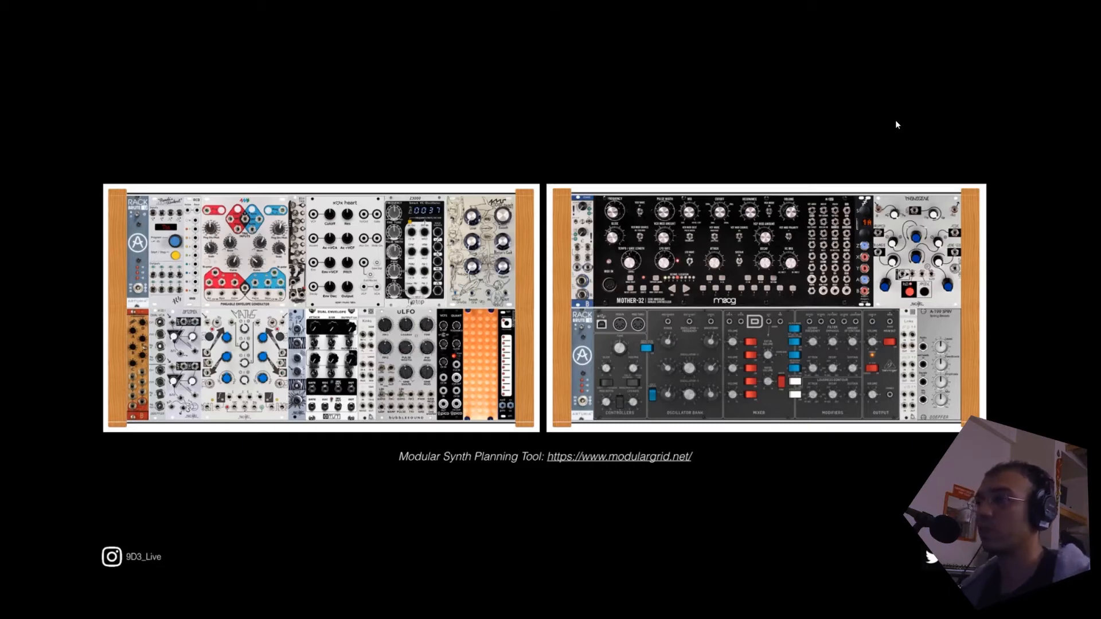
pyautogui.press('Right')
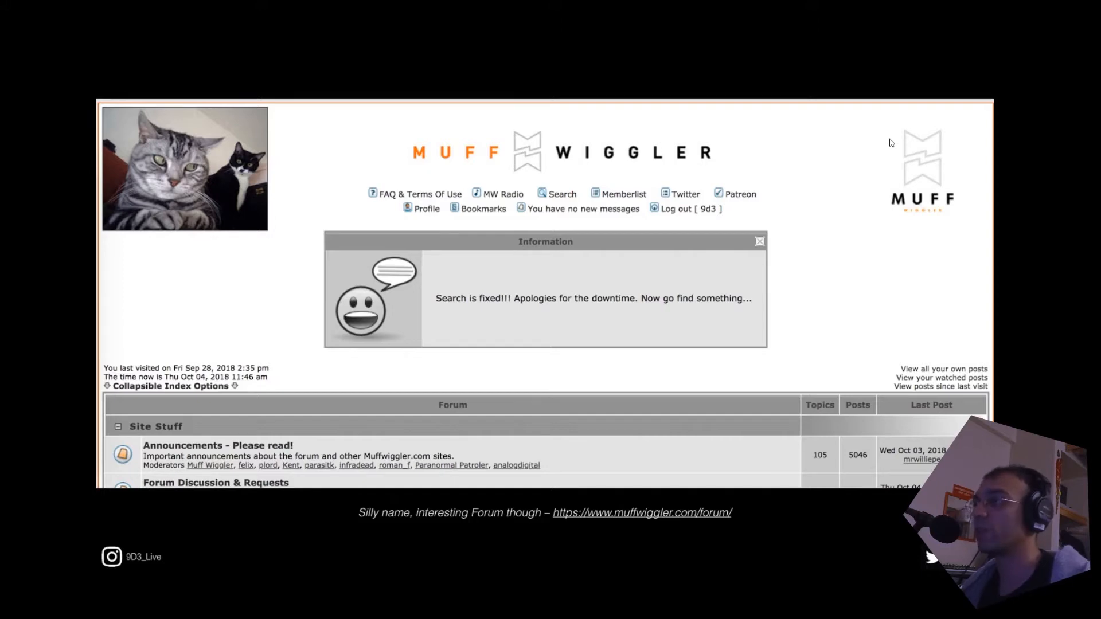
pyautogui.click(889, 139)
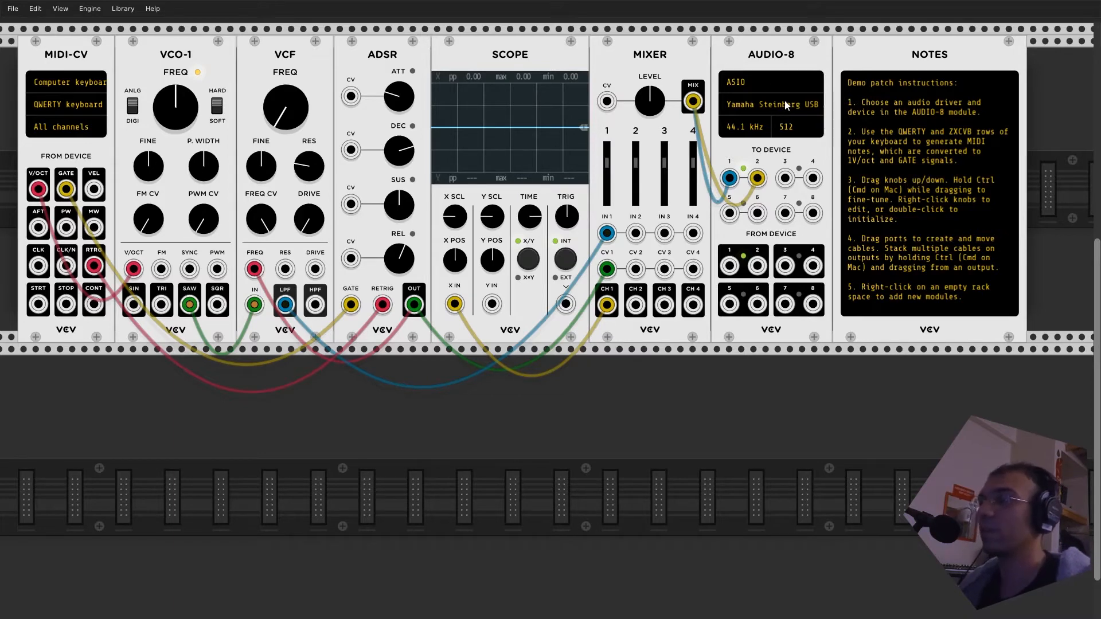
# - Switch the AUDIO-8 module's audio driver to DirectSound and list its available audio devices
pyautogui.click(759, 84)
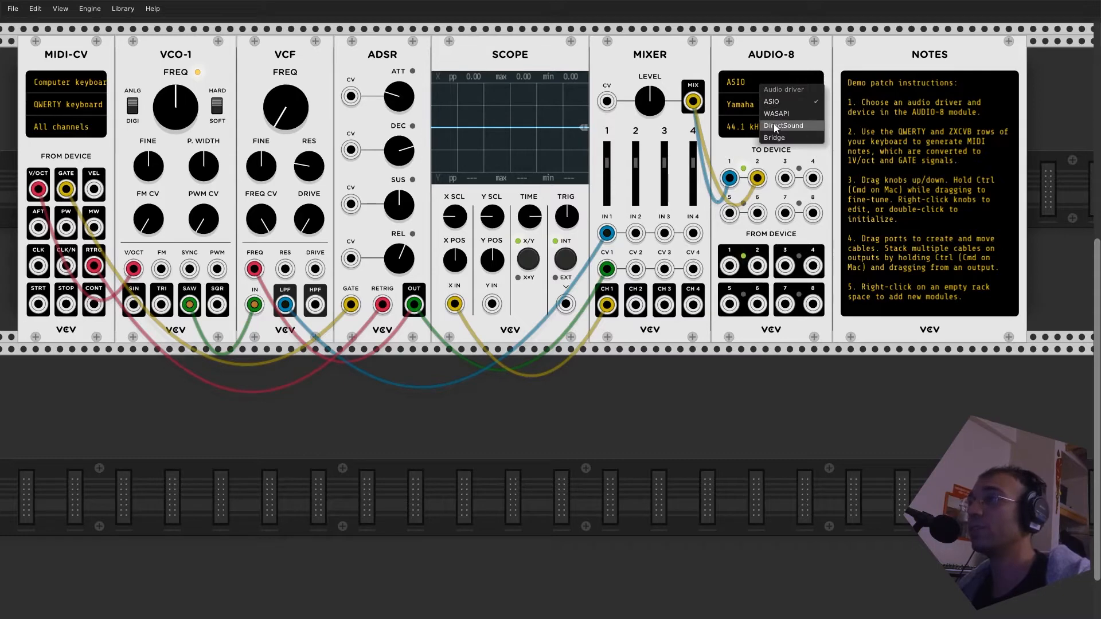
pyautogui.click(773, 124)
pyautogui.click(764, 102)
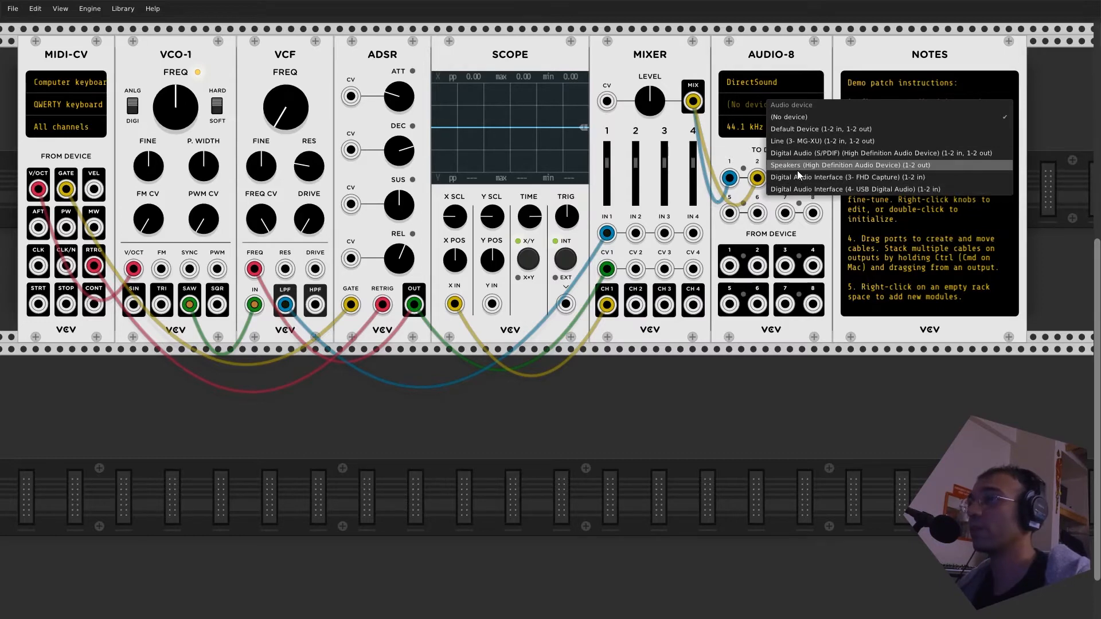
# - Set the AUDIO-8 driver back to ASIO and select the Yamaha Steinberg USB ASIO (1-2 in, 1-2 out) device
pyautogui.click(756, 80)
pyautogui.click(756, 80)
pyautogui.click(770, 99)
pyautogui.click(760, 84)
pyautogui.click(751, 103)
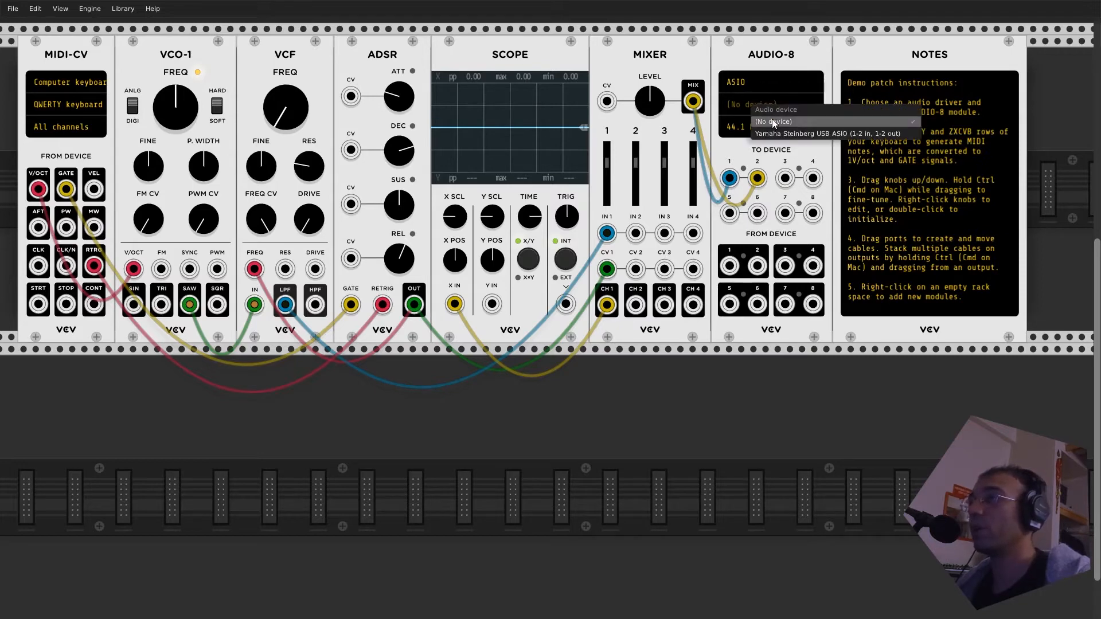
pyautogui.click(776, 133)
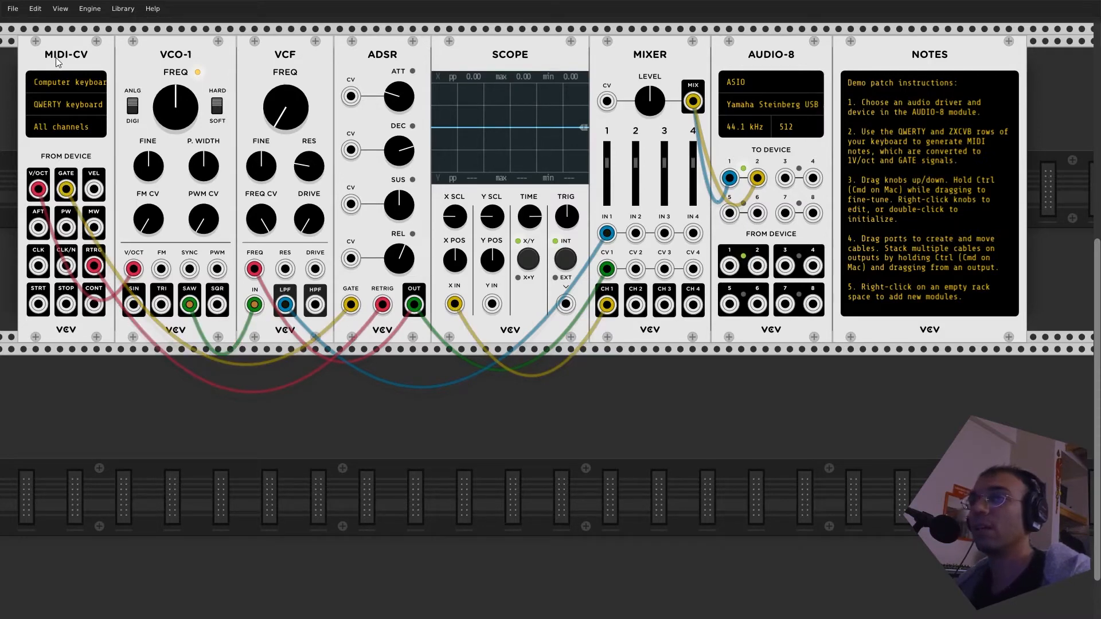
# - Test the demo patch by playing several ascending notes with the computer keyboard through the MIDI-CV module
pyautogui.moveTo(49, 59); pyautogui.dragTo(53, 62)
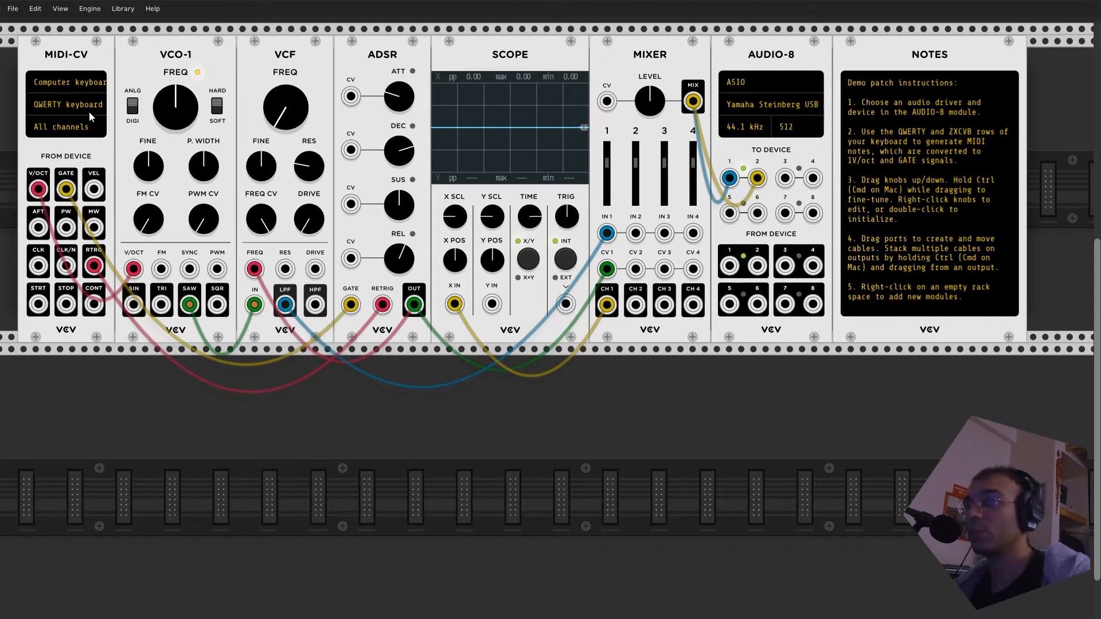
pyautogui.press('z')
pyautogui.press('x')
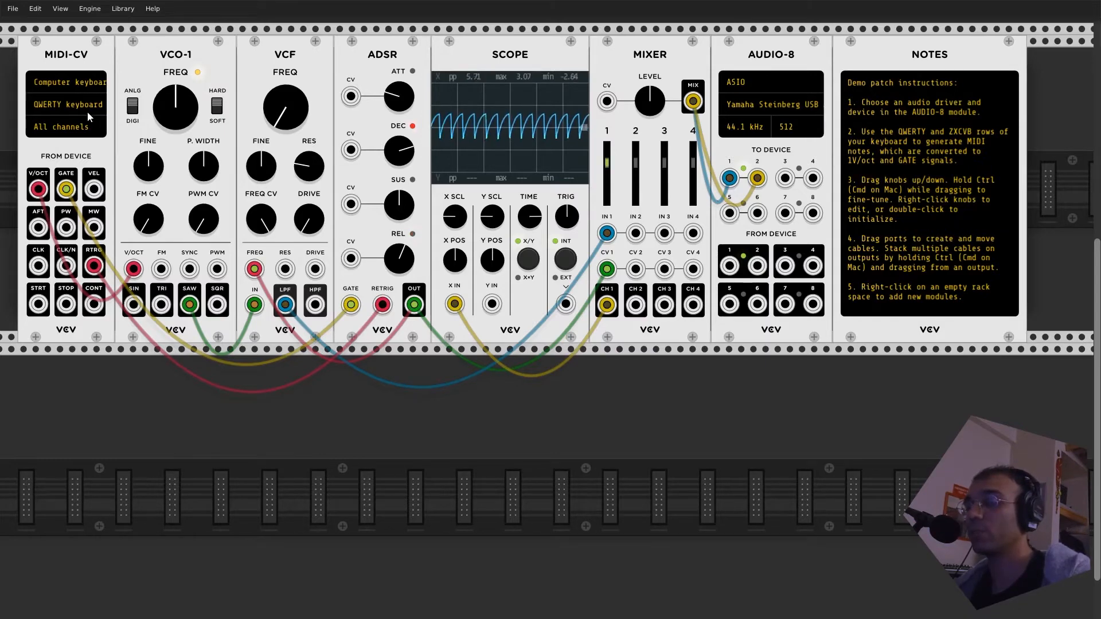
pyautogui.press('c')
pyautogui.press('v')
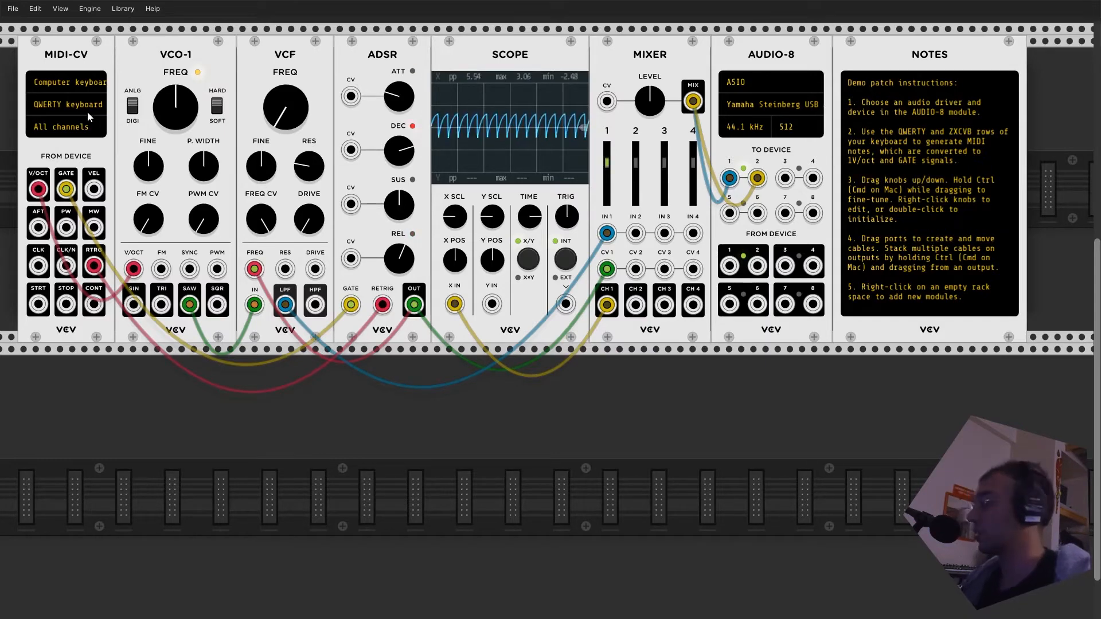
pyautogui.press('b')
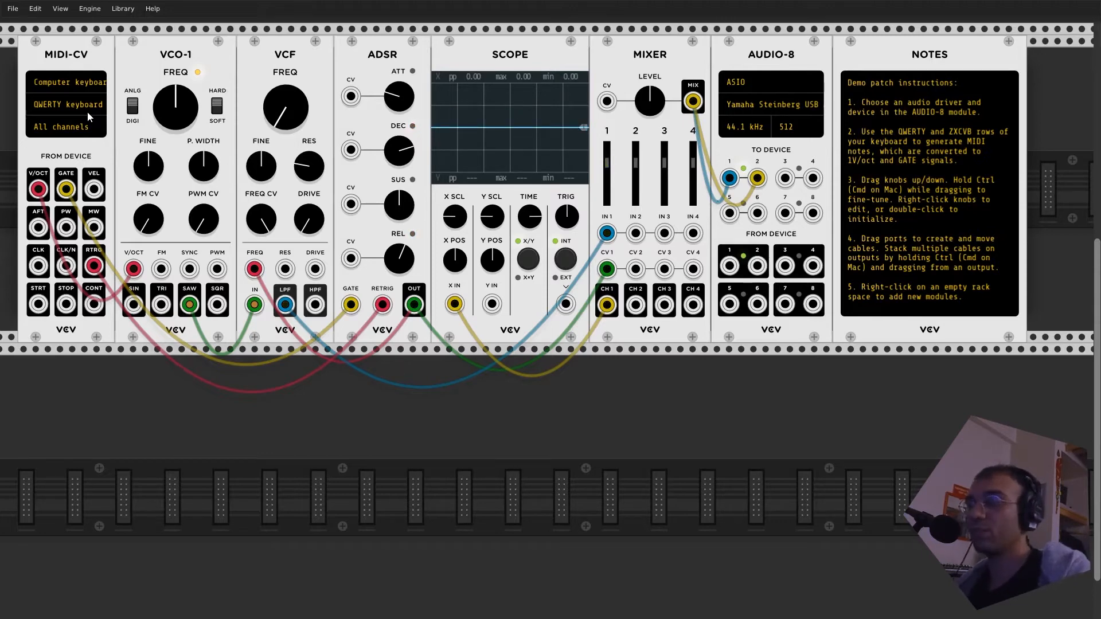
pyautogui.press('z')
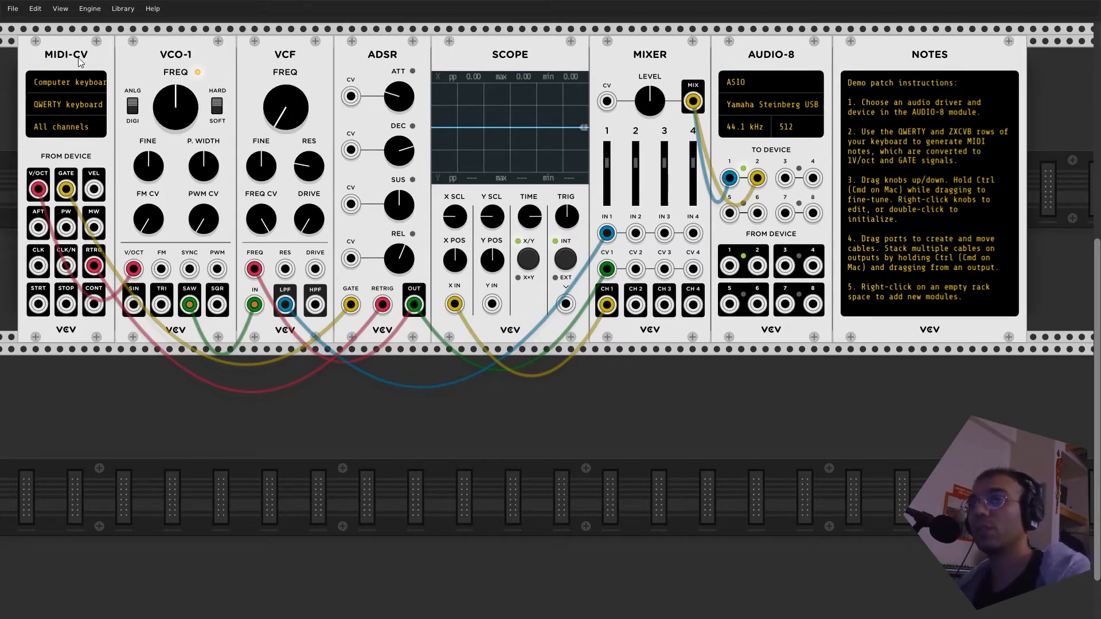
# - Delete the MIDI-CV module and shift the VCO-1, VCF, ADSR, SCOPE, MIXER and AUDIO-8 modules left with gaps between them
pyautogui.press('Delete')
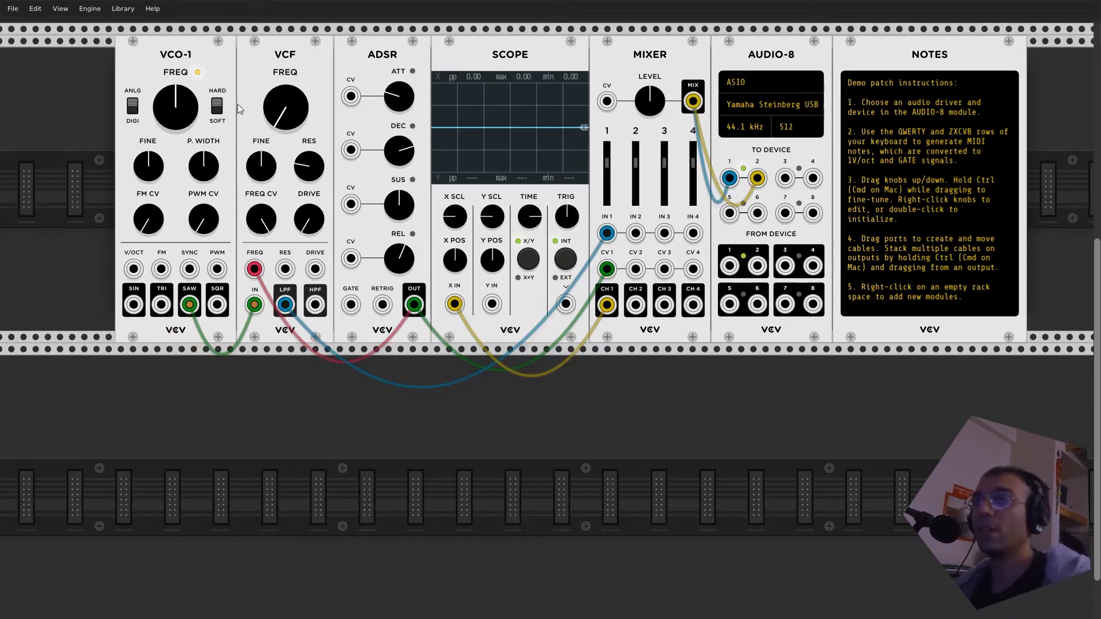
pyautogui.moveTo(175, 64); pyautogui.dragTo(78, 61)
pyautogui.moveTo(298, 63); pyautogui.dragTo(218, 65)
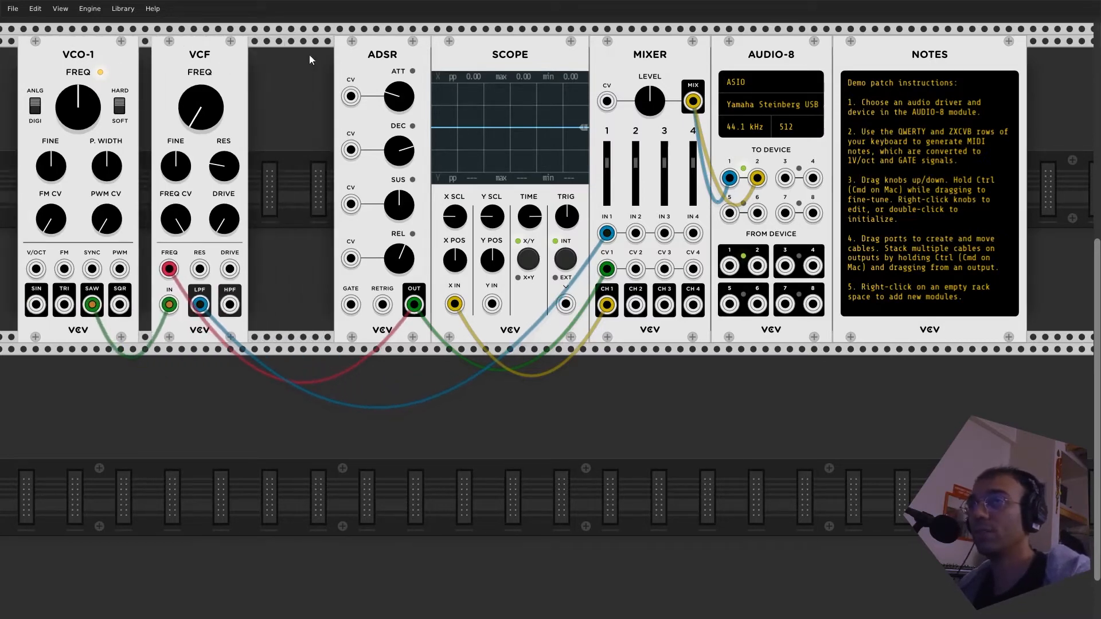
pyautogui.moveTo(379, 59); pyautogui.dragTo(311, 66)
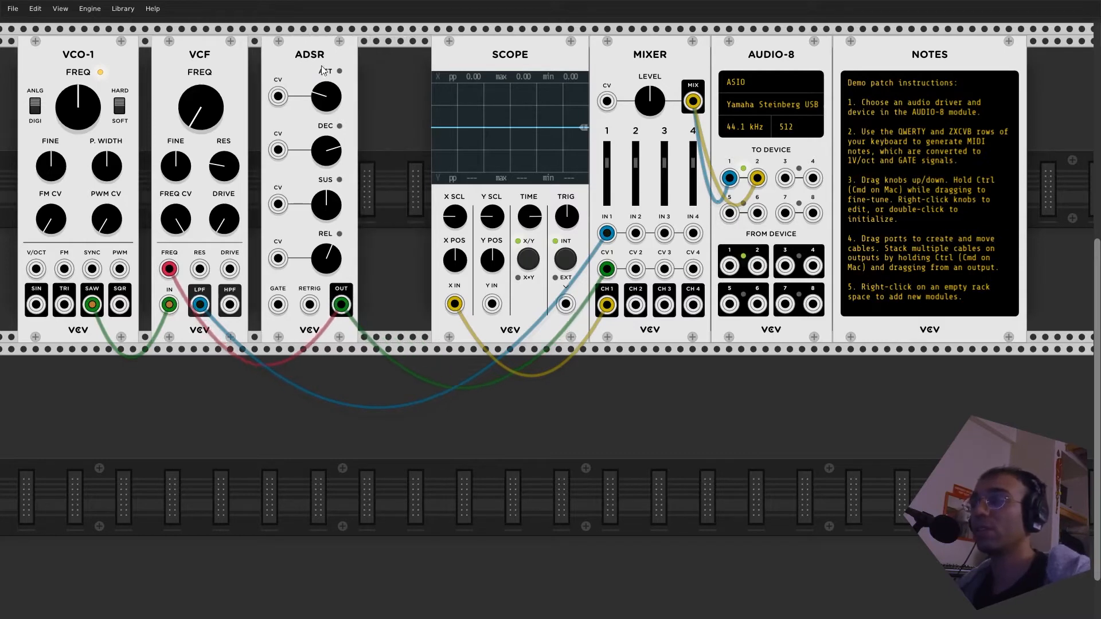
pyautogui.moveTo(512, 94); pyautogui.dragTo(511, 151)
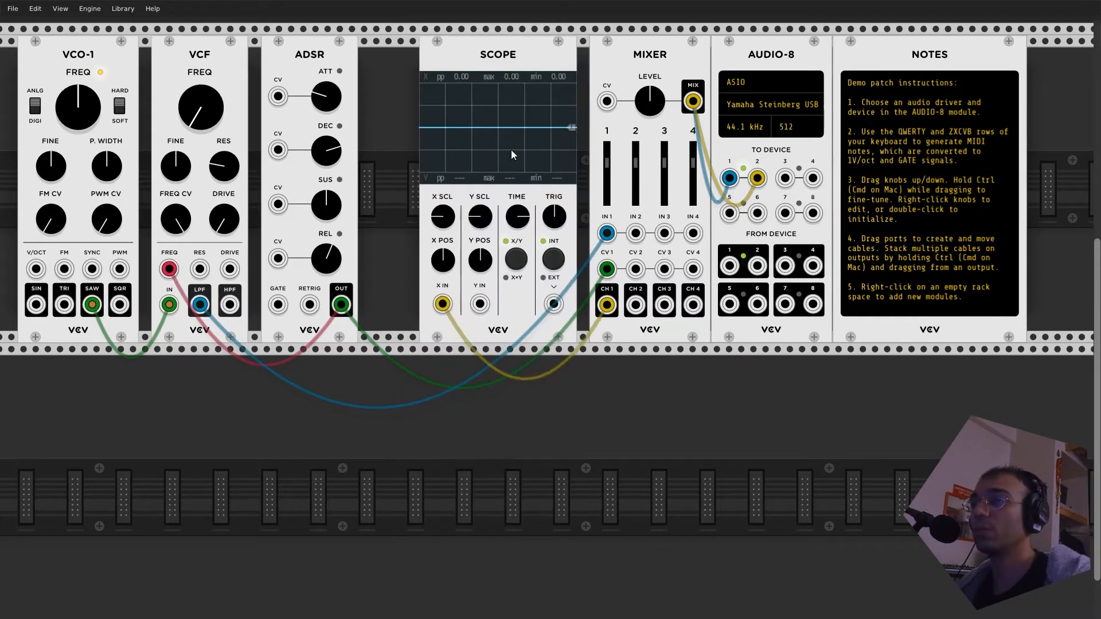
pyautogui.moveTo(507, 57); pyautogui.dragTo(458, 60)
pyautogui.moveTo(633, 61); pyautogui.dragTo(617, 65)
pyautogui.moveTo(783, 58); pyautogui.dragTo(767, 60)
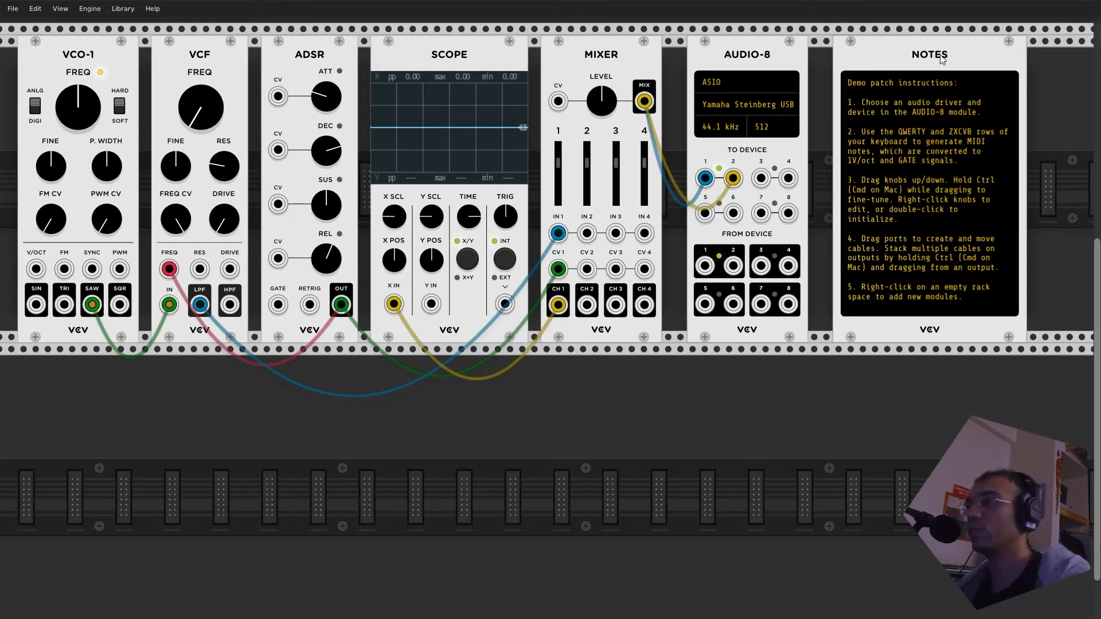
# - Delete the NOTES module and shift AUDIO-8, MIXER, SCOPE and ADSR to the right along the rack
pyautogui.press('Delete')
pyautogui.moveTo(755, 57); pyautogui.dragTo(877, 64)
pyautogui.moveTo(588, 55); pyautogui.dragTo(723, 69)
pyautogui.moveTo(476, 64); pyautogui.dragTo(597, 67)
pyautogui.moveTo(306, 58); pyautogui.dragTo(404, 58)
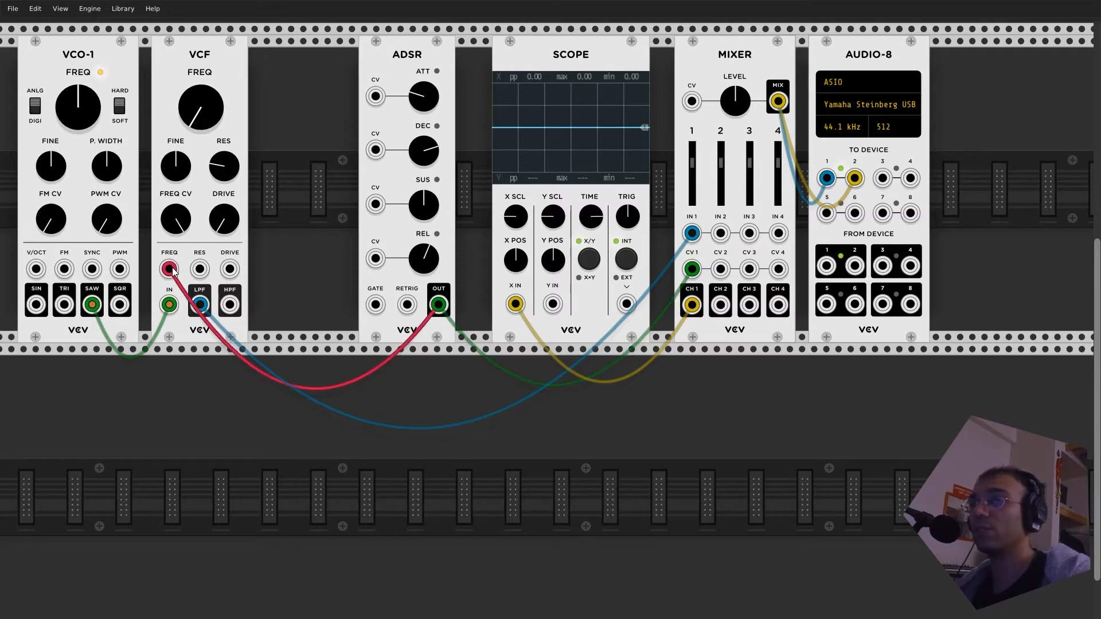
# - Unpatch every cable between VCO-1, VCF, ADSR, SCOPE and MIXER, keeping only the MIXER-to-AUDIO-8 connections
pyautogui.moveTo(439, 304); pyautogui.dragTo(442, 335)
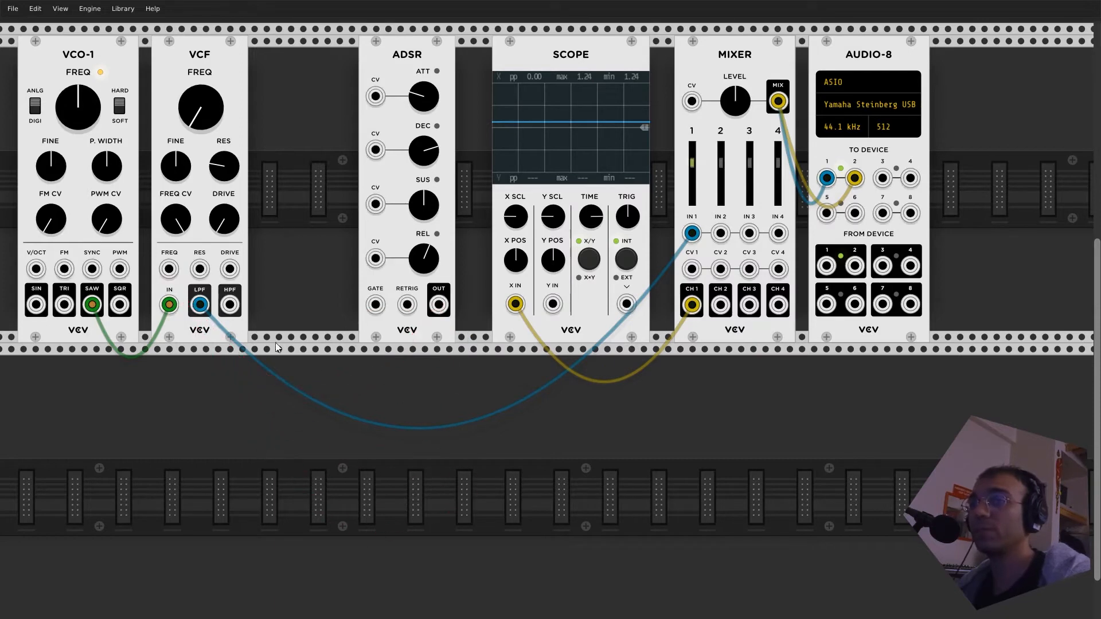
pyautogui.moveTo(200, 304); pyautogui.dragTo(332, 383)
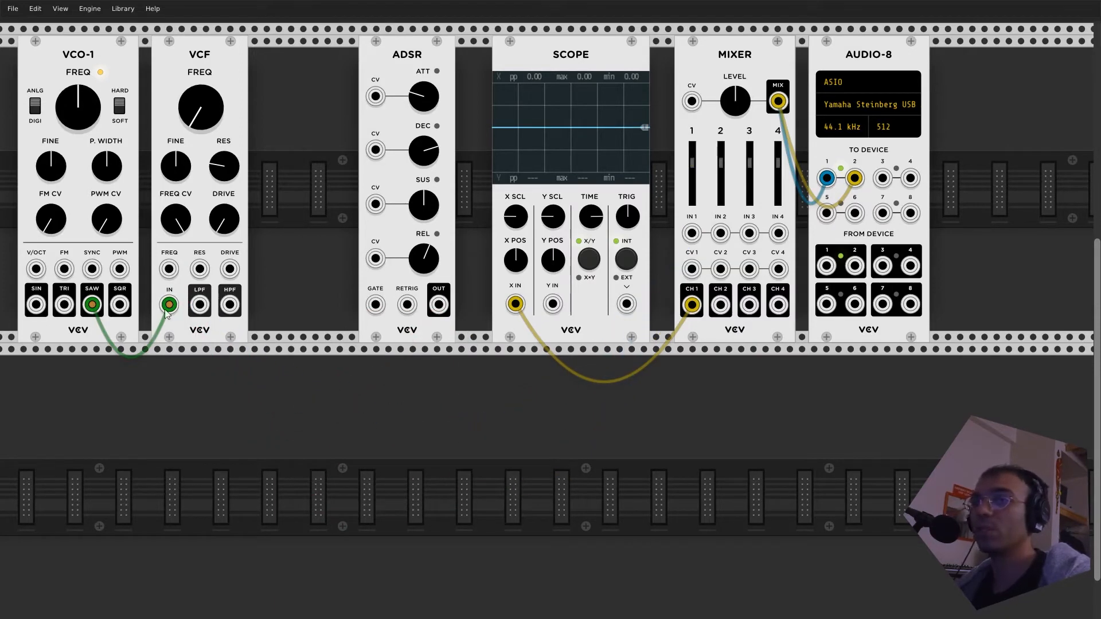
pyautogui.moveTo(169, 305); pyautogui.dragTo(225, 424)
pyautogui.moveTo(514, 304); pyautogui.dragTo(538, 359)
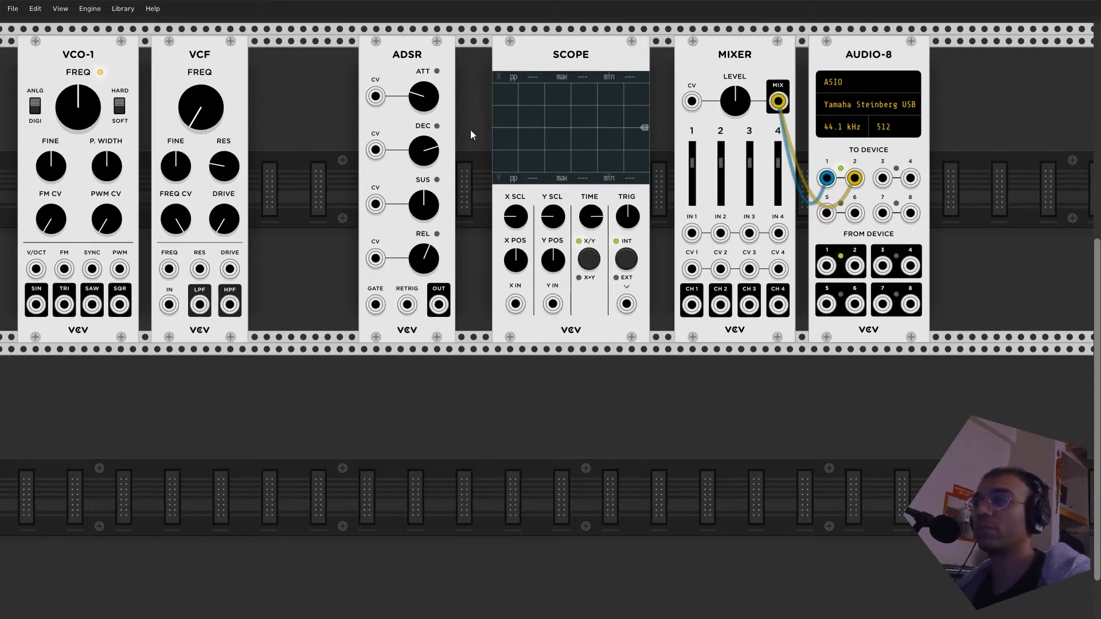
# - Line up VCF, ADSR and SCOPE directly against the MIXER, and place VCO-1 just left of the VCF with a small gap
pyautogui.moveTo(233, 57); pyautogui.dragTo(342, 59)
pyautogui.moveTo(410, 55); pyautogui.dragTo(447, 56)
pyautogui.moveTo(567, 55); pyautogui.dragTo(592, 54)
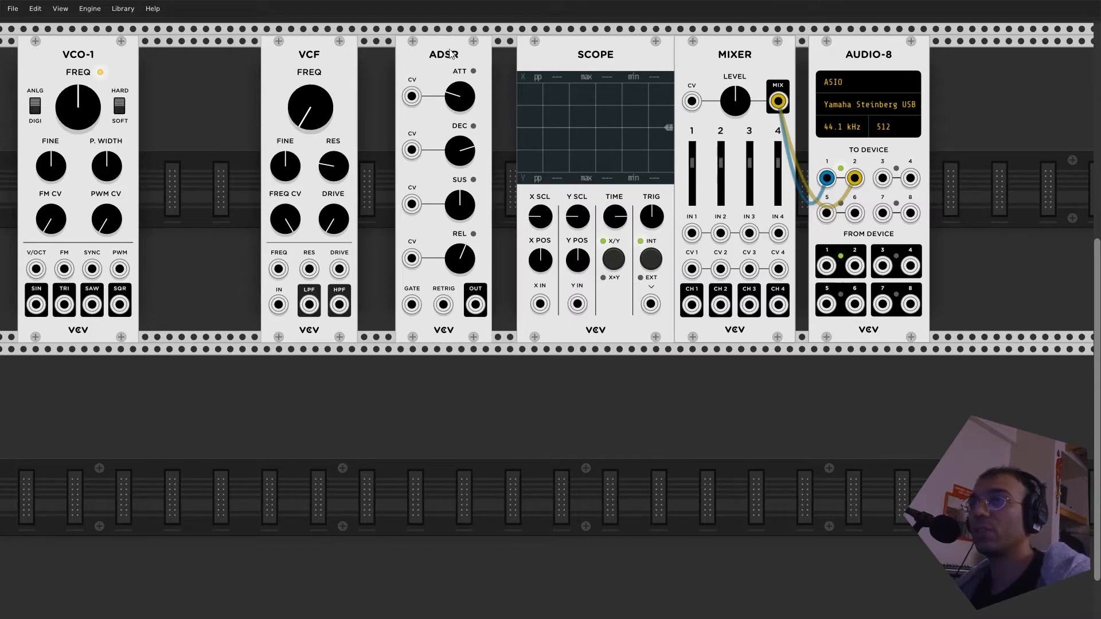
pyautogui.moveTo(445, 52); pyautogui.dragTo(469, 53)
pyautogui.moveTo(335, 56); pyautogui.dragTo(395, 56)
pyautogui.moveTo(86, 64); pyautogui.dragTo(225, 78)
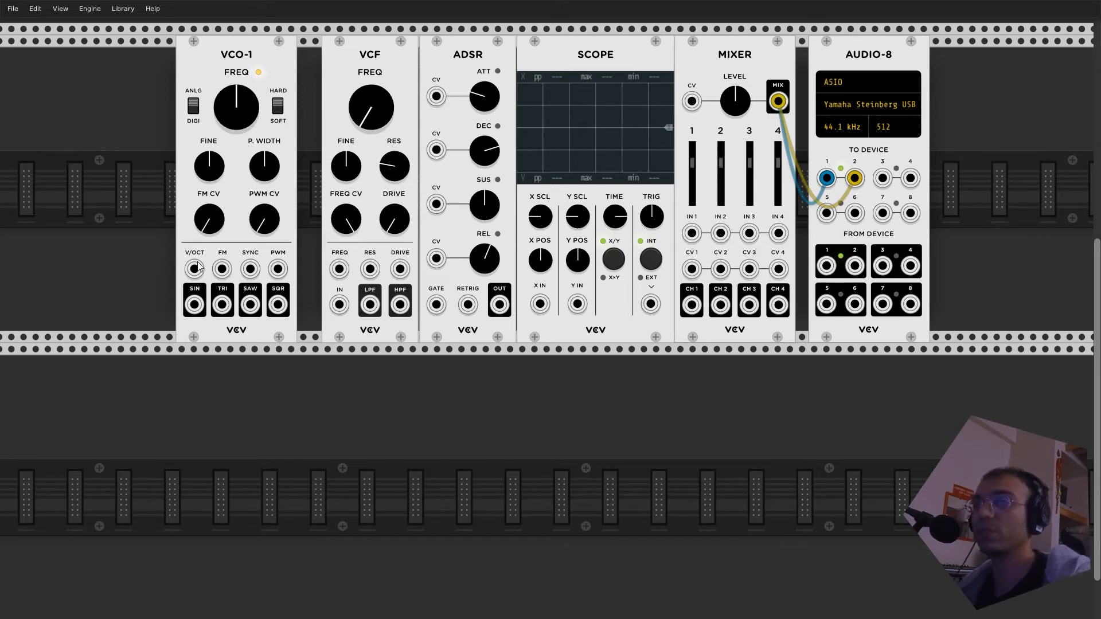
pyautogui.moveTo(227, 72)
pyautogui.mouseDown()
pyautogui.moveTo(251, 64)
pyautogui.moveTo(236, 61)
pyautogui.mouseUp()
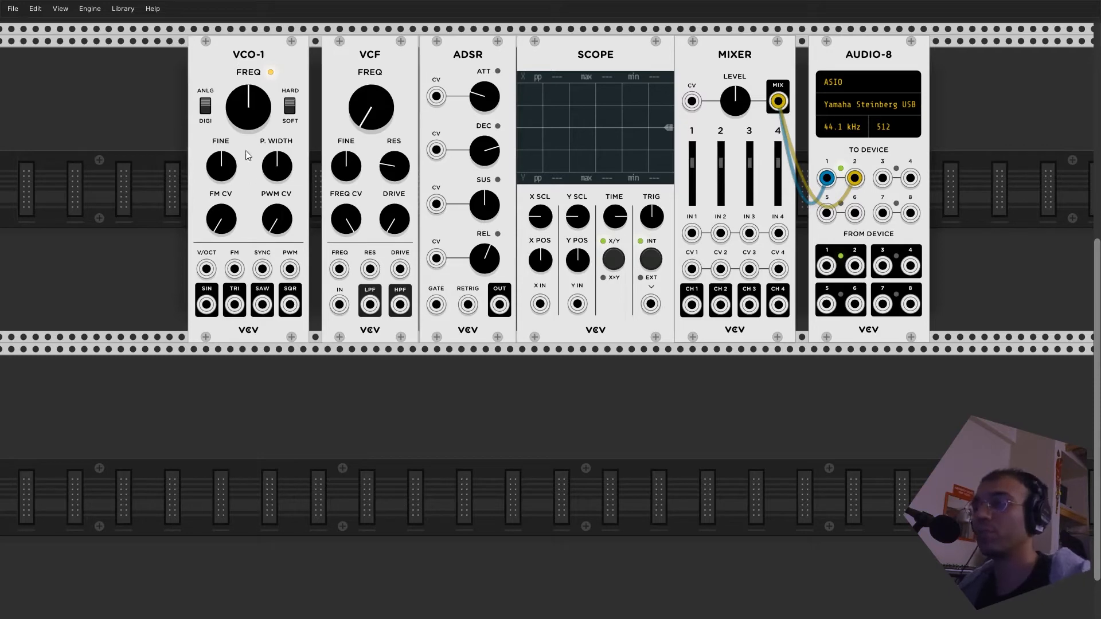
# - Patch VCO-1's SIN output to both the SCOPE's X IN and the MIXER's IN 1
pyautogui.moveTo(207, 305); pyautogui.dragTo(238, 435)
pyautogui.moveTo(262, 304); pyautogui.dragTo(289, 467)
pyautogui.moveTo(206, 304); pyautogui.dragTo(540, 303)
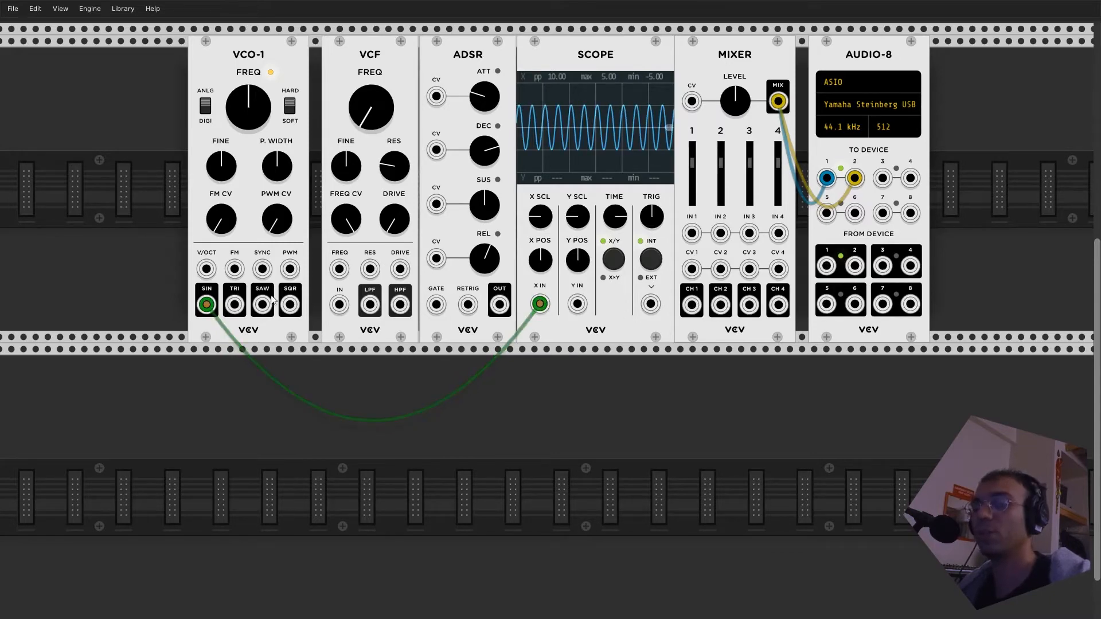
pyautogui.moveTo(208, 305); pyautogui.dragTo(692, 232)
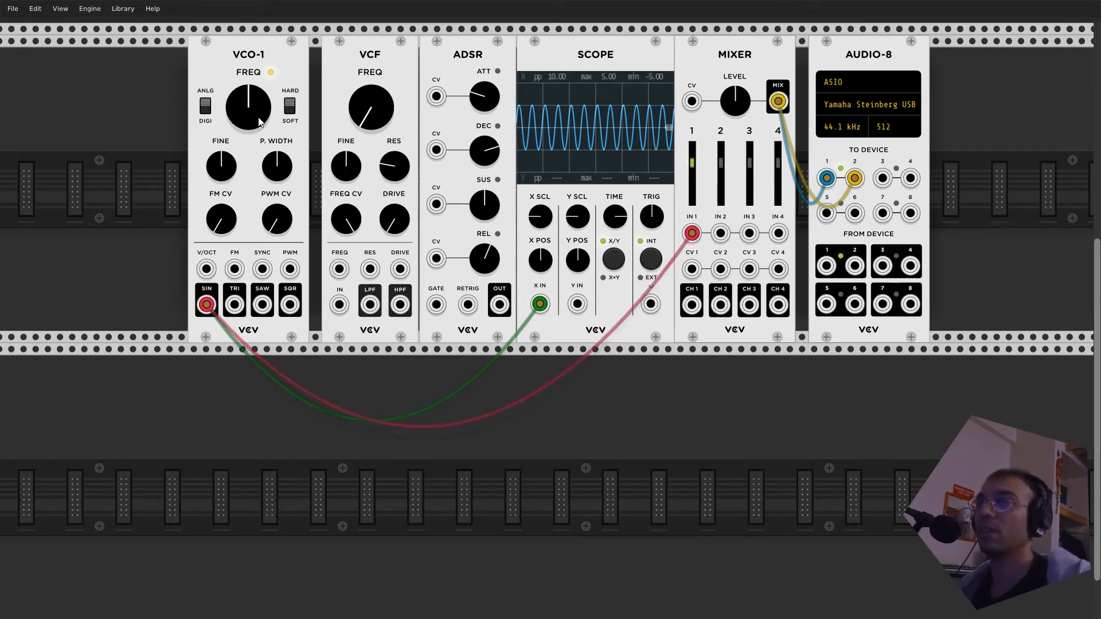
# - Remove the cable from SIN to the MIXER and move the SCOPE cable to VCO-1's TRI output
pyautogui.moveTo(204, 303); pyautogui.dragTo(204, 302)
pyautogui.moveTo(206, 305); pyautogui.dragTo(311, 431)
pyautogui.moveTo(206, 304); pyautogui.dragTo(233, 304)
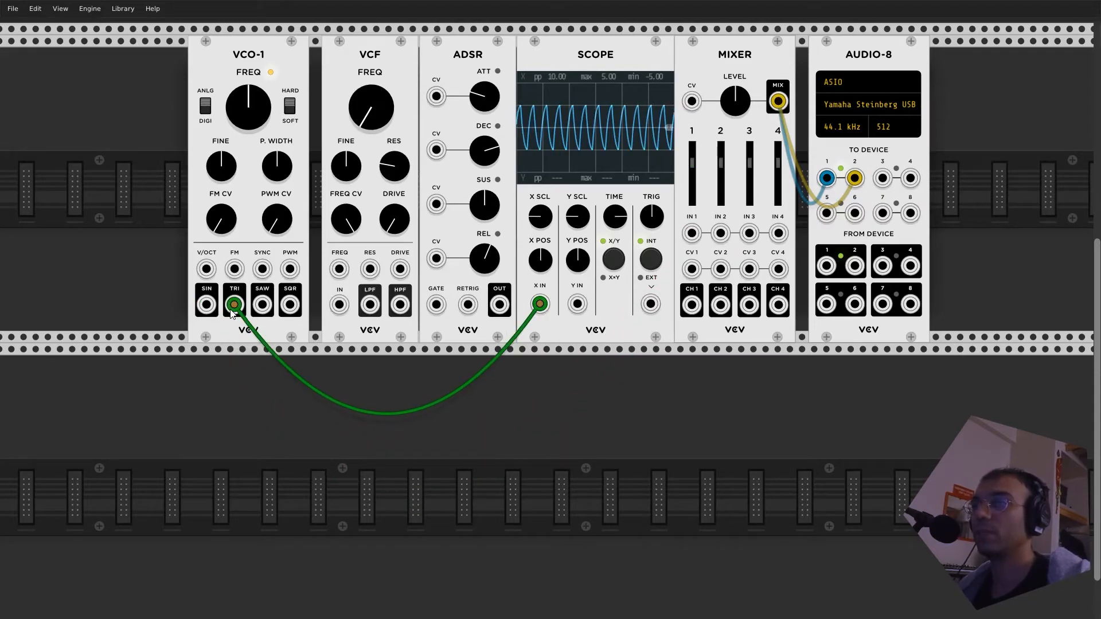
# - Adjust the SCOPE's Y SCL, X POS and Y POS knobs
pyautogui.moveTo(578, 219); pyautogui.dragTo(578, 195)
pyautogui.moveTo(578, 263)
pyautogui.mouseDown()
pyautogui.moveTo(578, 240)
pyautogui.moveTo(579, 265)
pyautogui.mouseUp()
pyautogui.moveTo(576, 207); pyautogui.dragTo(538, 219)
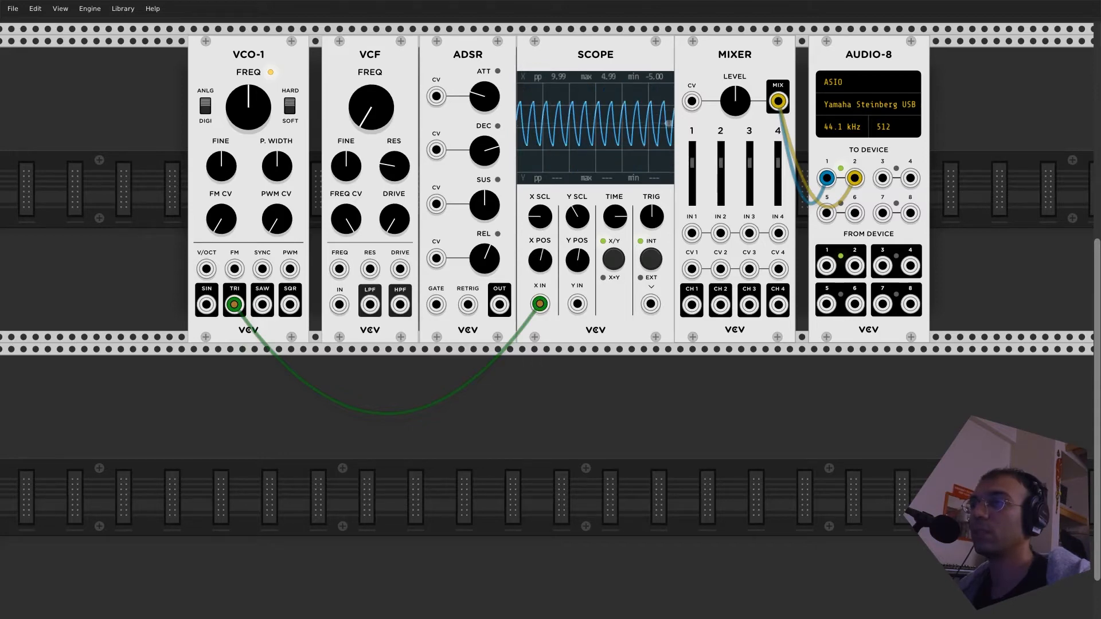
# - Lower VCO-1's frequency and switch the oscillator from analog to digital mode
pyautogui.moveTo(241, 113); pyautogui.dragTo(240, 141)
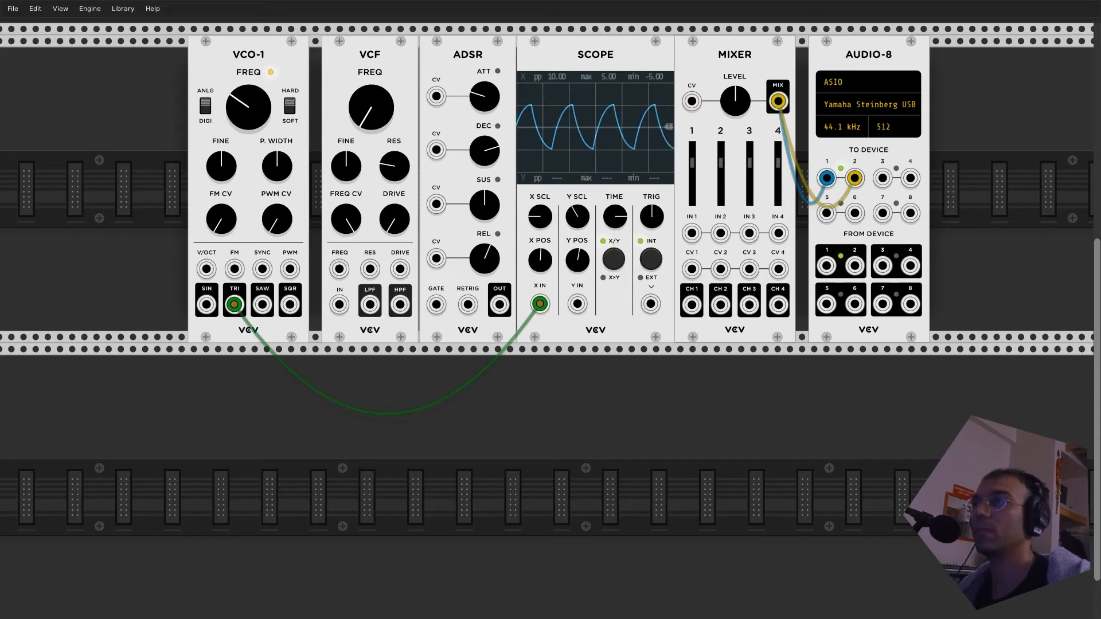
pyautogui.click(206, 110)
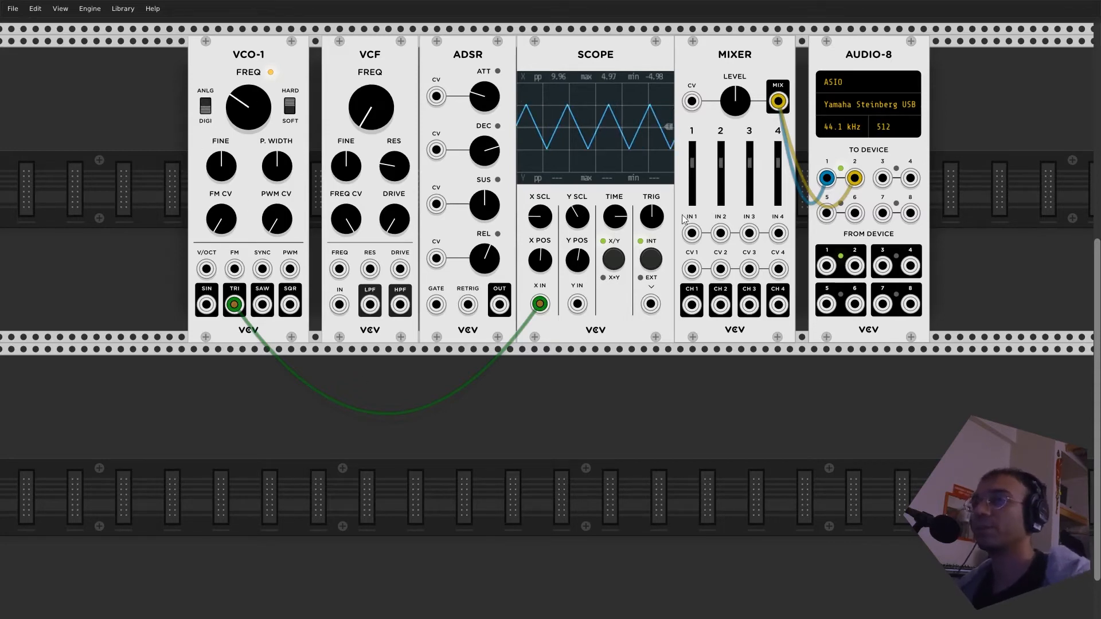
# - Move the SCOPE cable to VCO-1's SAW output to view that waveform, and on to the SQR output
pyautogui.moveTo(233, 304); pyautogui.dragTo(262, 305)
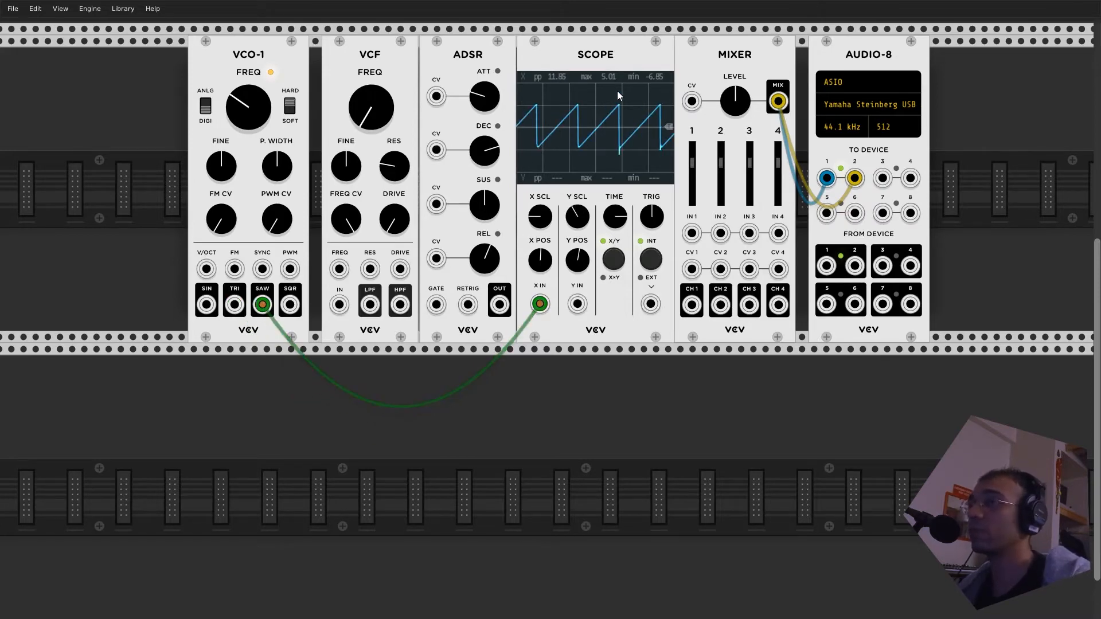
pyautogui.moveTo(262, 304); pyautogui.dragTo(290, 304)
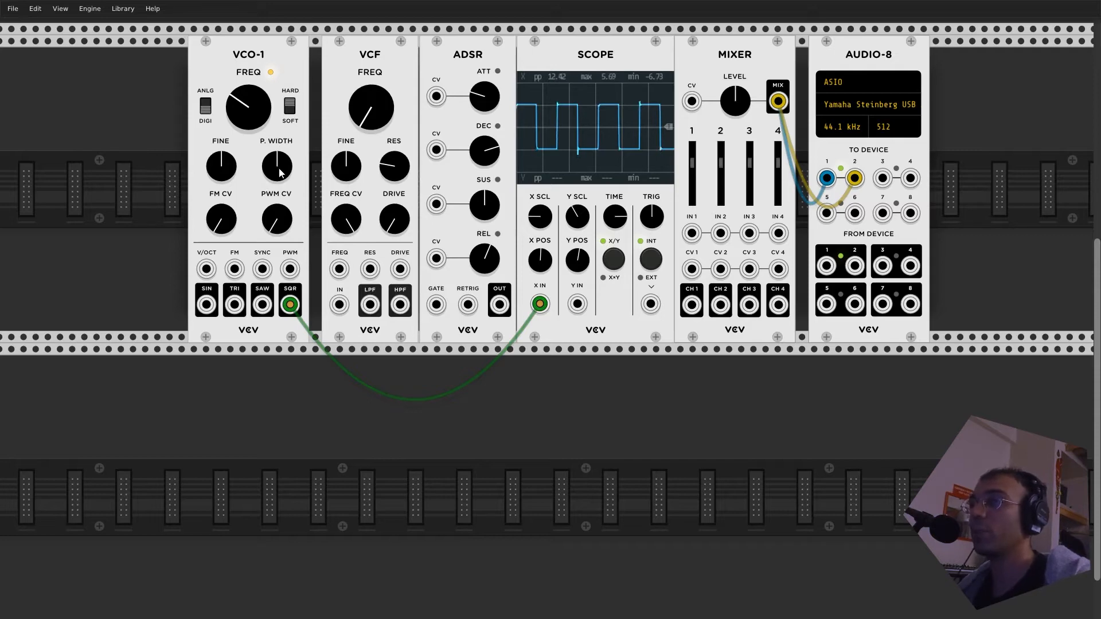
# - Vary VCO-1's pulse width while viewing the square wave, and patch the SQR output to the MIXER's IN 1
pyautogui.moveTo(281, 162); pyautogui.dragTo(280, 68)
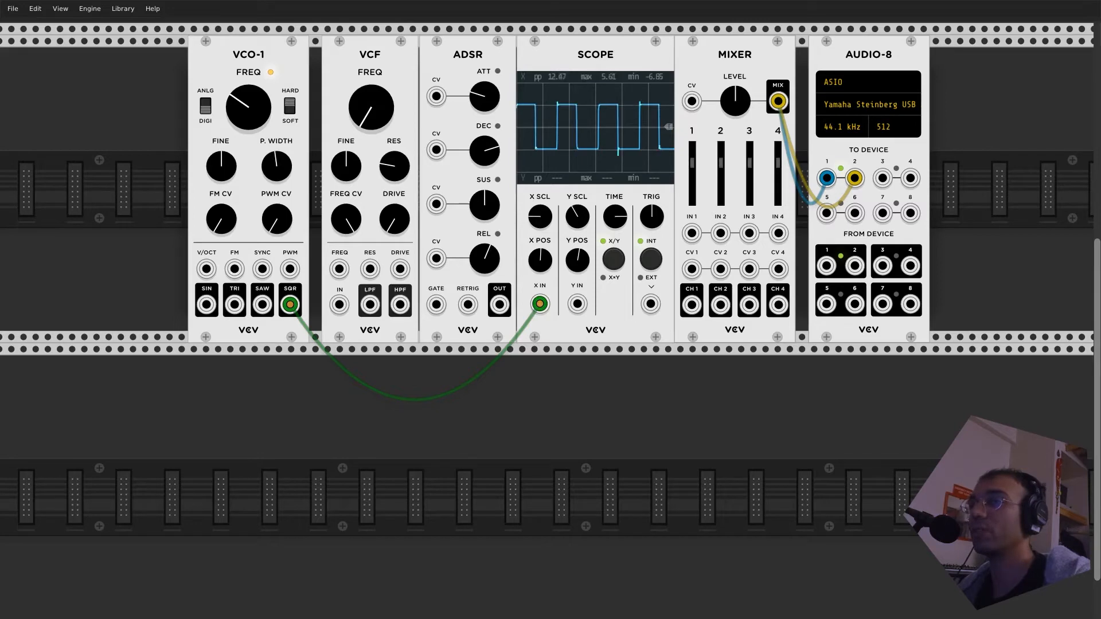
pyautogui.moveTo(290, 305); pyautogui.dragTo(692, 234)
pyautogui.moveTo(282, 167)
pyautogui.mouseDown()
pyautogui.moveTo(282, 140)
pyautogui.moveTo(282, 200)
pyautogui.moveTo(281, 166)
pyautogui.mouseUp()
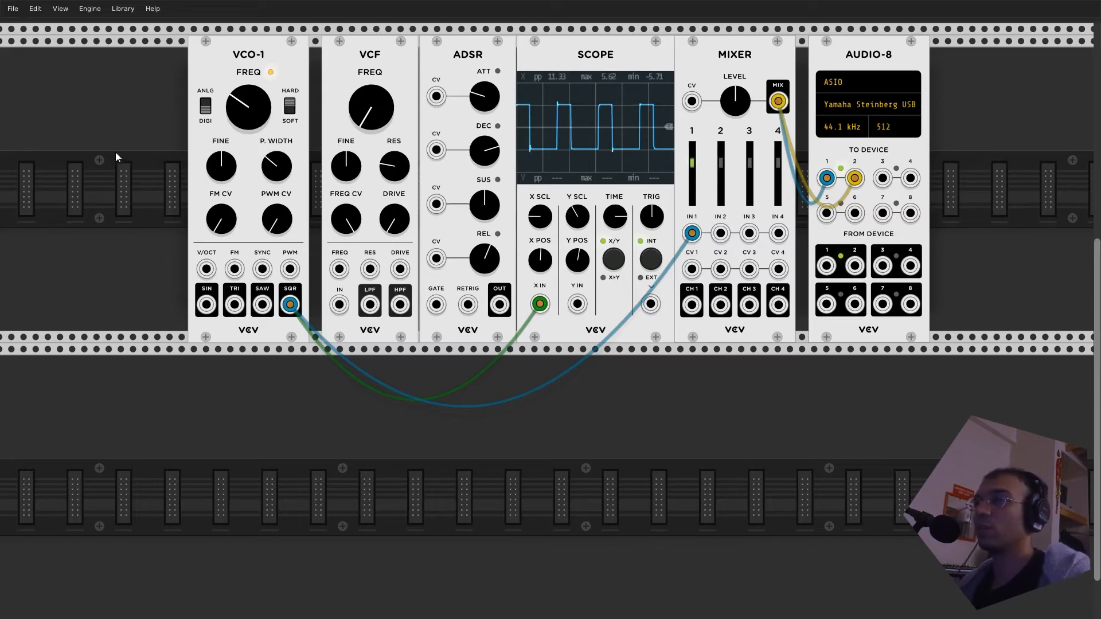
# - Move both the MIXER and SCOPE cables from VCO-1's SQR output to its SIN output
pyautogui.moveTo(290, 305); pyautogui.dragTo(206, 304)
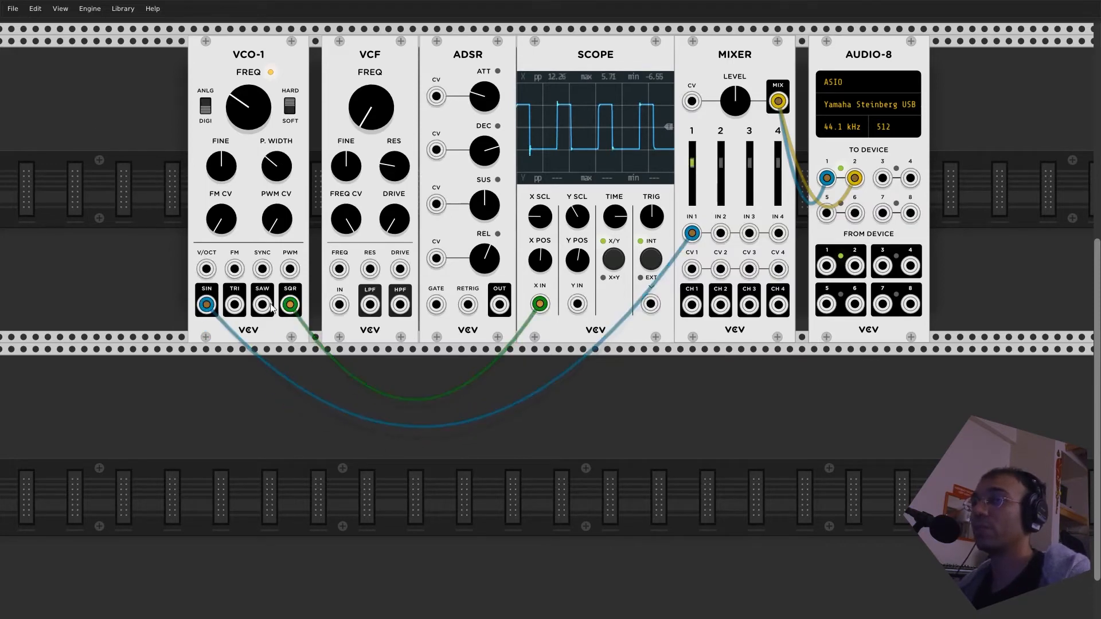
pyautogui.moveTo(290, 304); pyautogui.dragTo(207, 306)
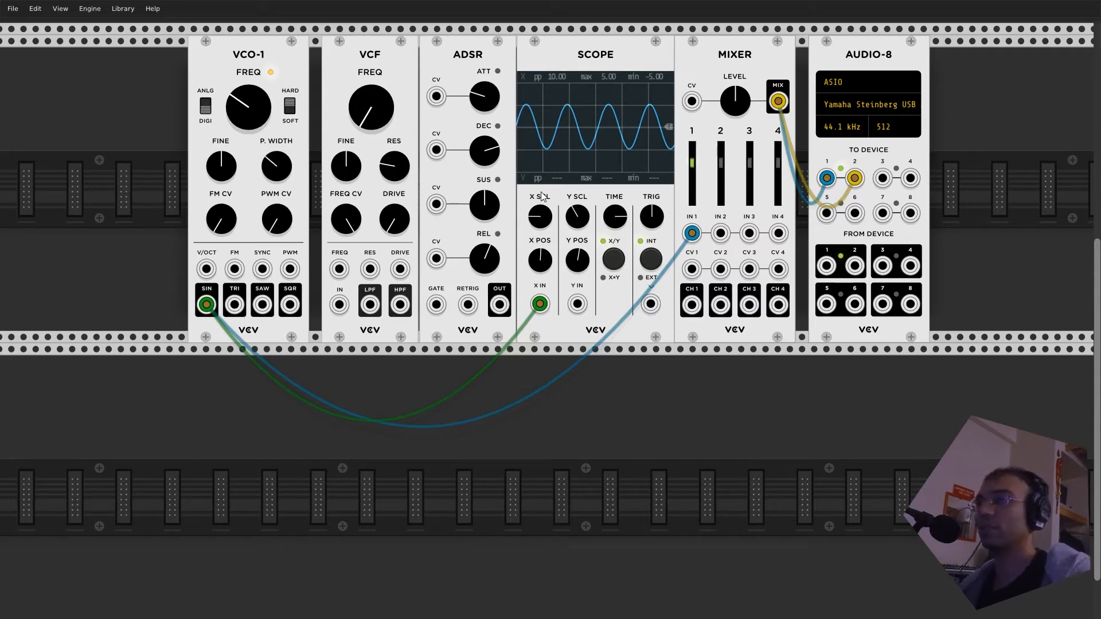
# - Move the SCOPE and MIXER cables through VCO-1's TRI and SAW outputs, return them to TRI, and raise the oscillator's frequency
pyautogui.moveTo(206, 304); pyautogui.dragTo(234, 305)
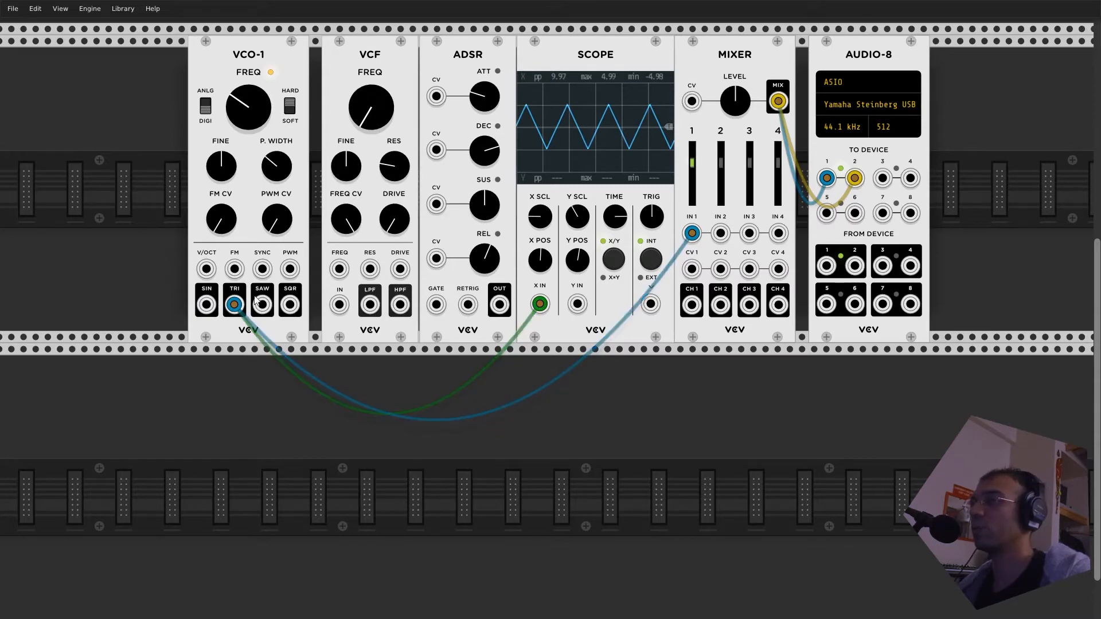
pyautogui.moveTo(232, 306); pyautogui.dragTo(262, 305)
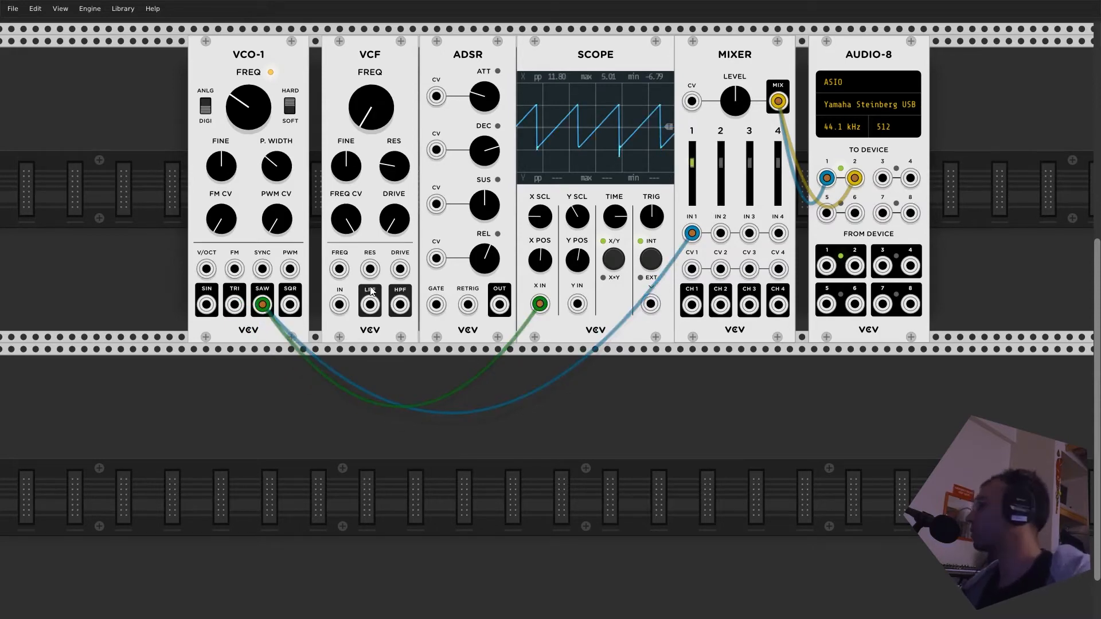
pyautogui.moveTo(248, 107); pyautogui.dragTo(248, 164)
pyautogui.moveTo(262, 304); pyautogui.dragTo(234, 304)
pyautogui.moveTo(244, 113); pyautogui.dragTo(244, 15)
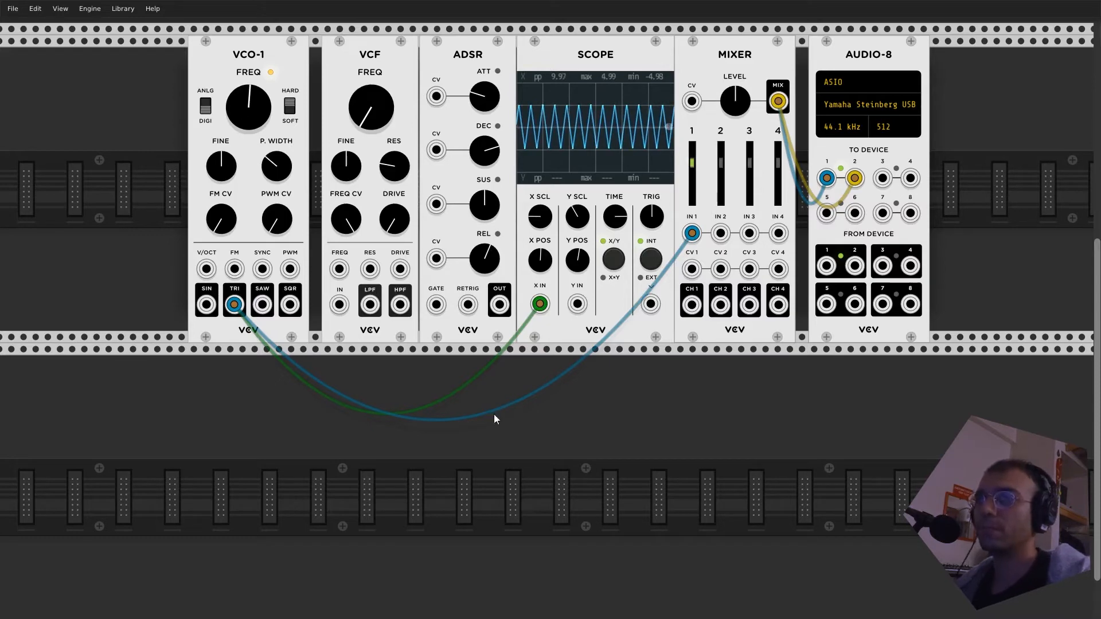
# - Remove the SCOPE and MIXER cables from VCO-1's TRI output, and patch its SQR output to the VCF's IN
pyautogui.moveTo(246, 303); pyautogui.dragTo(255, 373)
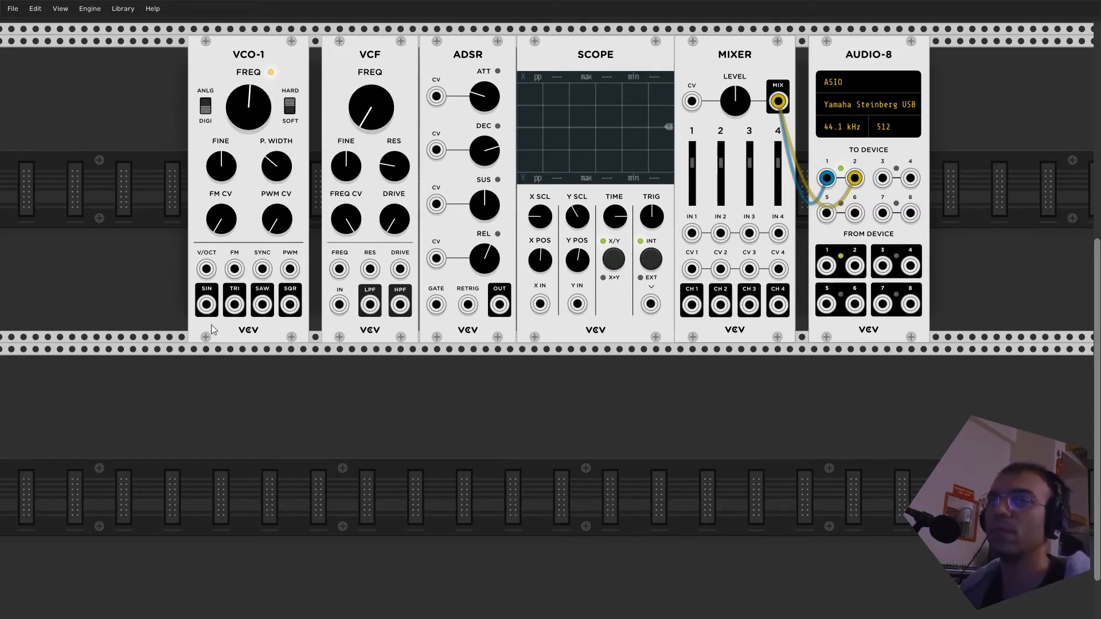
pyautogui.moveTo(206, 304); pyautogui.dragTo(270, 389)
pyautogui.moveTo(290, 305); pyautogui.dragTo(576, 428)
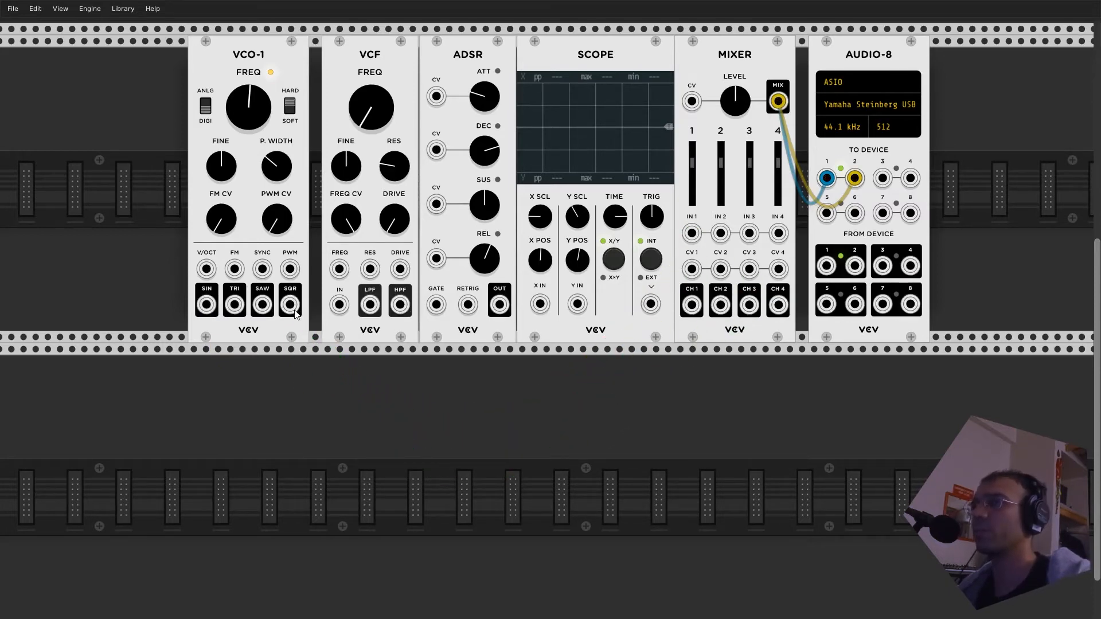
pyautogui.moveTo(383, 62)
pyautogui.mouseDown()
pyautogui.moveTo(370, 60)
pyautogui.moveTo(387, 62)
pyautogui.mouseUp()
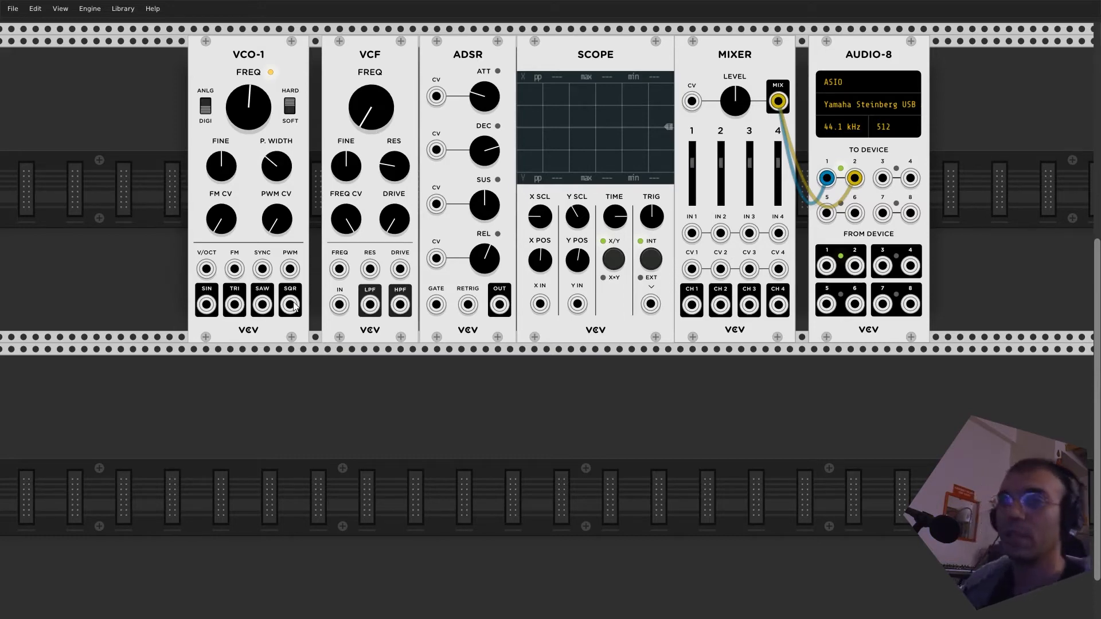
pyautogui.moveTo(290, 304); pyautogui.dragTo(340, 304)
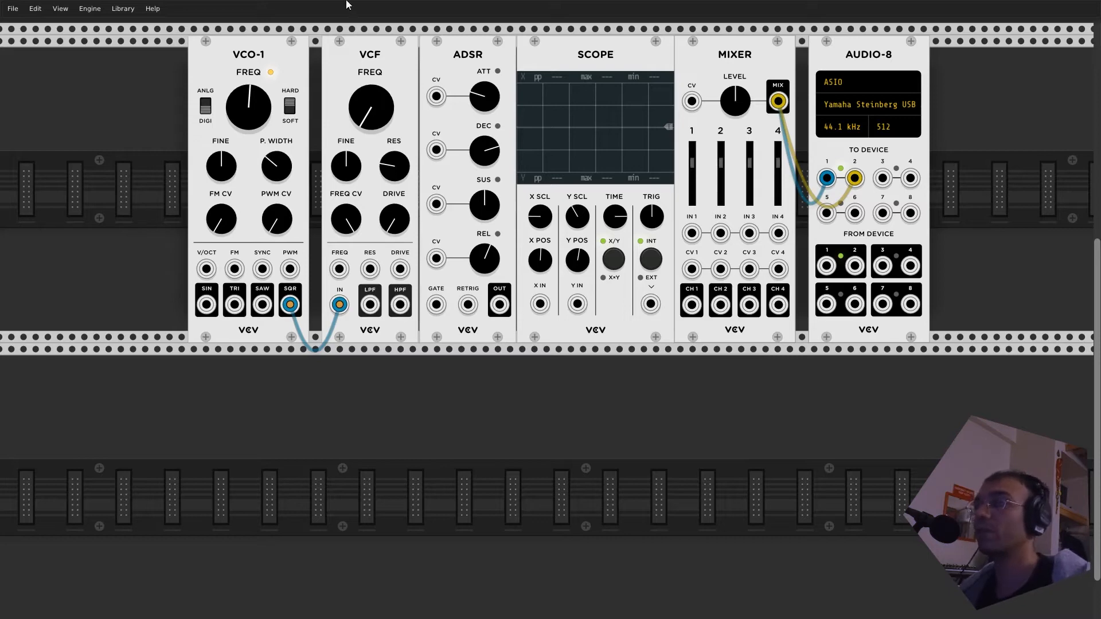
# - Raise the VCF's cutoff frequency and patch its LPF output to the MIXER's IN 1
pyautogui.moveTo(369, 126)
pyautogui.mouseDown()
pyautogui.moveTo(370, 81)
pyautogui.moveTo(374, 153)
pyautogui.moveTo(374, 137)
pyautogui.mouseUp()
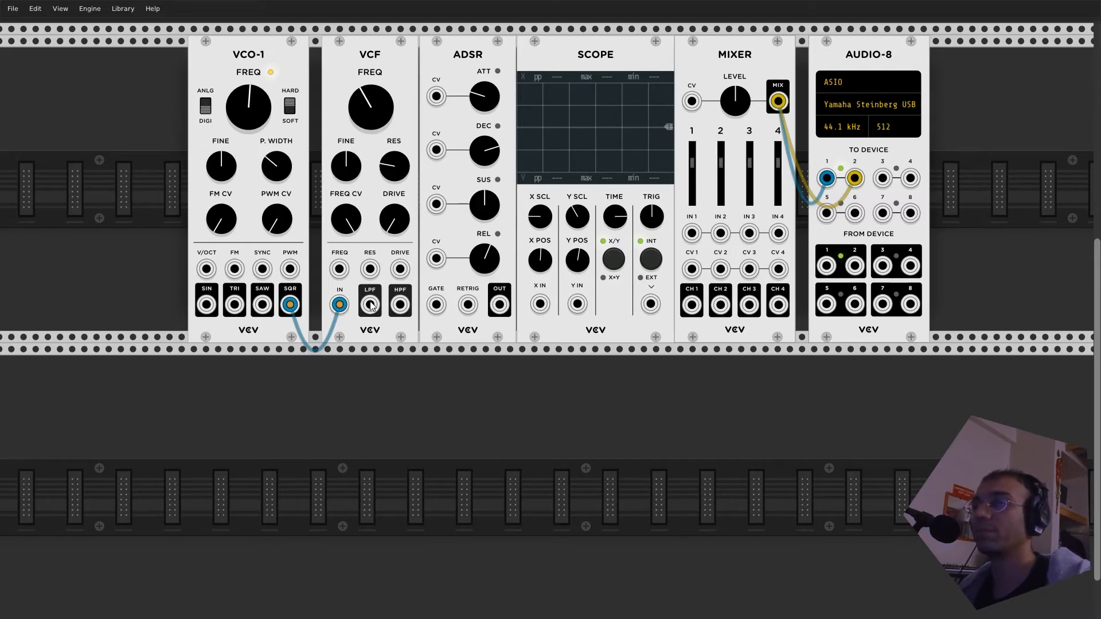
pyautogui.moveTo(370, 305); pyautogui.dragTo(429, 368)
pyautogui.moveTo(442, 361); pyautogui.dragTo(696, 236)
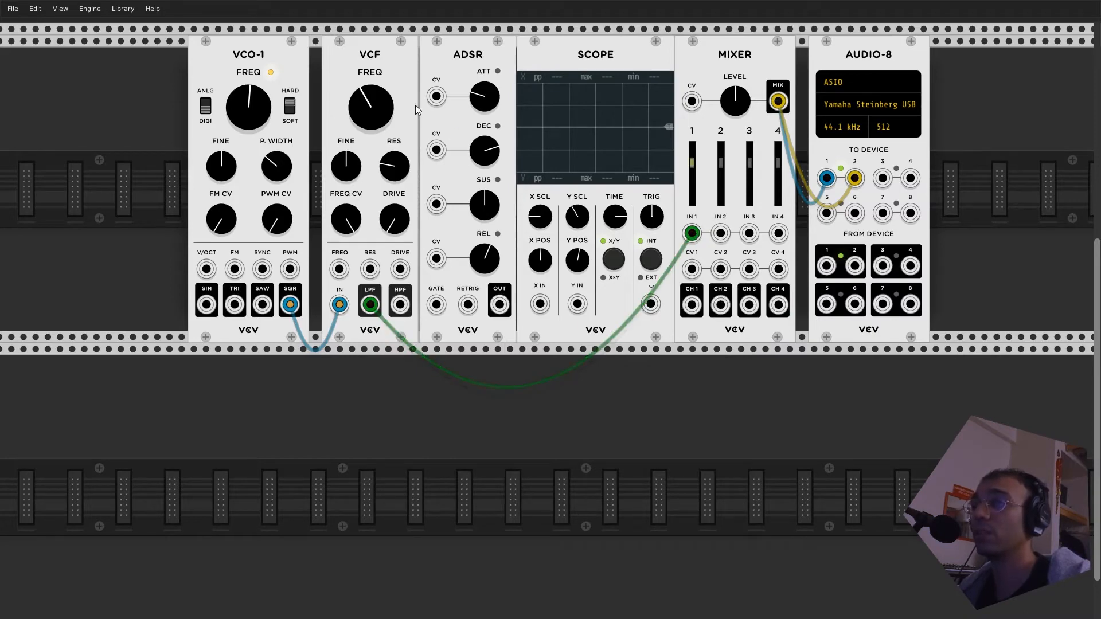
# - Lower VCO-1's frequency, and raise the VCF's resonance while varying its cutoff frequency
pyautogui.moveTo(370, 107); pyautogui.dragTo(256, 109)
pyautogui.moveTo(361, 97)
pyautogui.mouseDown()
pyautogui.moveTo(361, 72)
pyautogui.moveTo(361, 104)
pyautogui.mouseUp()
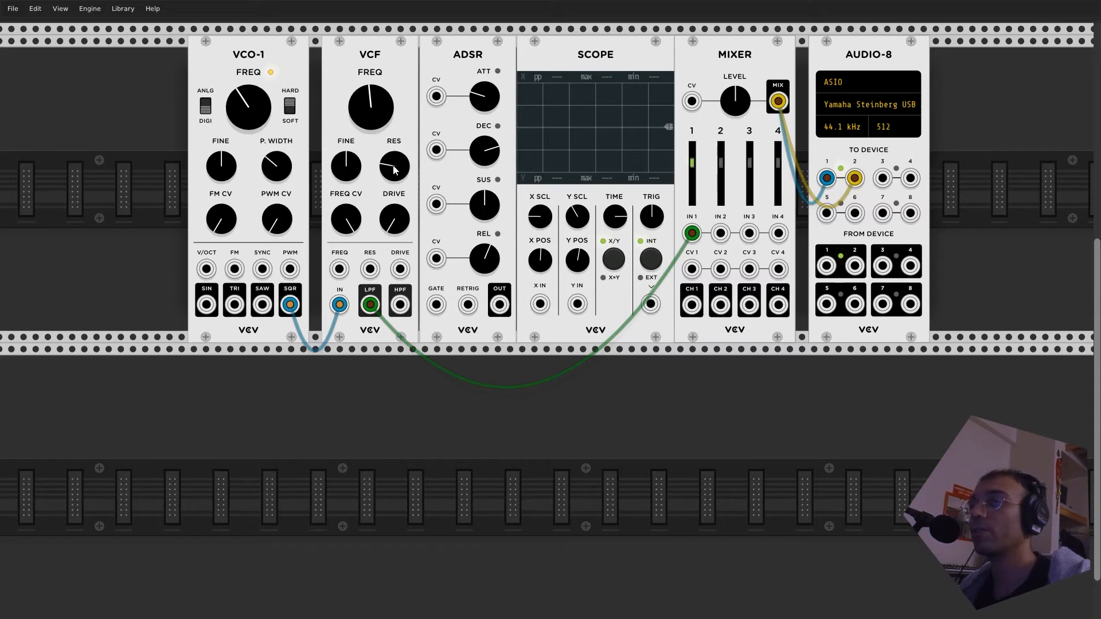
pyautogui.moveTo(393, 167); pyautogui.dragTo(393, 140)
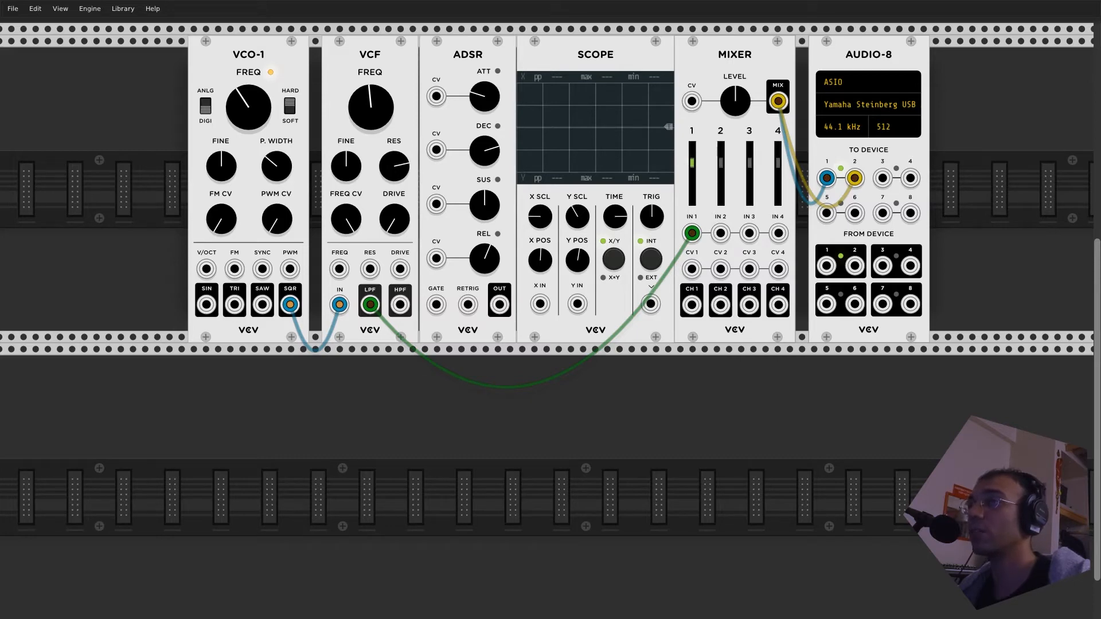
pyautogui.moveTo(365, 101)
pyautogui.mouseDown()
pyautogui.moveTo(365, 63)
pyautogui.moveTo(365, 98)
pyautogui.mouseUp()
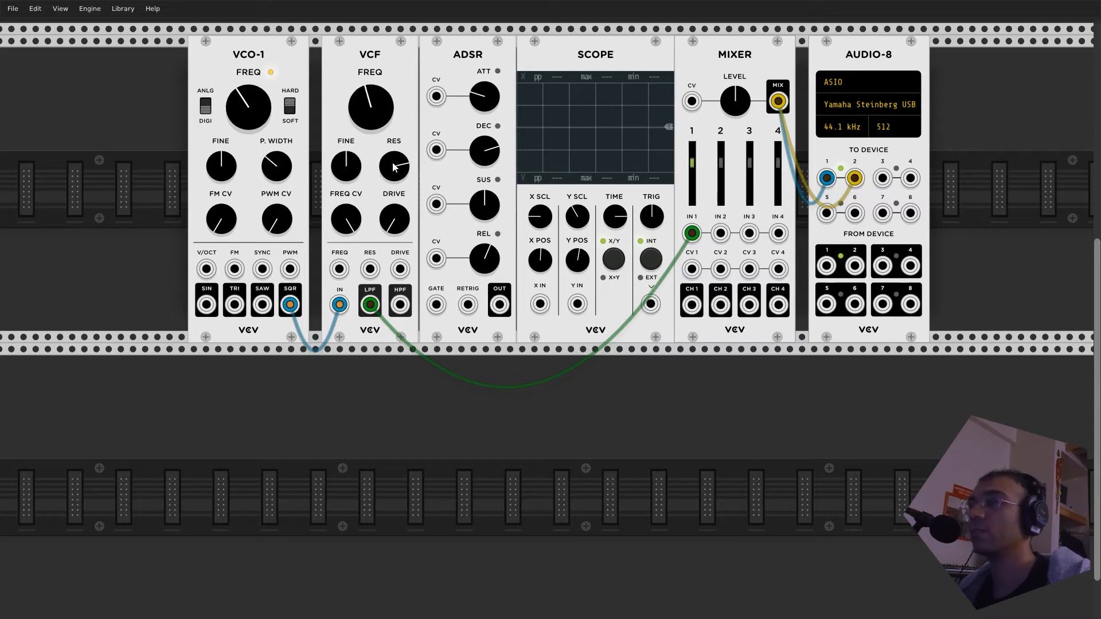
# - Bring the VCF's resonance back down and sweep its cutoff frequency up and down, ending on a lower setting
pyautogui.moveTo(370, 103); pyautogui.dragTo(387, 180)
pyautogui.moveTo(367, 107); pyautogui.dragTo(367, 113)
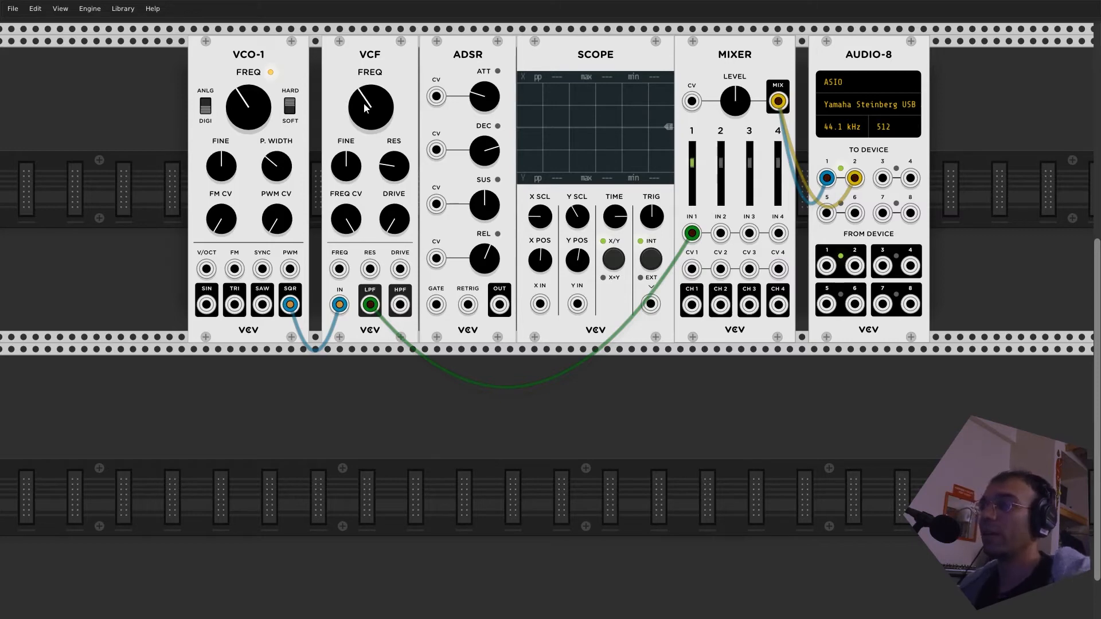
pyautogui.moveTo(372, 109)
pyautogui.mouseDown()
pyautogui.moveTo(372, 86)
pyautogui.moveTo(373, 98)
pyautogui.mouseUp()
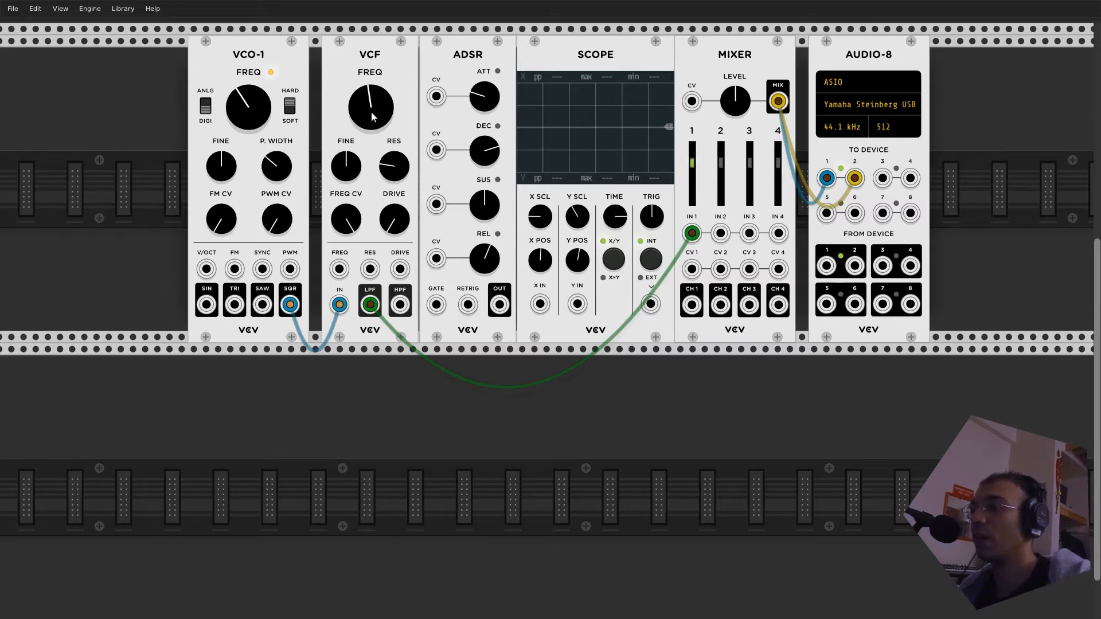
pyautogui.moveTo(365, 102); pyautogui.dragTo(365, 115)
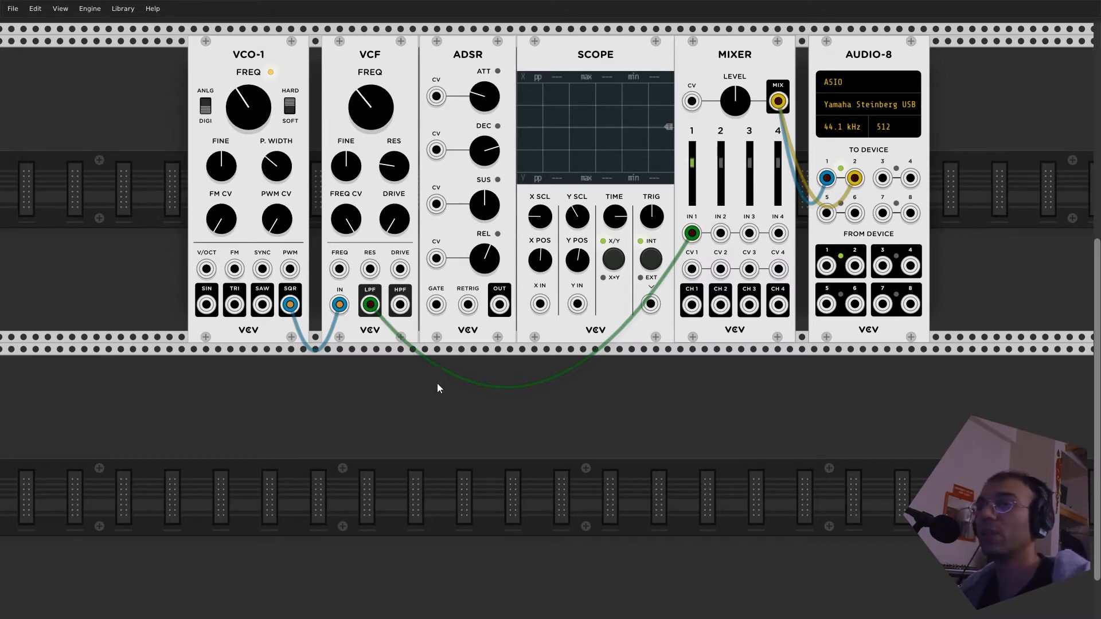
# - Shift the VCO-1 and VCF modules left along the rack to open a gap before the ADSR
pyautogui.moveTo(261, 57); pyautogui.dragTo(175, 58)
pyautogui.moveTo(372, 57); pyautogui.dragTo(299, 57)
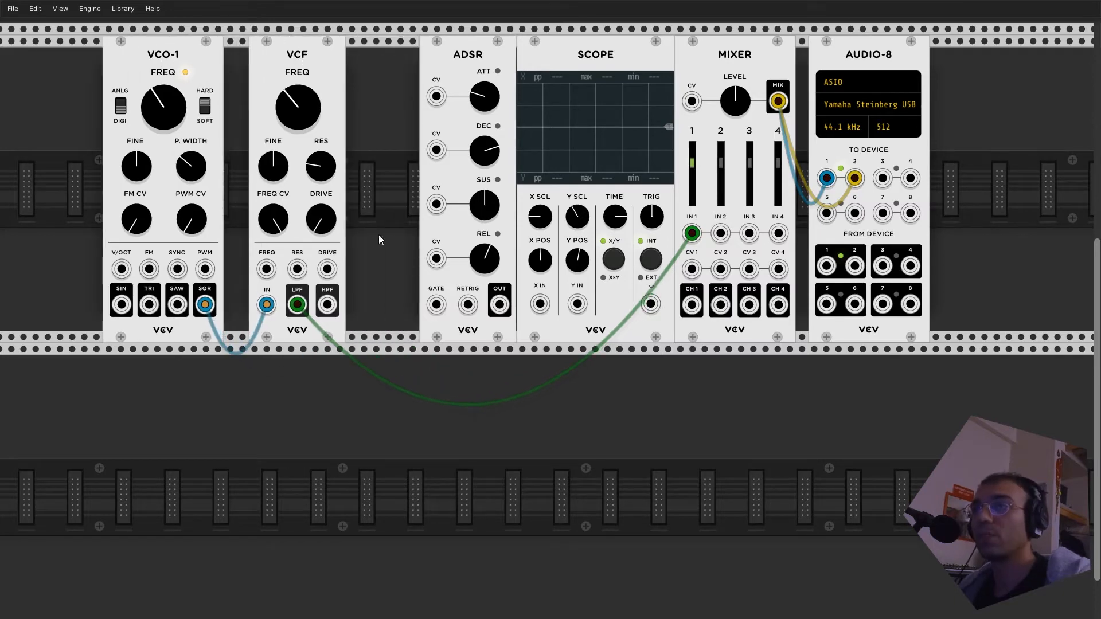
pyautogui.rightClick(336, 409)
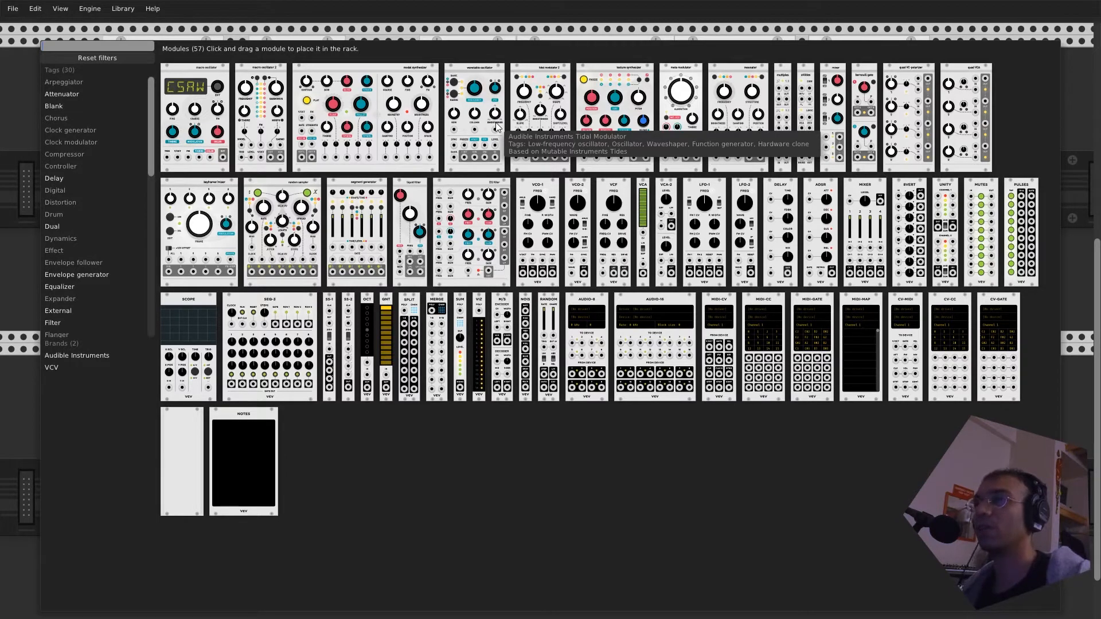
pyautogui.click(115, 16)
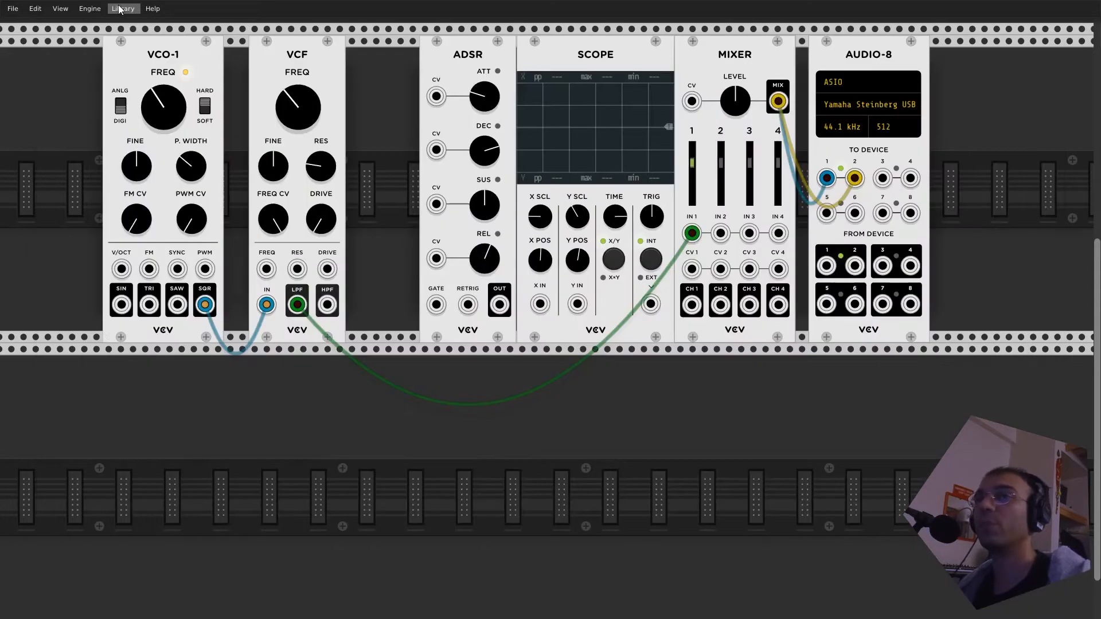
pyautogui.click(119, 8)
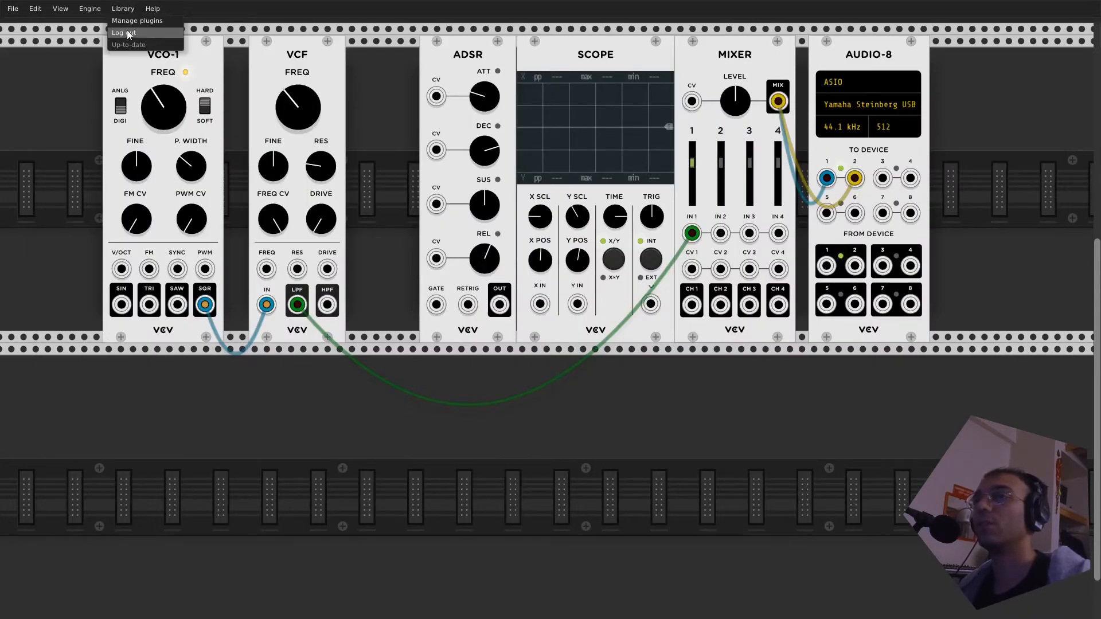
pyautogui.click(126, 10)
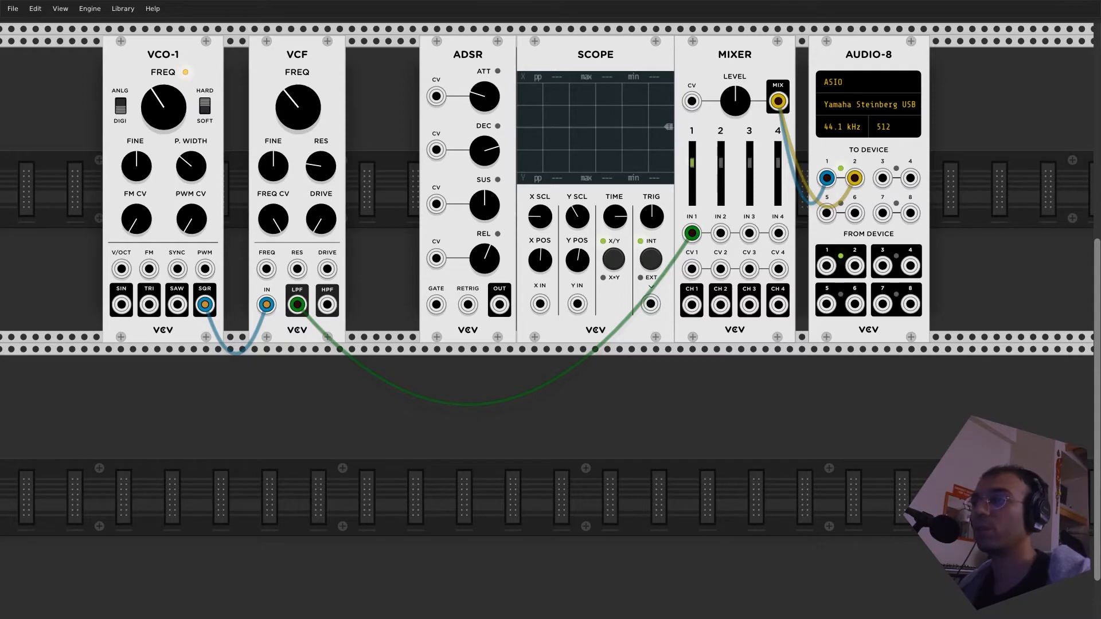
# - Search the module browser for LFO, add LFO-2 between the VCF and ADSR, and shift the VCF slightly away from it
pyautogui.rightClick(321, 405)
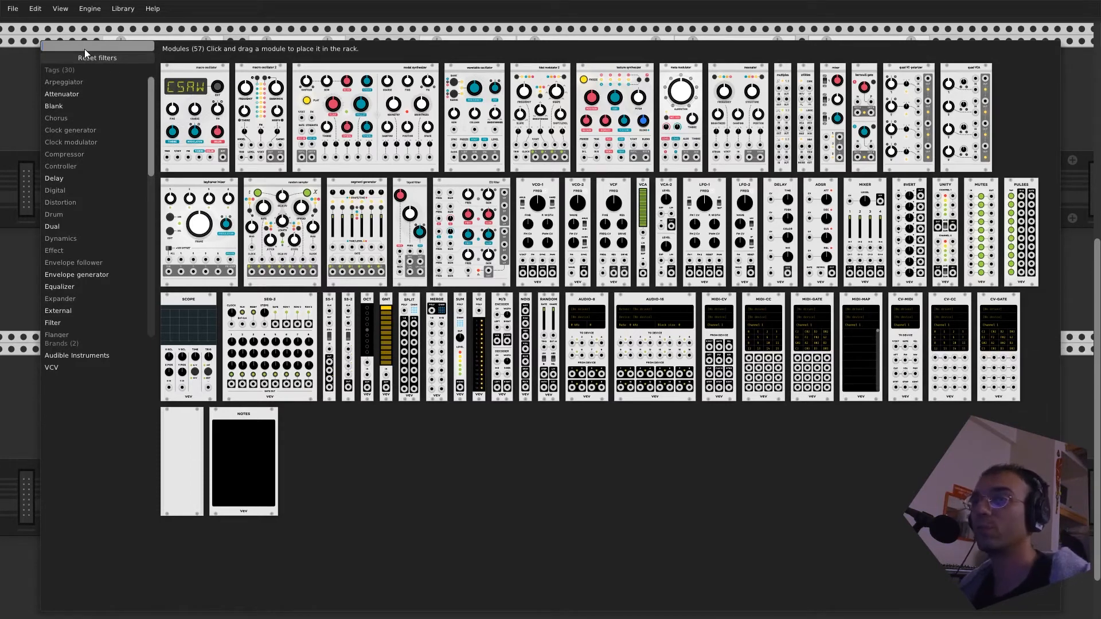
pyautogui.write('LFO')
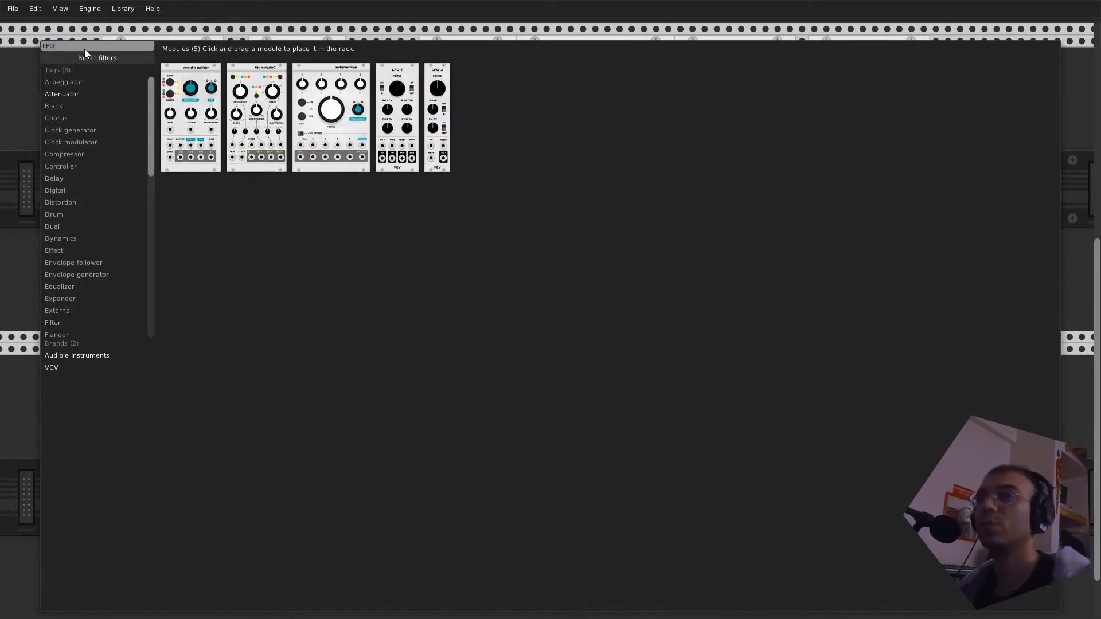
pyautogui.click(435, 114)
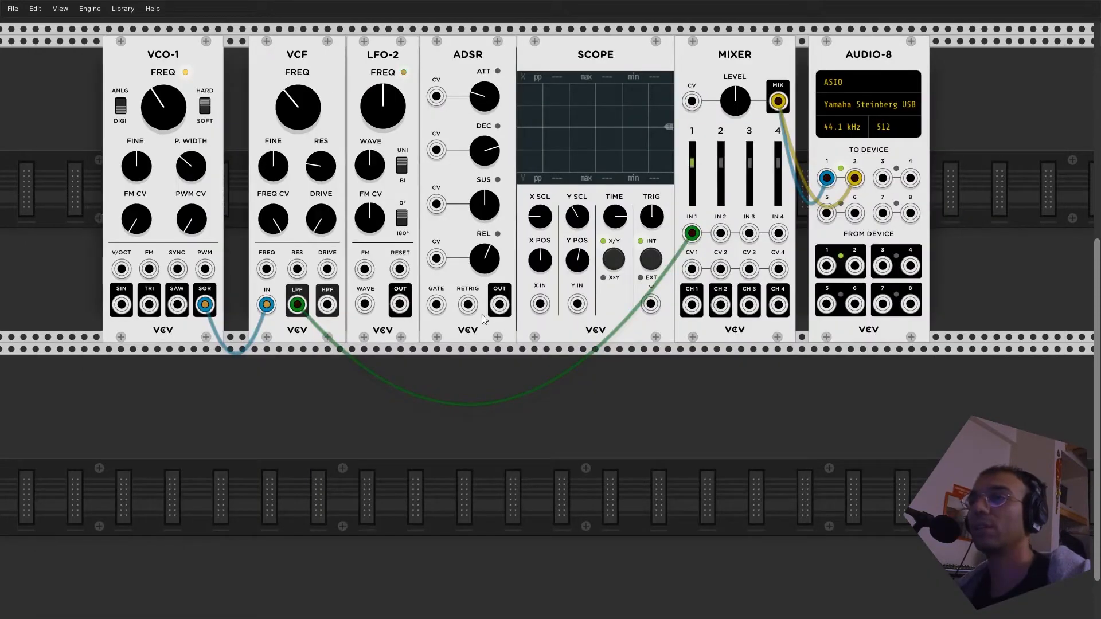
pyautogui.moveTo(381, 49); pyautogui.dragTo(382, 357)
pyautogui.moveTo(386, 194); pyautogui.dragTo(387, 176)
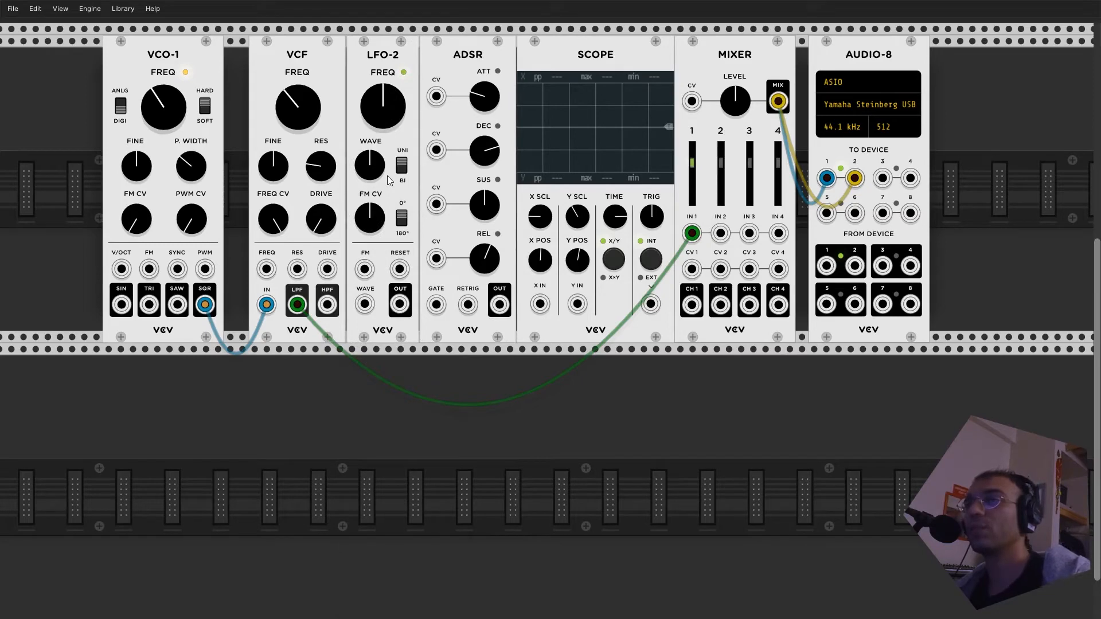
pyautogui.moveTo(313, 87); pyautogui.dragTo(297, 54)
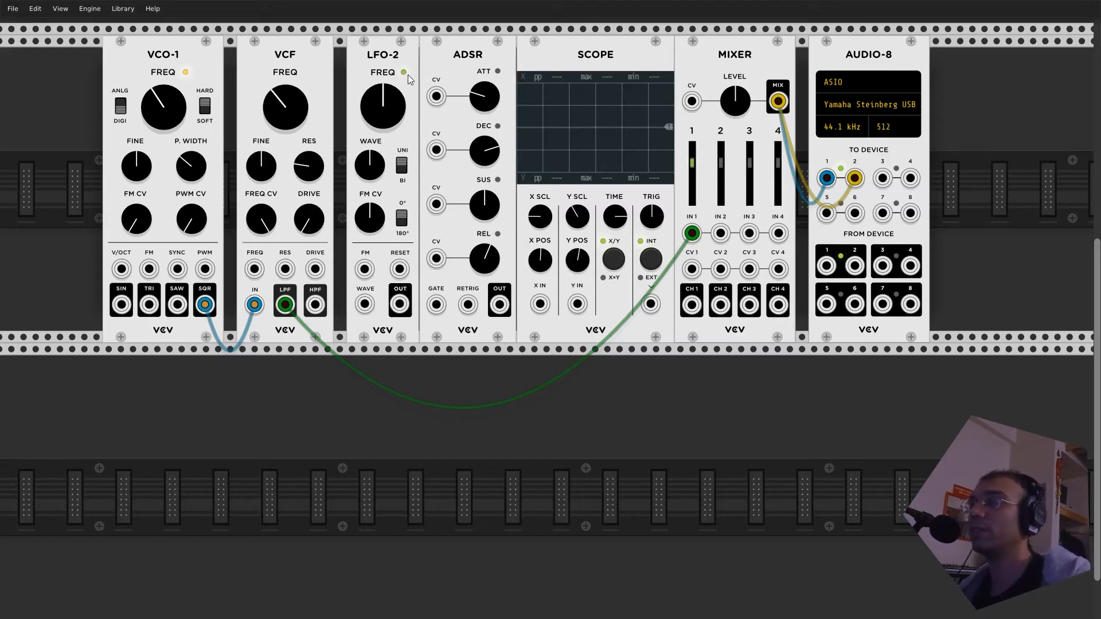
# - Lower LFO-2's frequency, view its OUT signal through the SCOPE's X IN, and remove the cable
pyautogui.moveTo(392, 93); pyautogui.dragTo(404, 187)
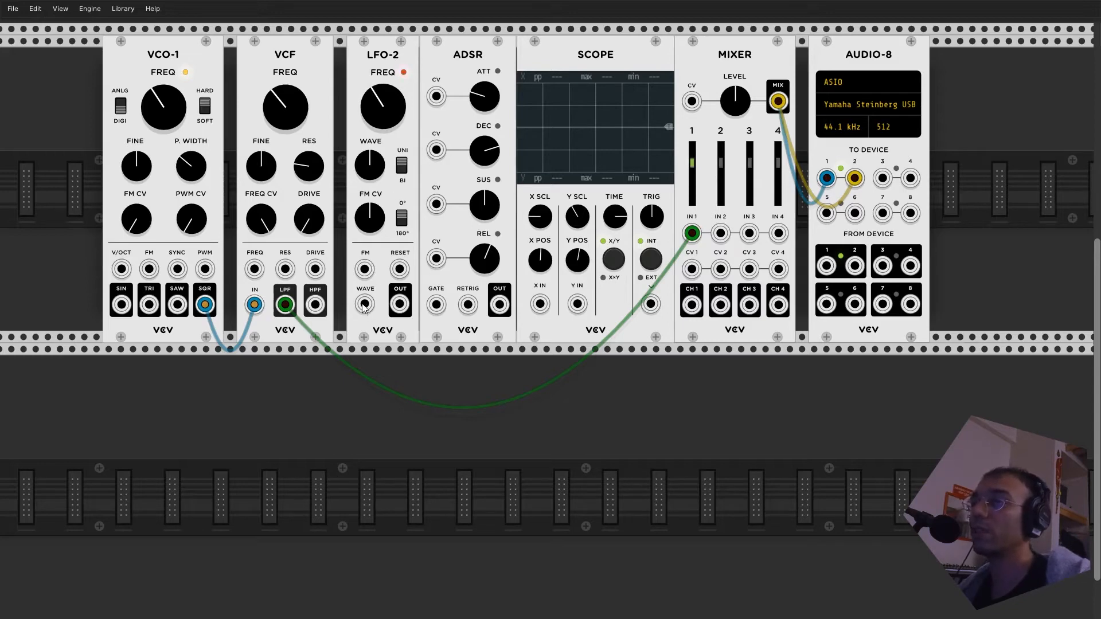
pyautogui.moveTo(363, 307); pyautogui.dragTo(539, 310)
pyautogui.moveTo(400, 304); pyautogui.dragTo(539, 304)
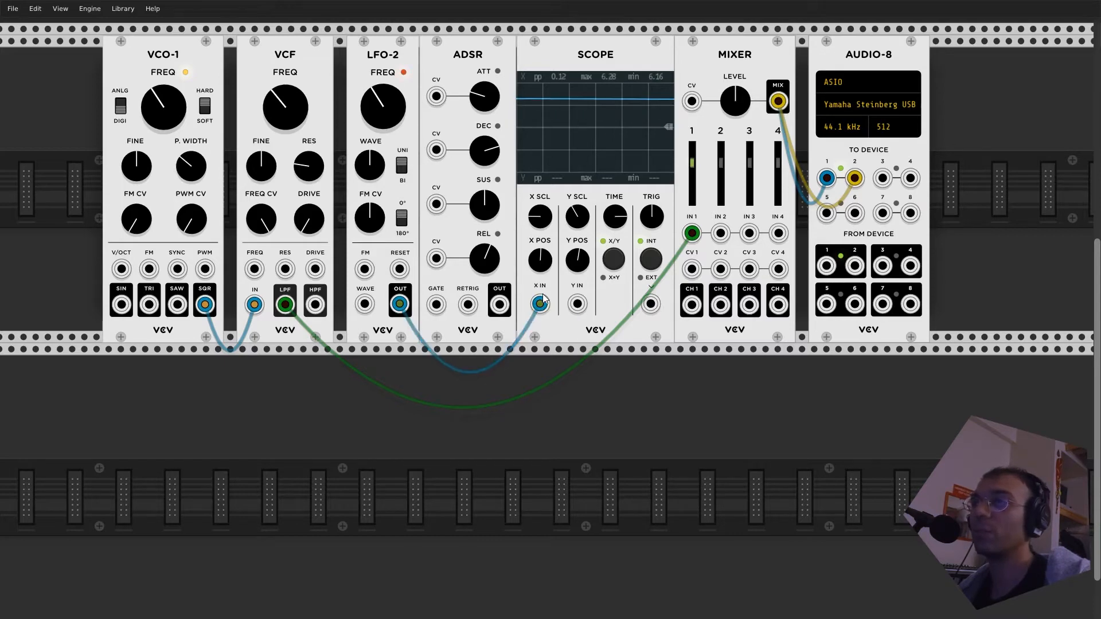
pyautogui.moveTo(540, 303); pyautogui.dragTo(409, 311)
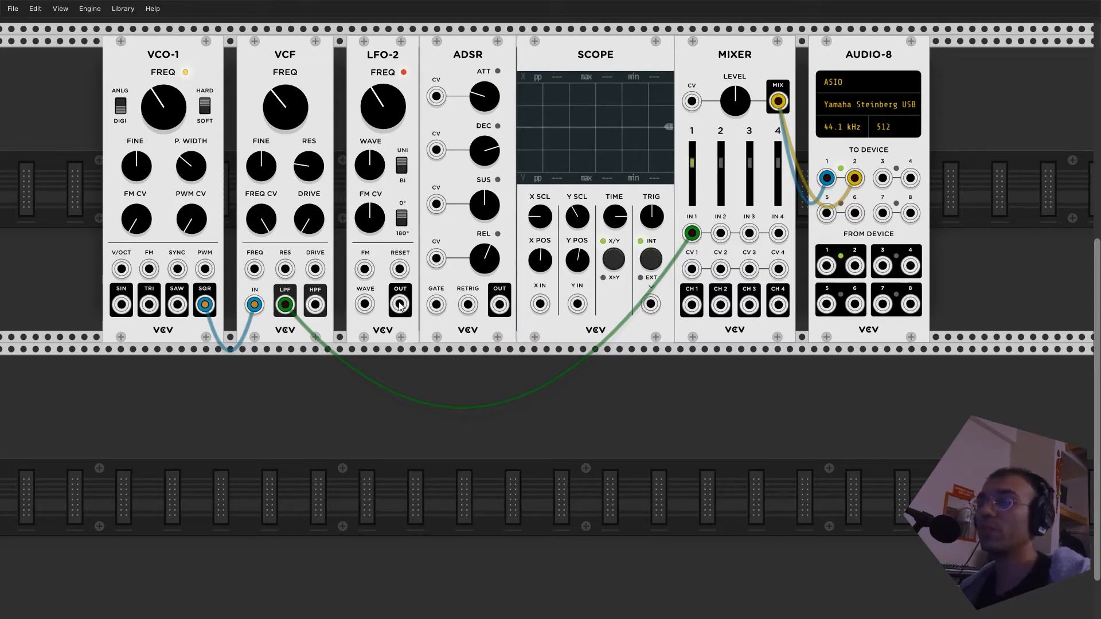
# - Raise the frequencies of LFO-2 and the VCF, and patch LFO-2's OUT to the VCF's FREQ input
pyautogui.moveTo(383, 107); pyautogui.dragTo(382, 91)
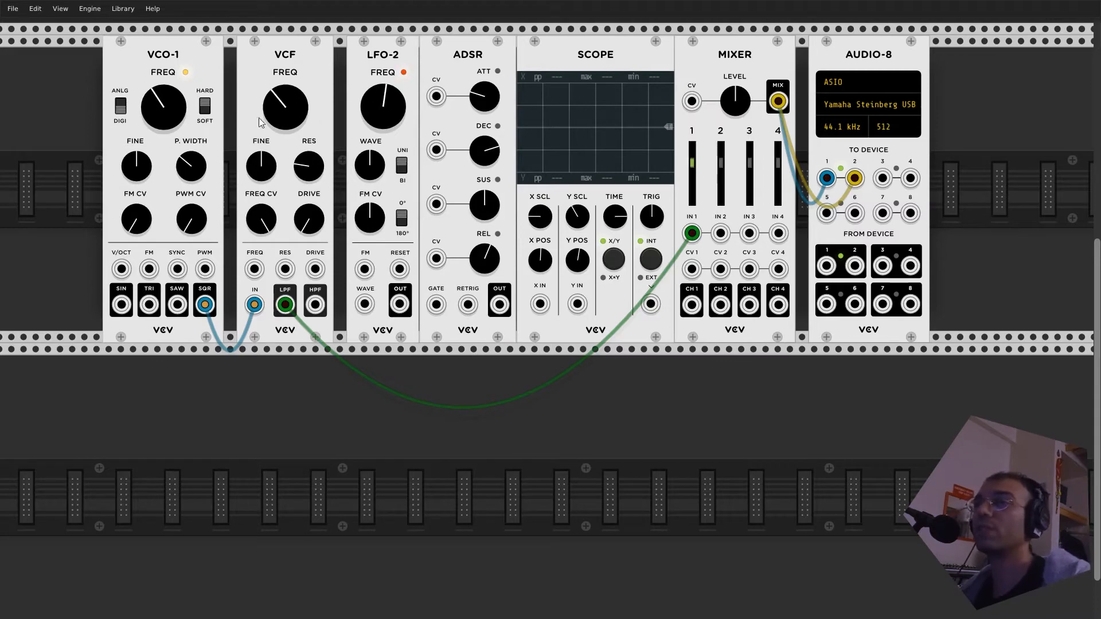
pyautogui.moveTo(281, 108)
pyautogui.mouseDown()
pyautogui.moveTo(280, 91)
pyautogui.moveTo(281, 112)
pyautogui.mouseUp()
pyautogui.moveTo(401, 304); pyautogui.dragTo(257, 268)
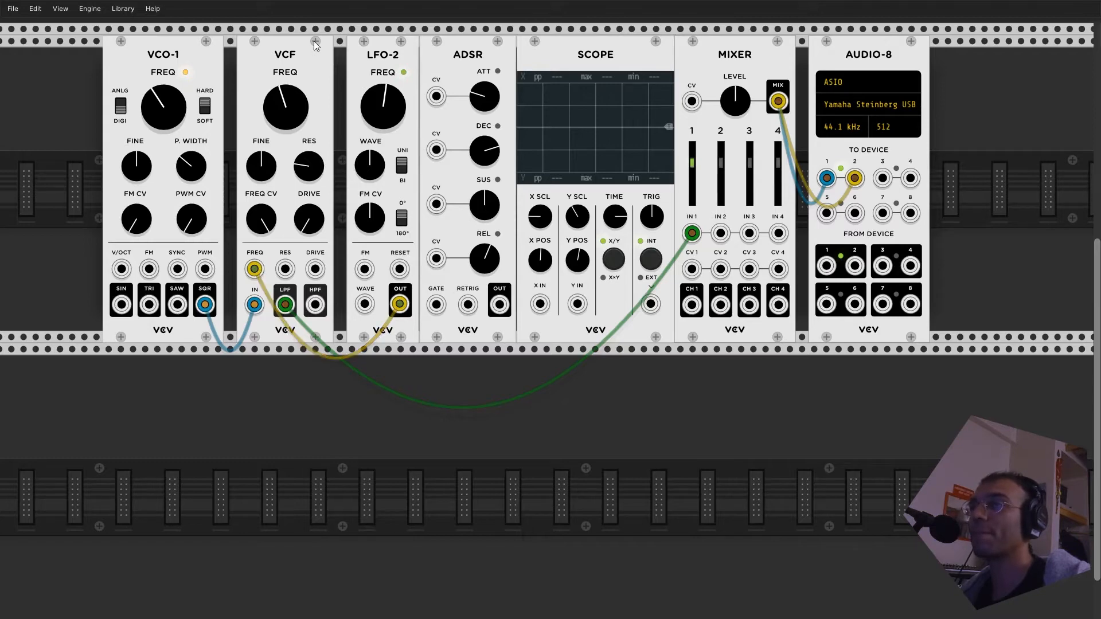
# - Unplug the LFO-2 cable from the VCF's FREQ input and lower the VCF's cutoff frequency
pyautogui.moveTo(289, 98); pyautogui.dragTo(290, 90)
pyautogui.moveTo(255, 268); pyautogui.dragTo(372, 297)
pyautogui.moveTo(287, 103); pyautogui.dragTo(286, 114)
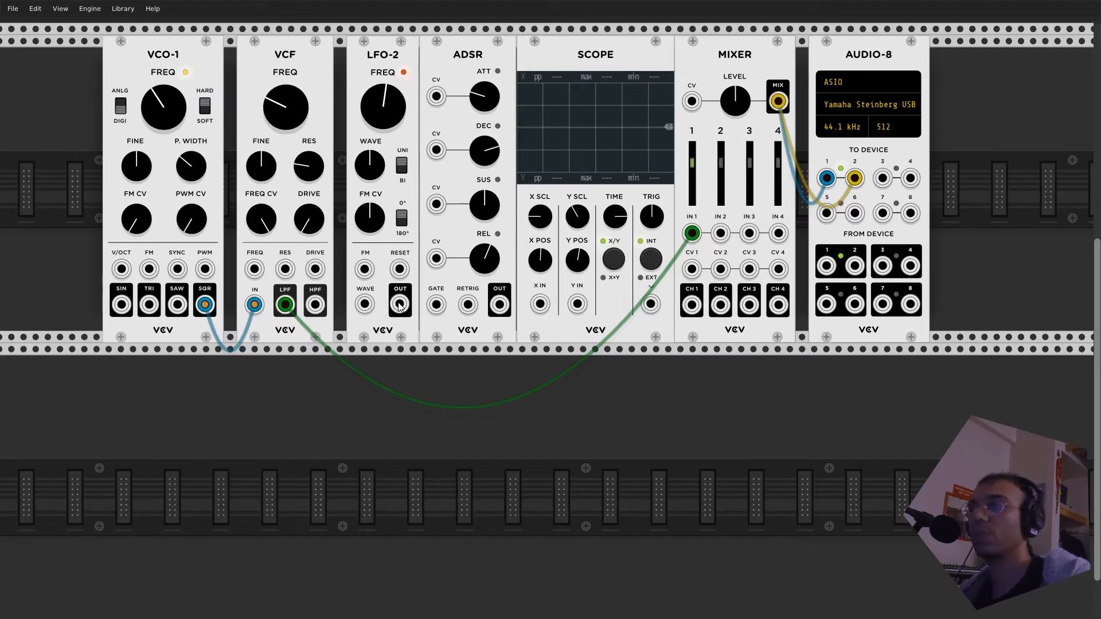
# - Reconnect LFO-2's OUT to the VCF's FREQ input and turn up the VCF's FREQ CV amount
pyautogui.moveTo(399, 306); pyautogui.dragTo(254, 269)
pyautogui.moveTo(265, 219)
pyautogui.mouseDown()
pyautogui.moveTo(265, 200)
pyautogui.moveTo(265, 210)
pyautogui.mouseUp()
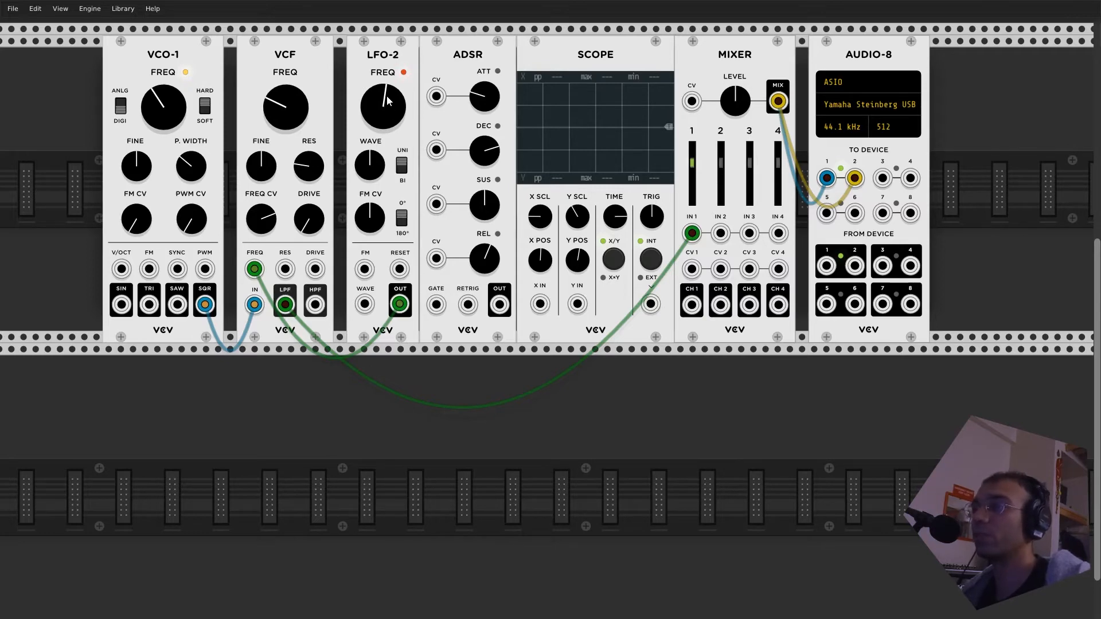
# - Raise the VCF's cutoff frequency, and turn LFO-2's frequency up to its maximum before settling on a somewhat slower rate
pyautogui.moveTo(285, 107); pyautogui.dragTo(285, 96)
pyautogui.moveTo(383, 107); pyautogui.dragTo(382, 83)
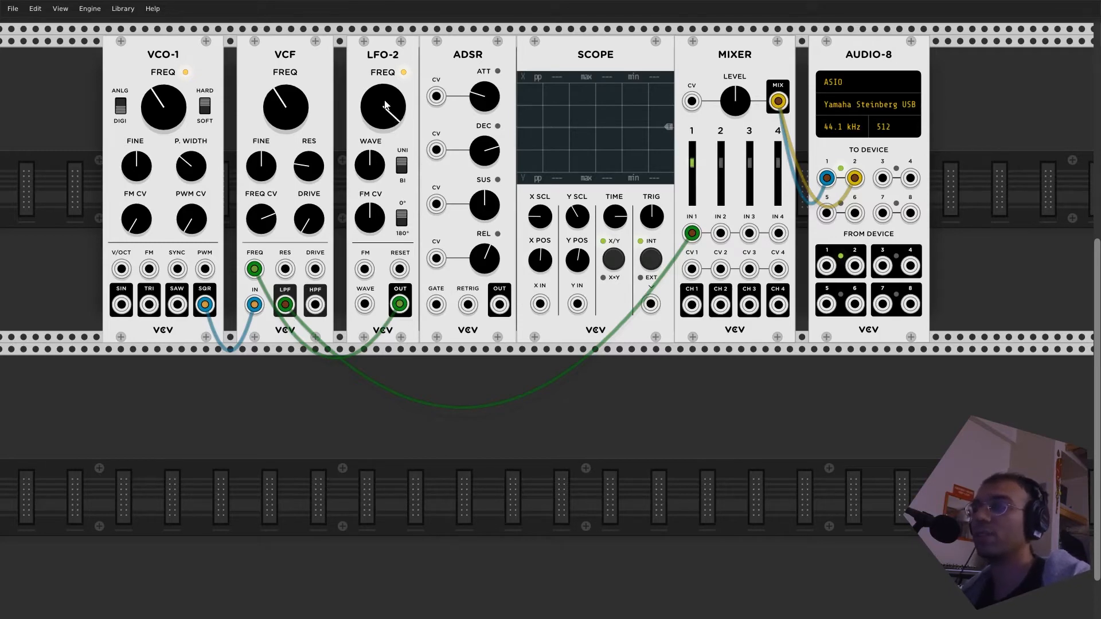
pyautogui.moveTo(400, 117); pyautogui.dragTo(399, 123)
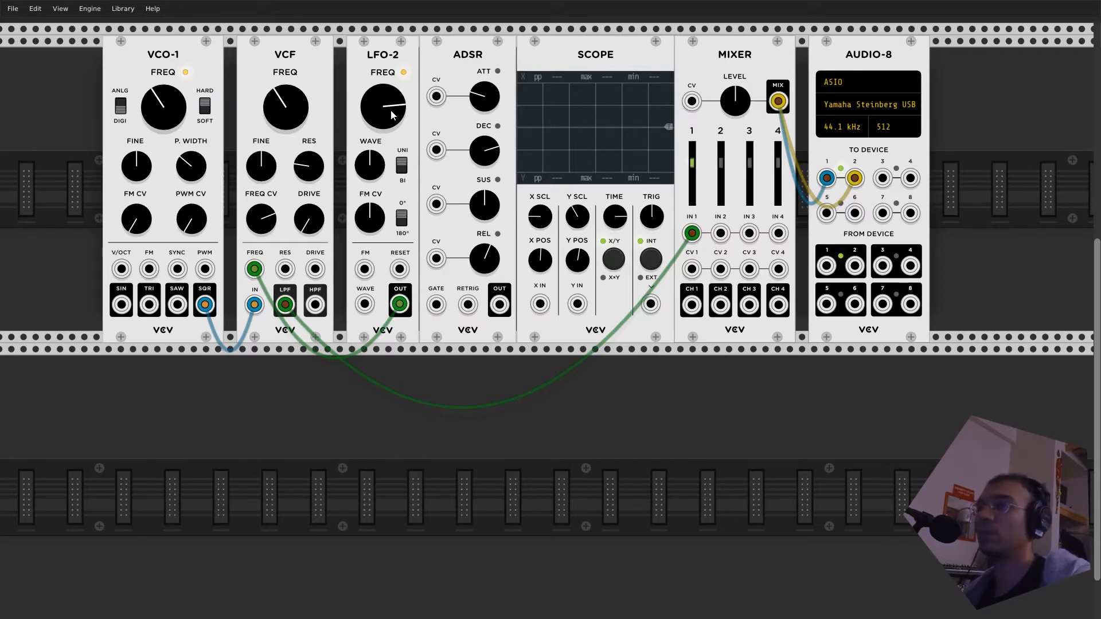
pyautogui.moveTo(294, 109)
pyautogui.mouseDown()
pyautogui.moveTo(294, 78)
pyautogui.moveTo(294, 95)
pyautogui.mouseUp()
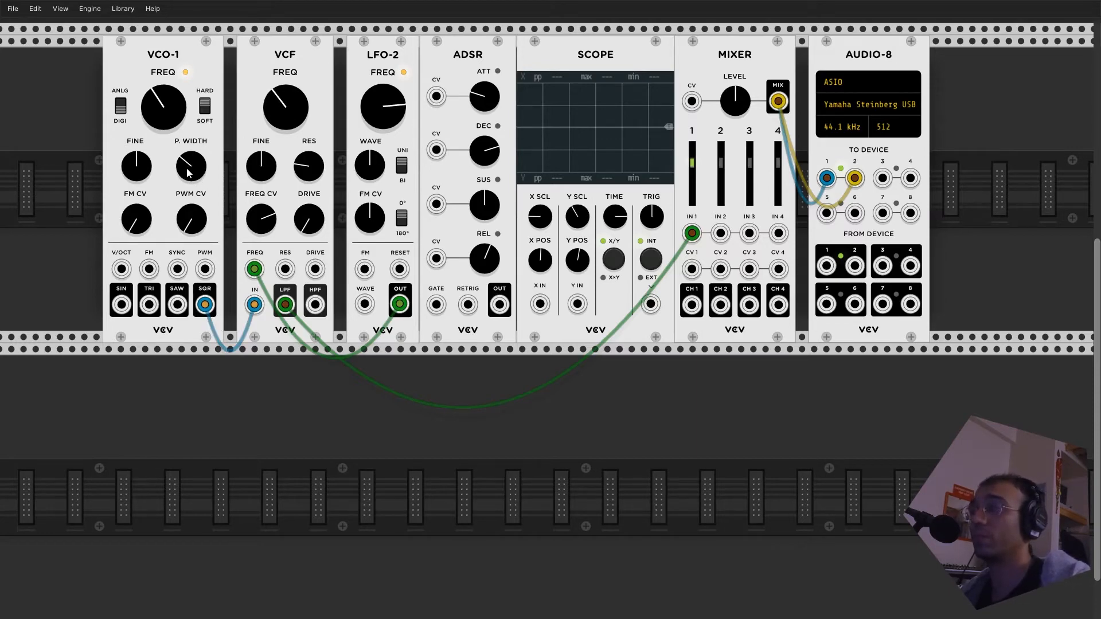
# - Patch VCO-1's SQR output to the SCOPE's X IN and raise VCO-1's pulse width
pyautogui.moveTo(204, 304); pyautogui.dragTo(540, 303)
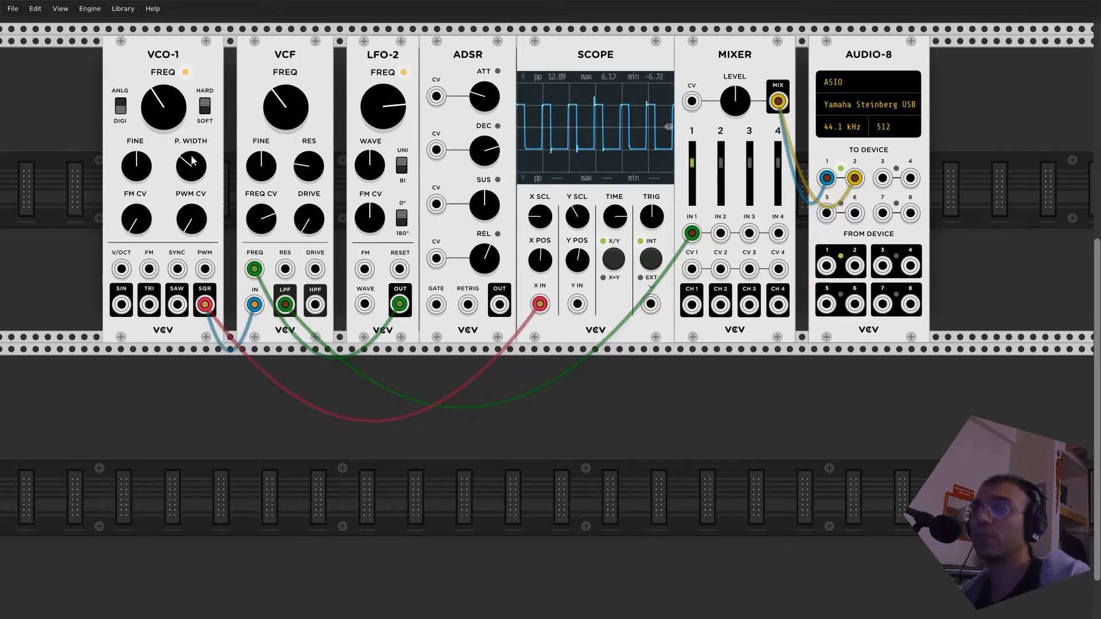
pyautogui.moveTo(192, 161); pyautogui.dragTo(193, 138)
# - Slow down LFO-2, raise the VCF's cutoff frequency, and bring VCO-1's pulse width back to just below centre
pyautogui.moveTo(401, 102); pyautogui.dragTo(401, 91)
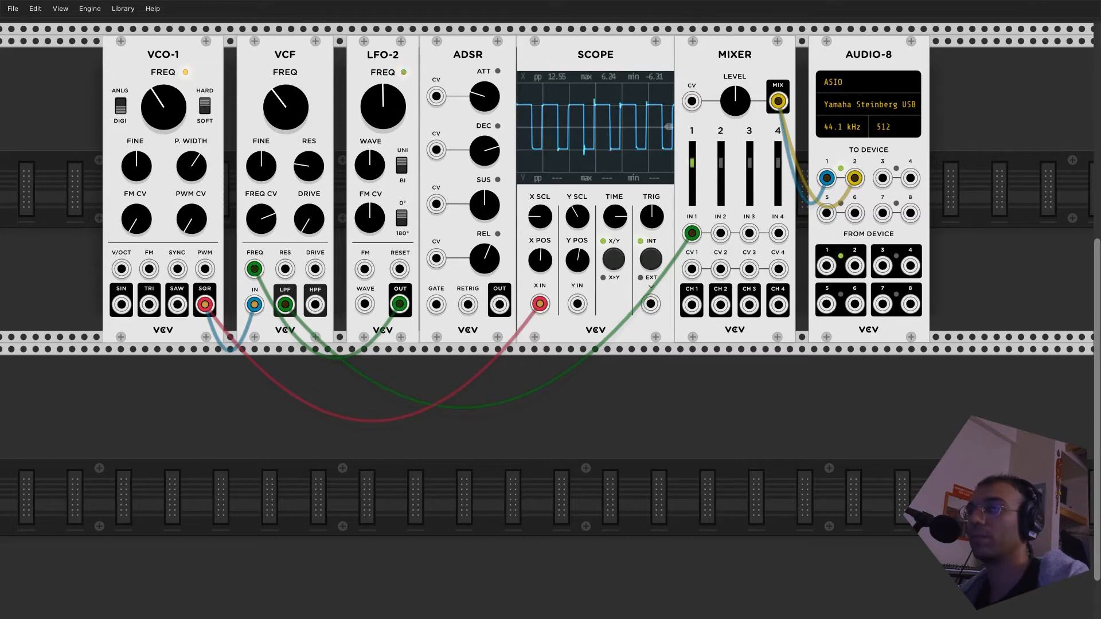
pyautogui.moveTo(285, 107); pyautogui.dragTo(278, 109)
pyautogui.moveTo(191, 166); pyautogui.dragTo(191, 172)
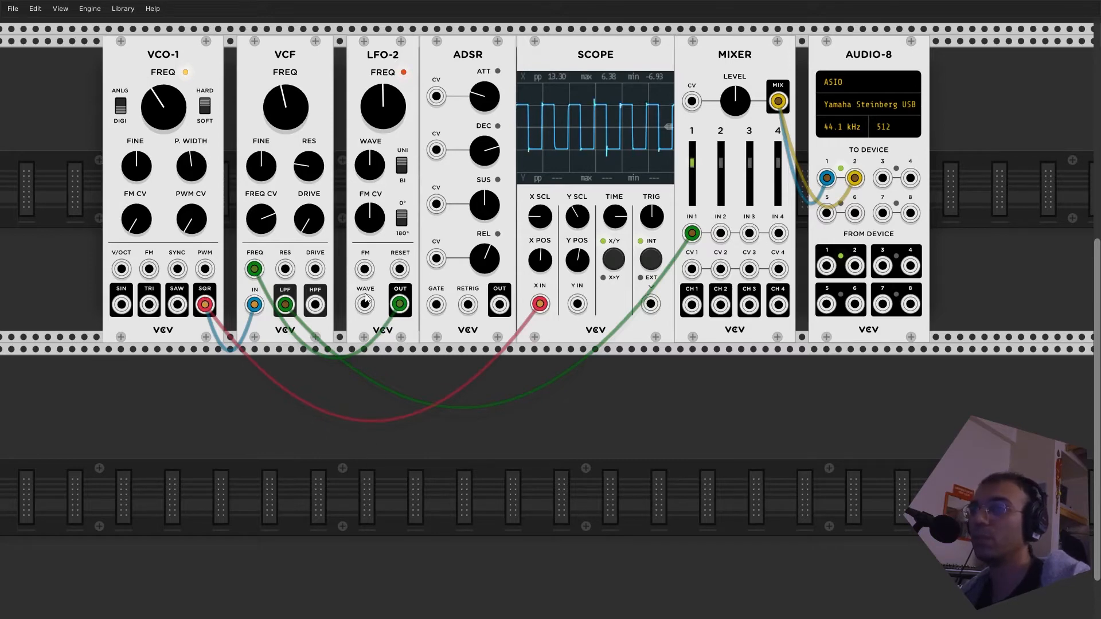
# - Duplicate the LFO-2 module and place the copy in the lower row directly beneath VCO-1
pyautogui.rightClick(317, 445)
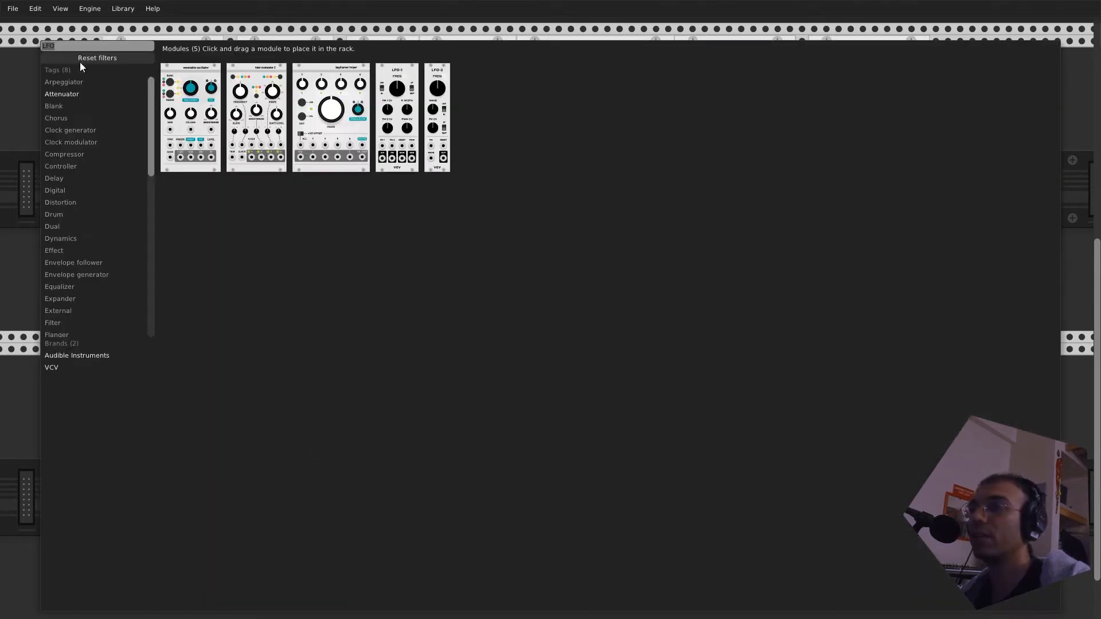
pyautogui.press('Escape')
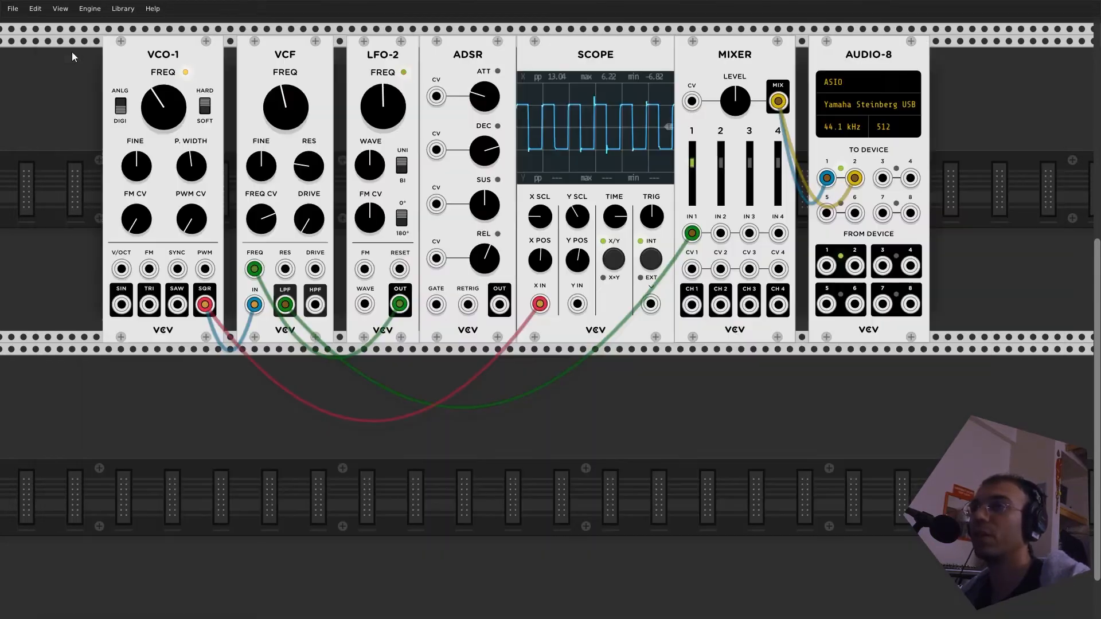
pyautogui.rightClick(390, 73)
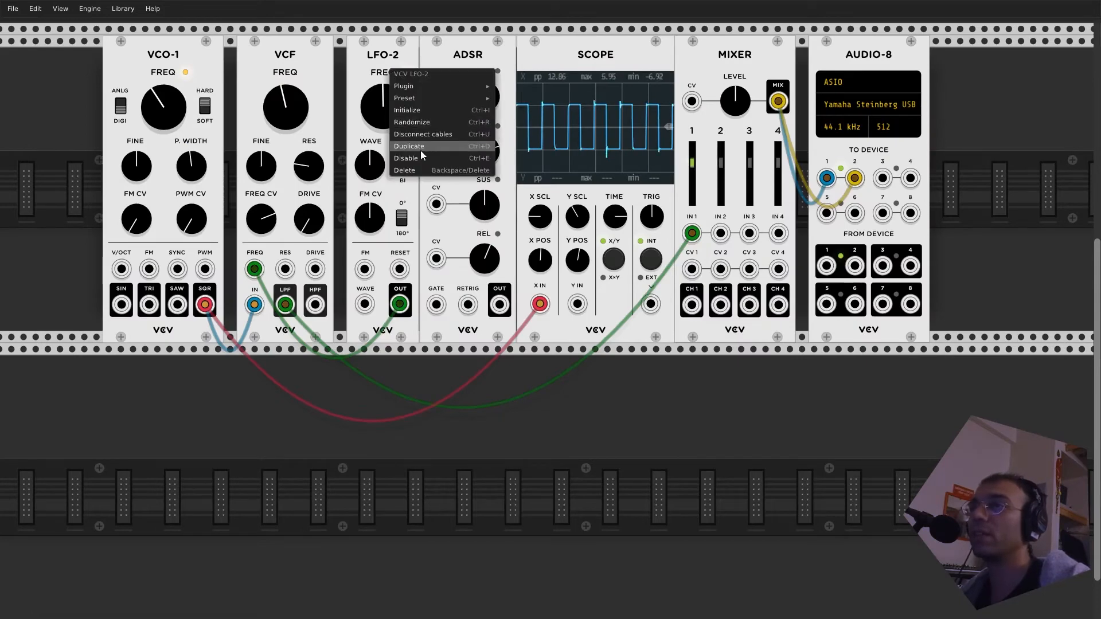
pyautogui.click(358, 74)
pyautogui.hotkey('ctrl', 'd')
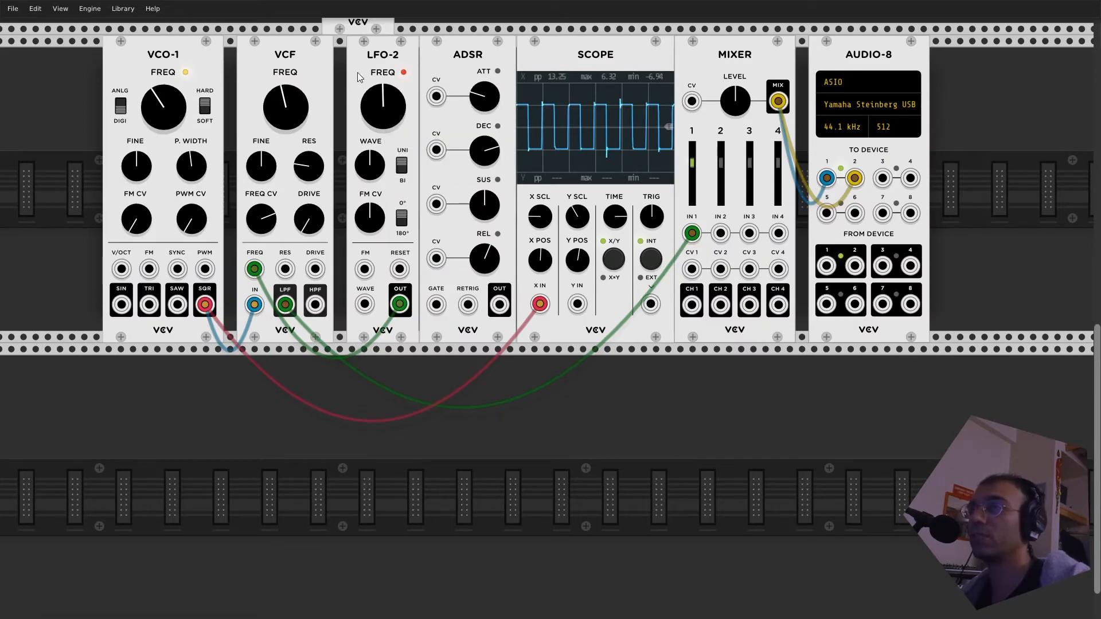
pyautogui.moveTo(386, 222); pyautogui.dragTo(150, 460)
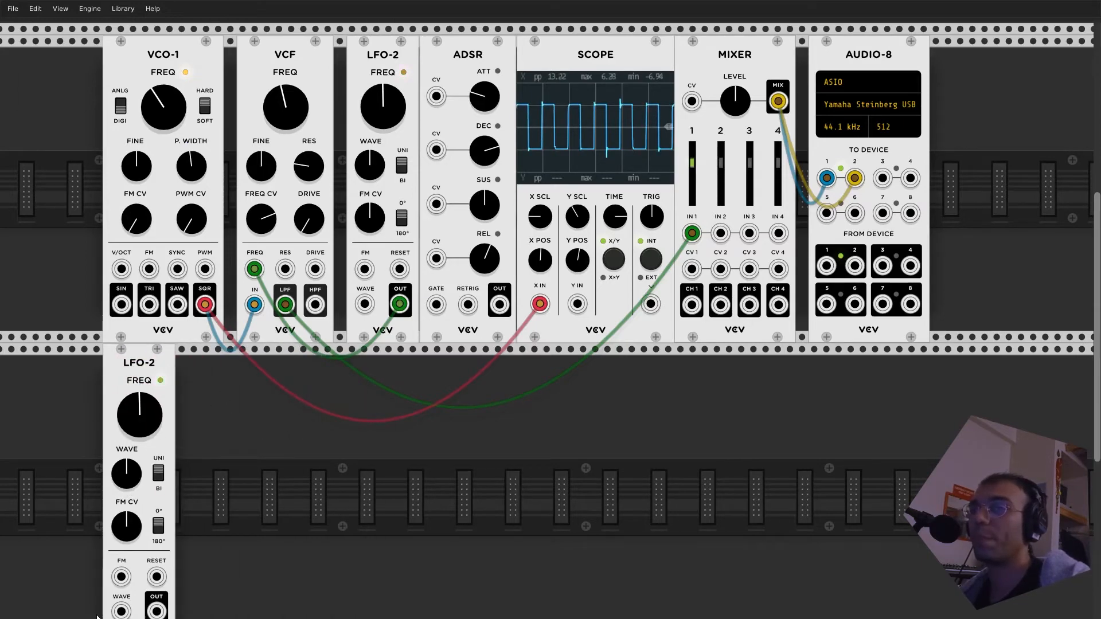
# - Patch the lower LFO-2's OUT to VCO-1's PWM input, turn up the PWM CV amount, and slow that LFO
pyautogui.moveTo(156, 610); pyautogui.dragTo(205, 269)
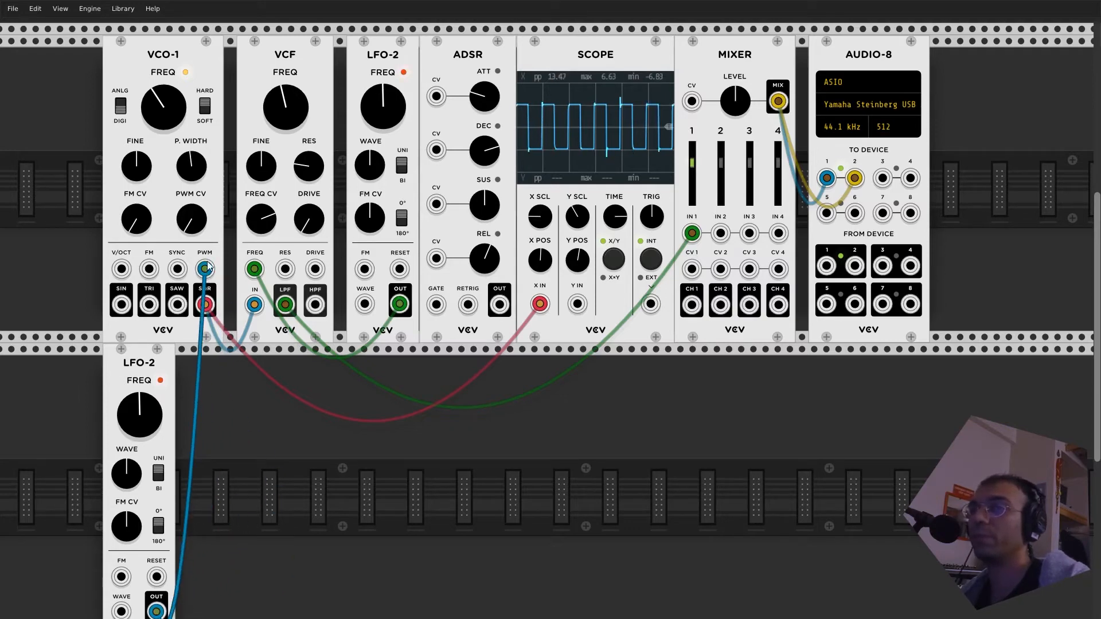
pyautogui.moveTo(195, 228); pyautogui.dragTo(195, 187)
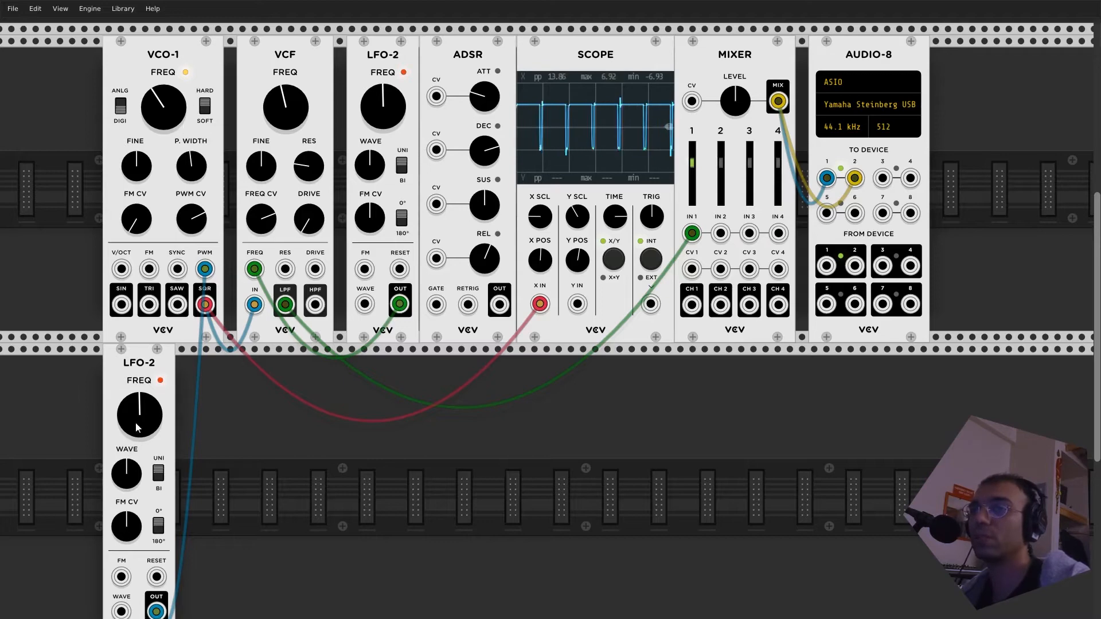
pyautogui.moveTo(139, 414)
pyautogui.mouseDown()
pyautogui.moveTo(140, 396)
pyautogui.moveTo(139, 424)
pyautogui.mouseUp()
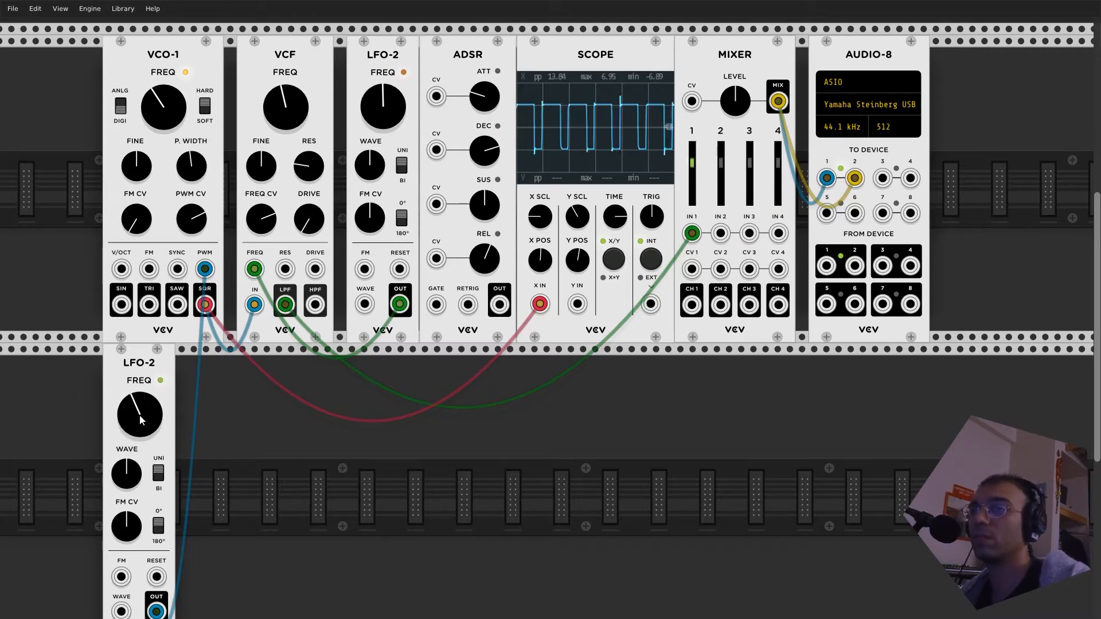
# - Lower the VCF's cutoff slightly, and drop VCO-1's frequency before raising it again
pyautogui.moveTo(293, 95); pyautogui.dragTo(293, 97)
pyautogui.moveTo(178, 99); pyautogui.dragTo(173, 102)
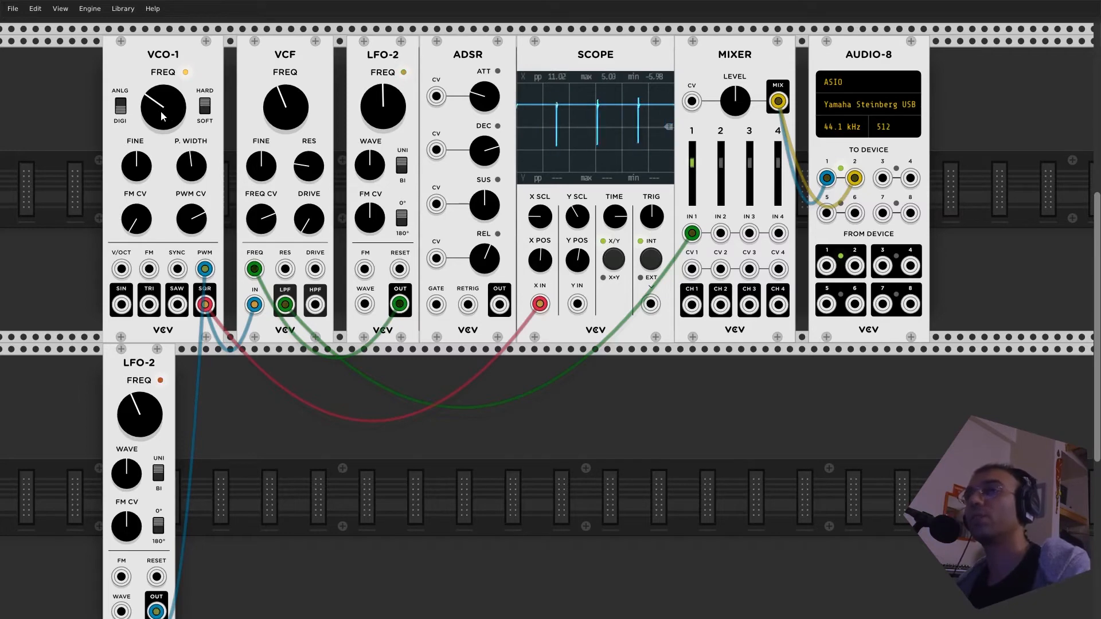
pyautogui.moveTo(150, 109)
pyautogui.mouseDown()
pyautogui.moveTo(150, 73)
pyautogui.moveTo(151, 85)
pyautogui.mouseUp()
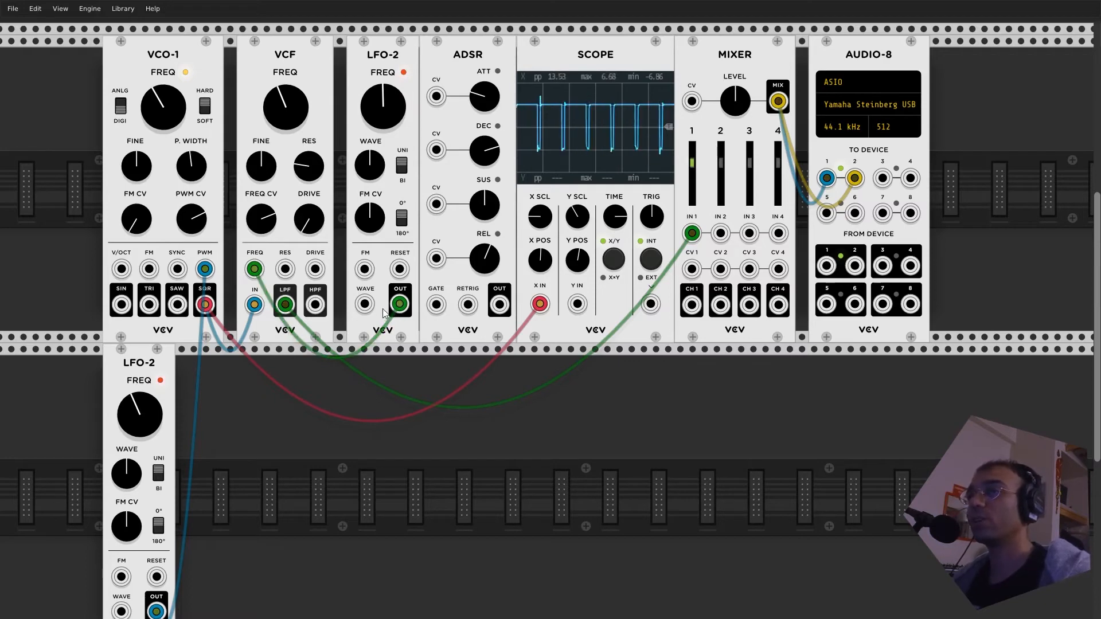
# - Patch the upper LFO-2's OUT to VCO-1's V/OCT input and lower the frequencies of both VCO-1 and that LFO
pyautogui.moveTo(399, 304); pyautogui.dragTo(122, 271)
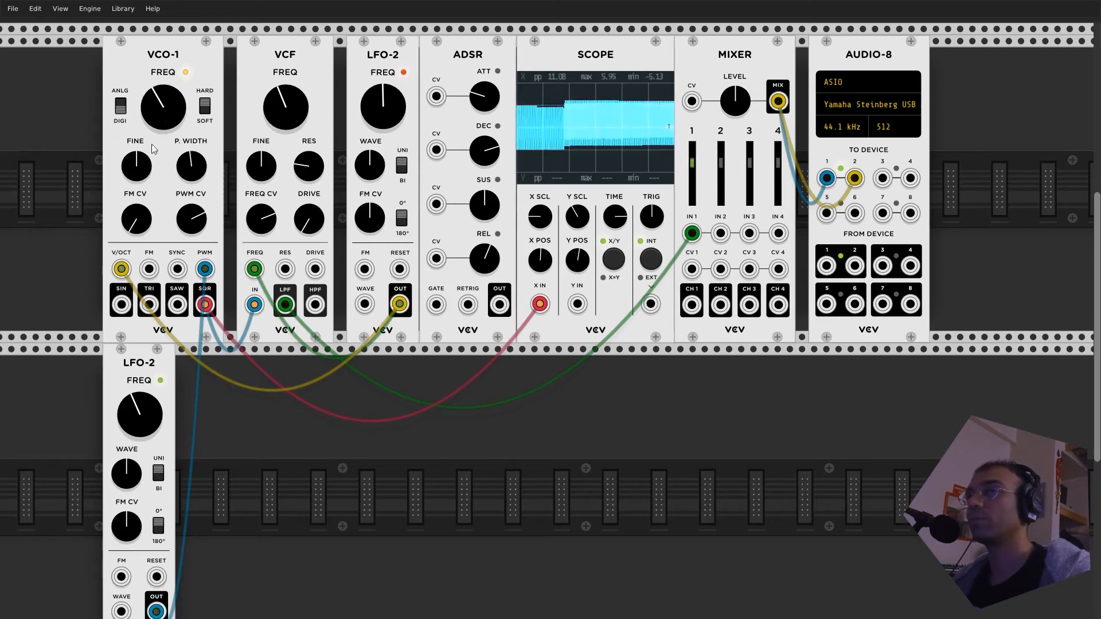
pyautogui.moveTo(163, 107); pyautogui.dragTo(163, 172)
pyautogui.moveTo(383, 106); pyautogui.dragTo(383, 146)
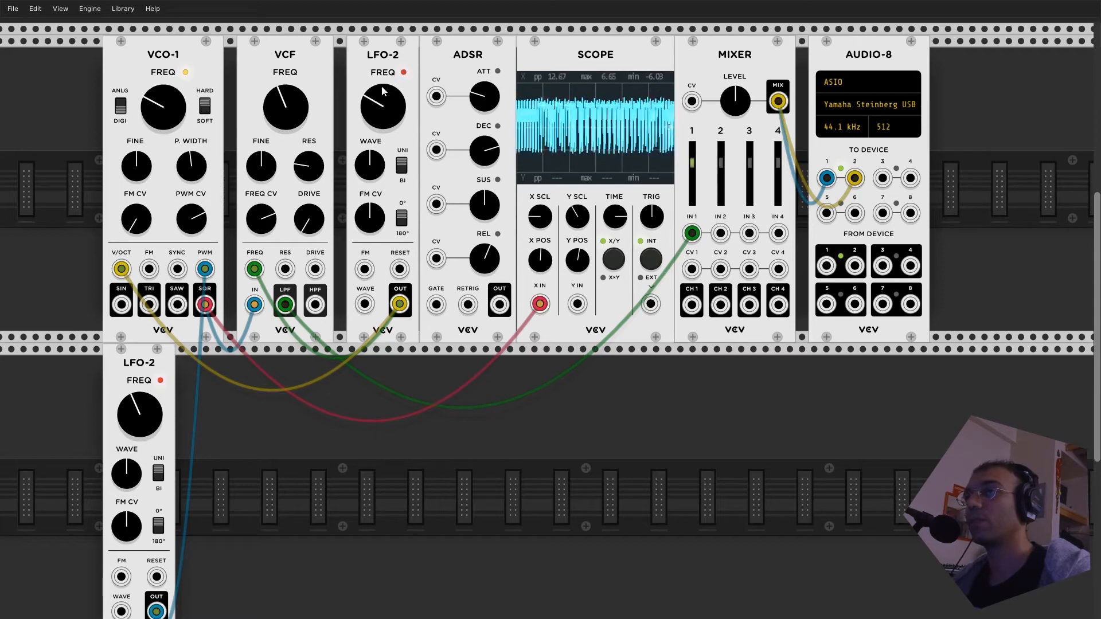
pyautogui.moveTo(383, 91); pyautogui.dragTo(383, 117)
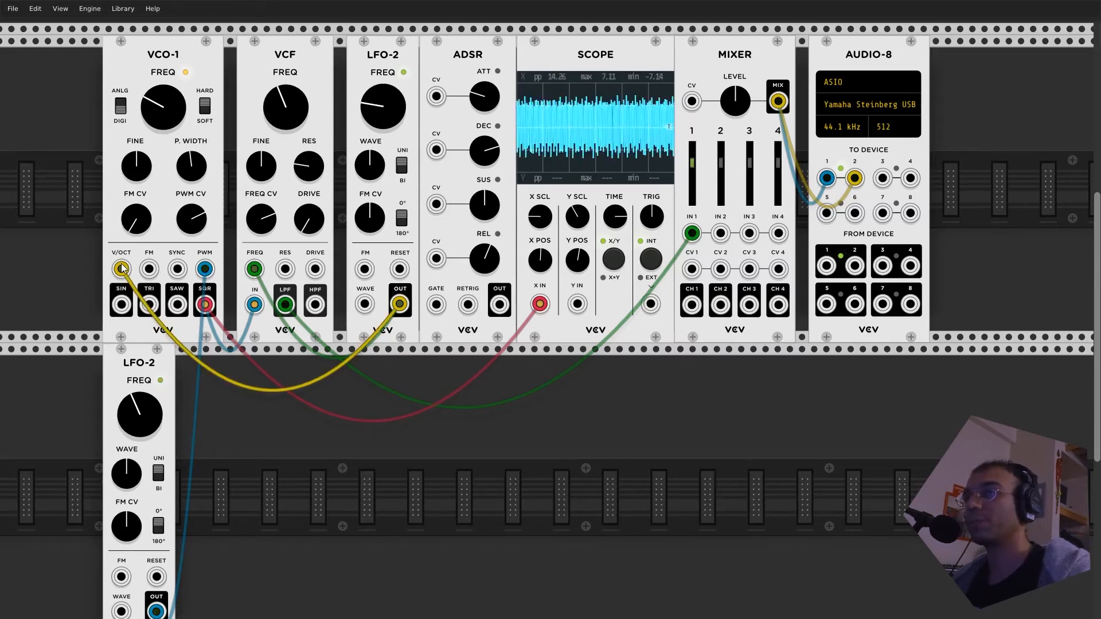
# - Unplug the LFO-2 cable from VCO-1's V/OCT input and raise the upper LFO-2's frequency
pyautogui.moveTo(122, 267); pyautogui.dragTo(378, 404)
pyautogui.moveTo(377, 109); pyautogui.dragTo(378, 100)
# - Close the gaps in the upper row by moving VCF, LFO-2, ADSR, SCOPE, MIXER and AUDIO-8 flush against each other
pyautogui.moveTo(254, 44); pyautogui.dragTo(242, 43)
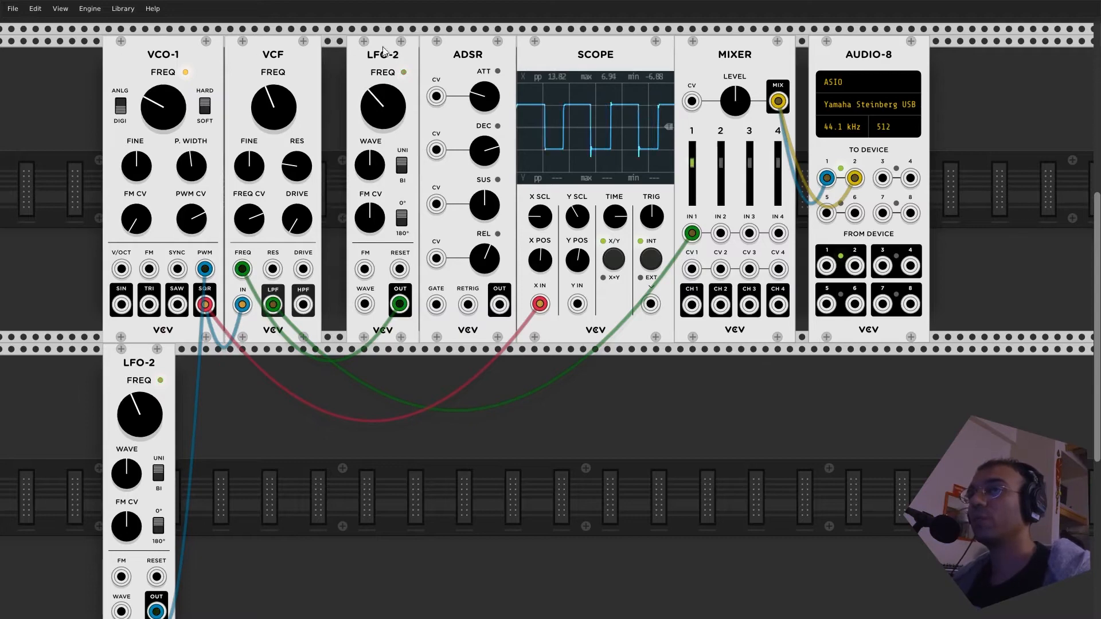
pyautogui.moveTo(378, 51); pyautogui.dragTo(354, 51)
pyautogui.moveTo(468, 53); pyautogui.dragTo(443, 53)
pyautogui.moveTo(594, 62); pyautogui.dragTo(569, 62)
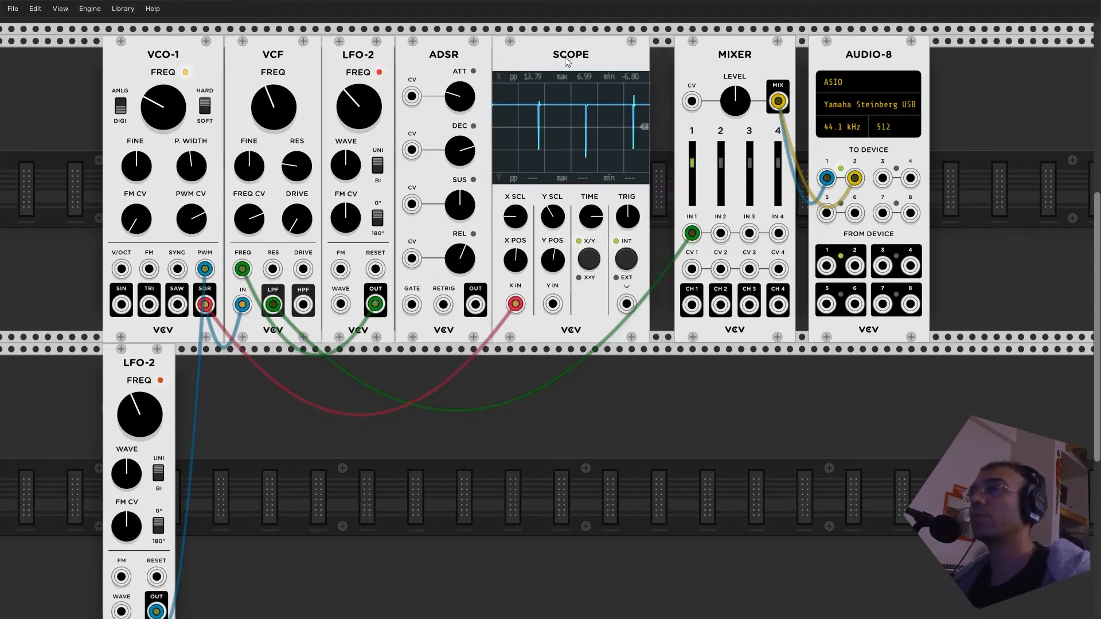
pyautogui.moveTo(723, 51); pyautogui.dragTo(699, 50)
pyautogui.moveTo(822, 57); pyautogui.dragTo(810, 58)
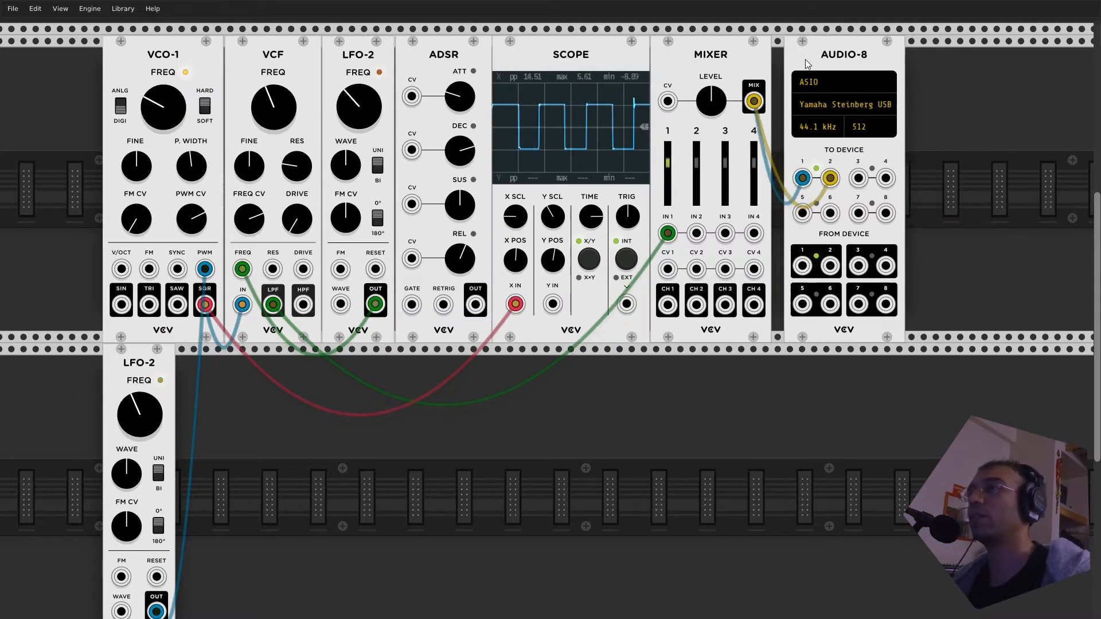
# - Clear the module search, add a SEQ-3 sequencer, and place it in the lower row beneath the SCOPE and MIXER
pyautogui.rightClick(393, 443)
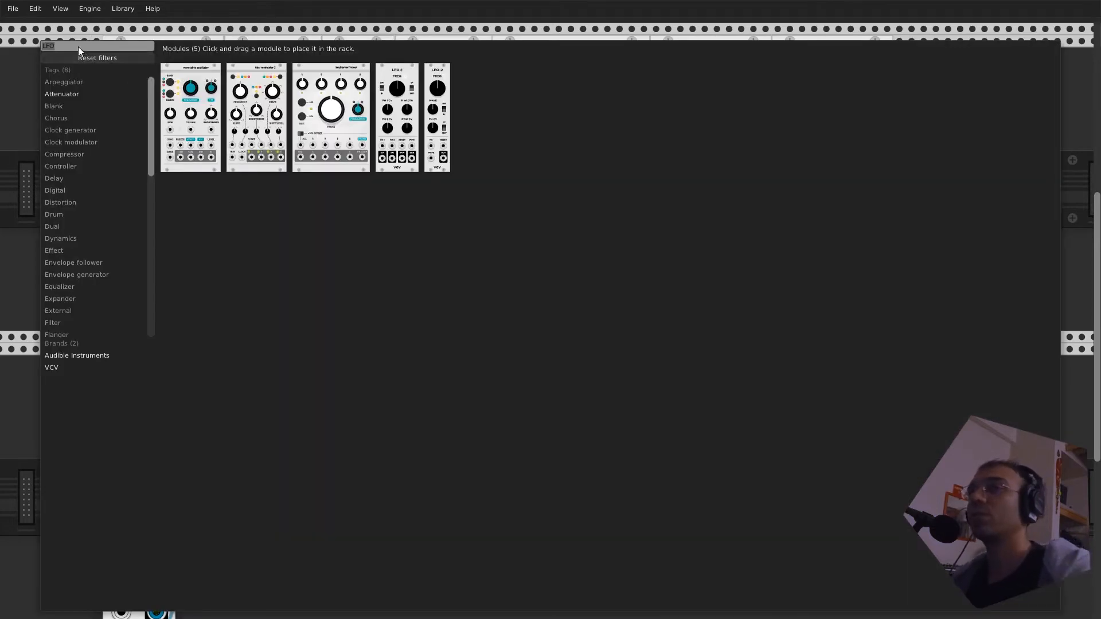
pyautogui.press('BackSpace')
pyautogui.press('BackSpace')
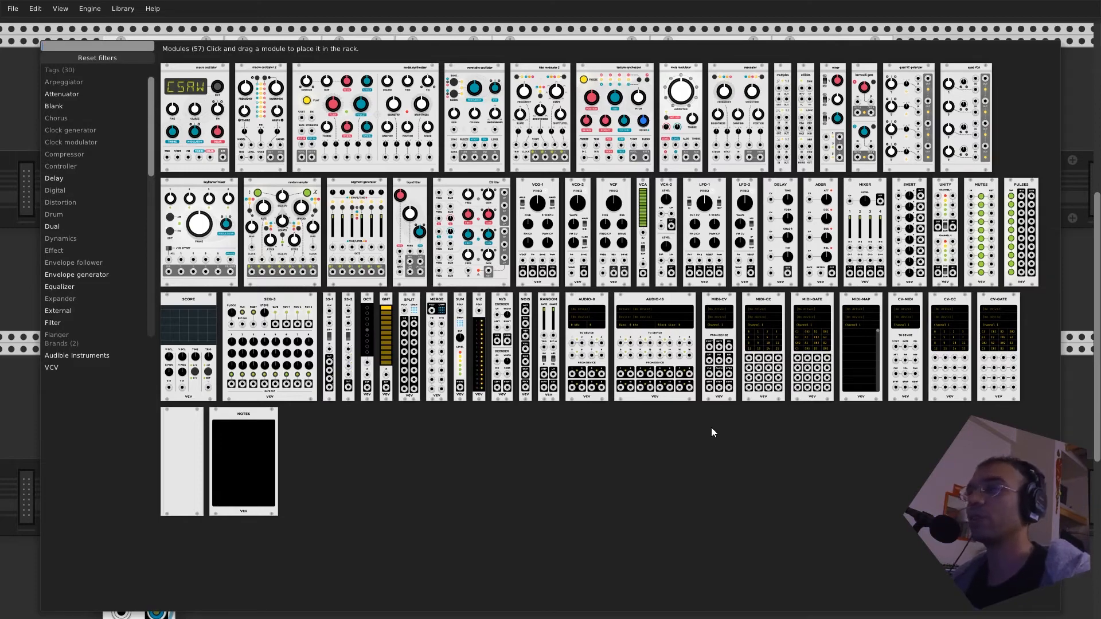
pyautogui.press('Escape')
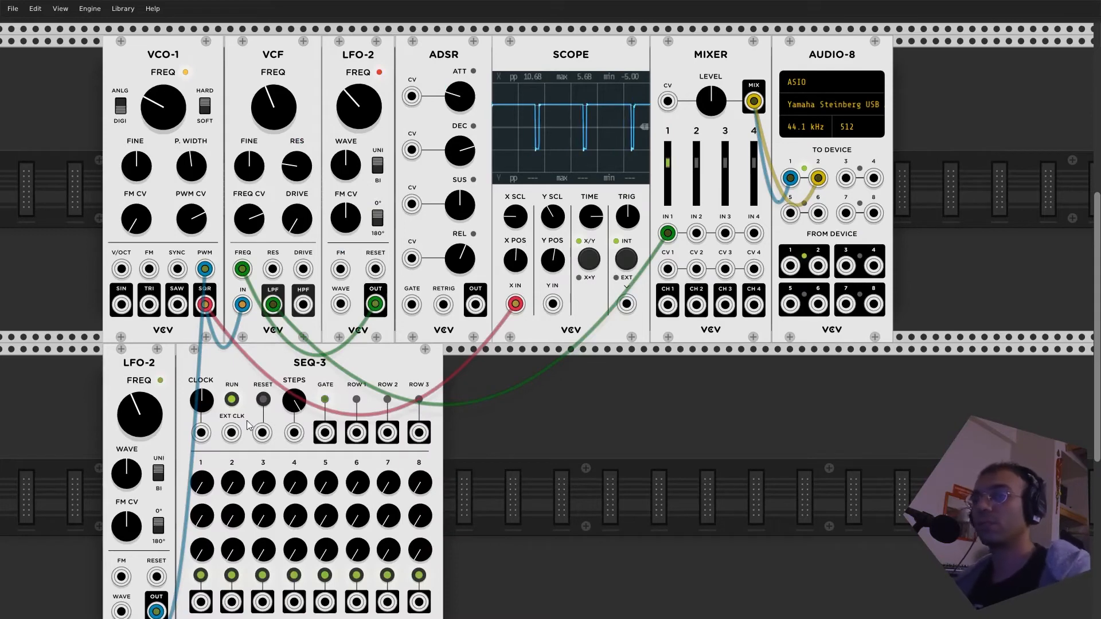
pyautogui.moveTo(258, 370); pyautogui.dragTo(623, 367)
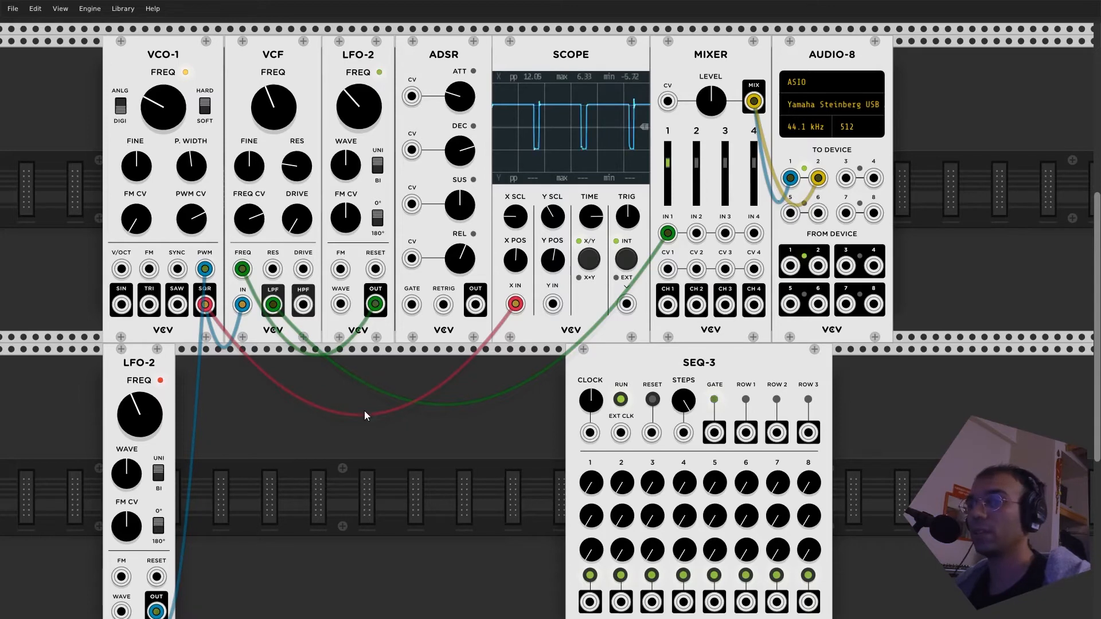
# - Search the module library for LFO and add an LFO-1 in the lower row between LFO-2 and SEQ-3
pyautogui.rightClick(319, 424)
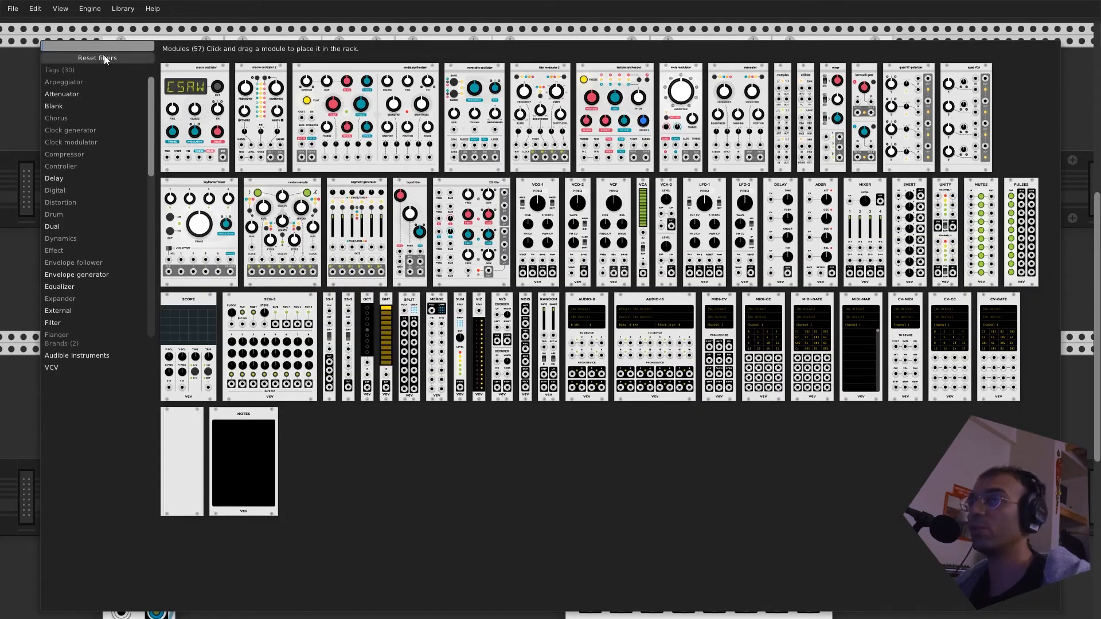
pyautogui.write('LFO')
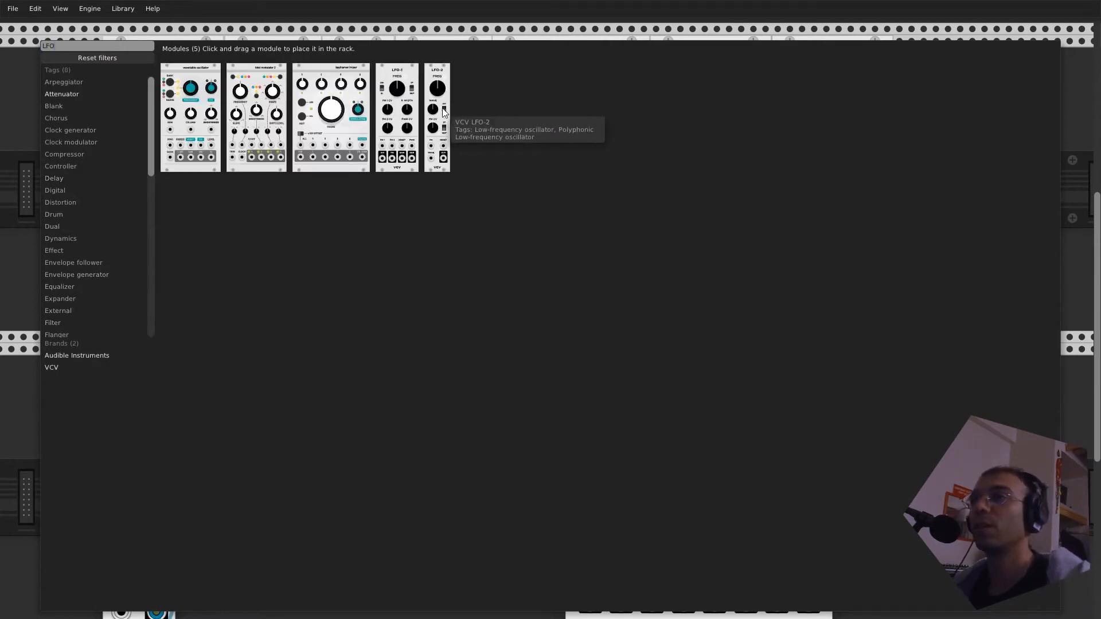
pyautogui.moveTo(407, 116); pyautogui.dragTo(435, 472)
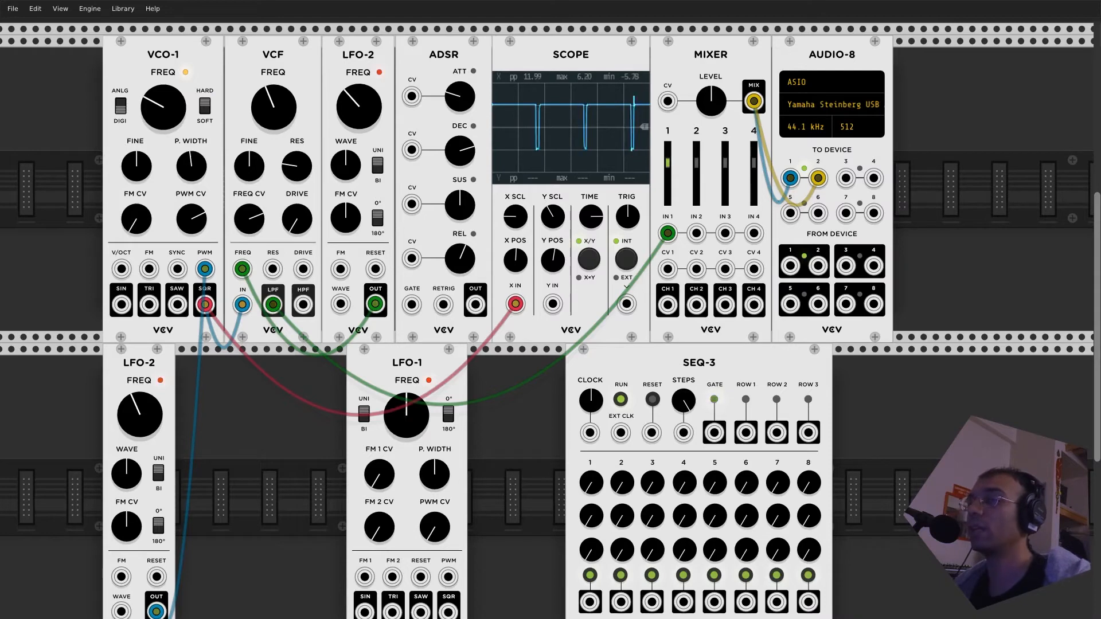
# - Patch LFO-1's SQR output to SEQ-3's CLOCK input, reduce the STEPS setting, and connect ROW 1 to VCO-1's V/OCT
pyautogui.moveTo(447, 612); pyautogui.dragTo(590, 434)
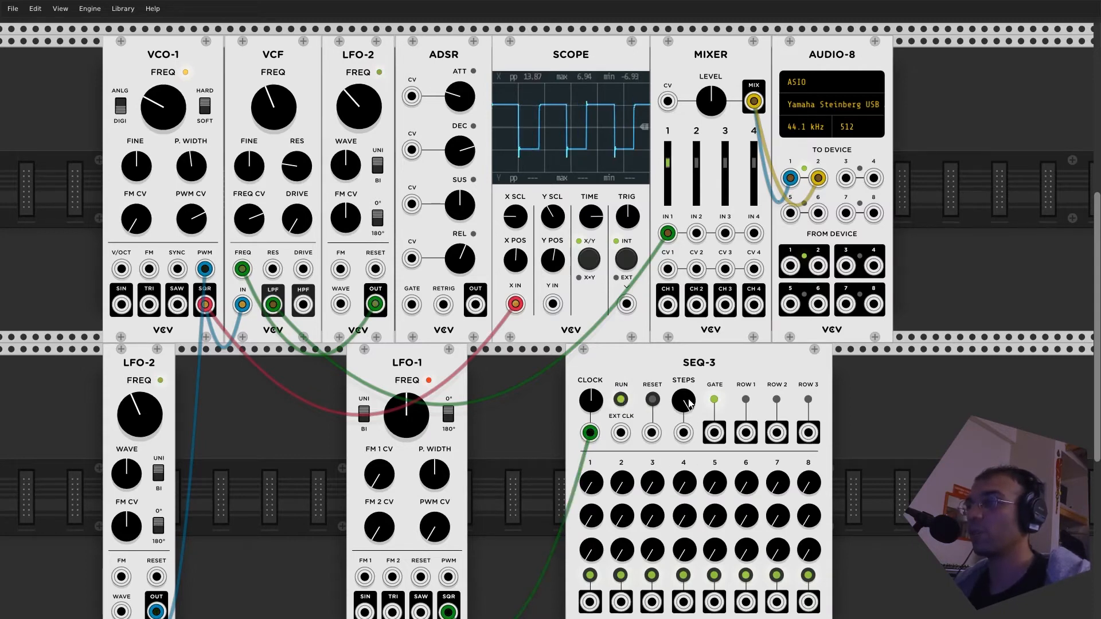
pyautogui.moveTo(688, 404); pyautogui.dragTo(688, 393)
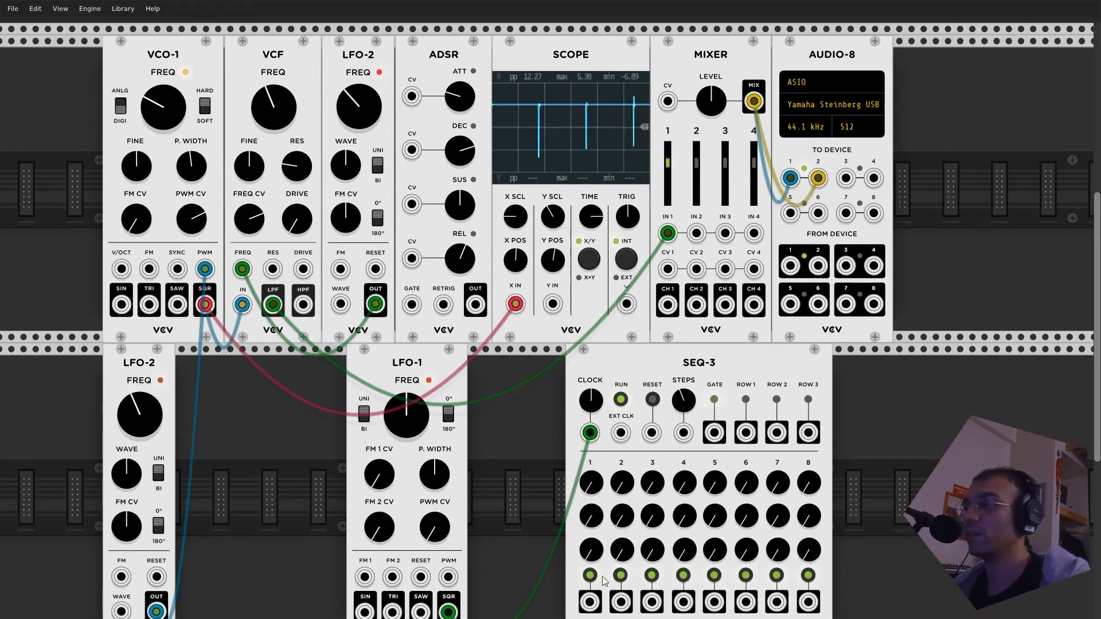
pyautogui.moveTo(746, 433); pyautogui.dragTo(121, 268)
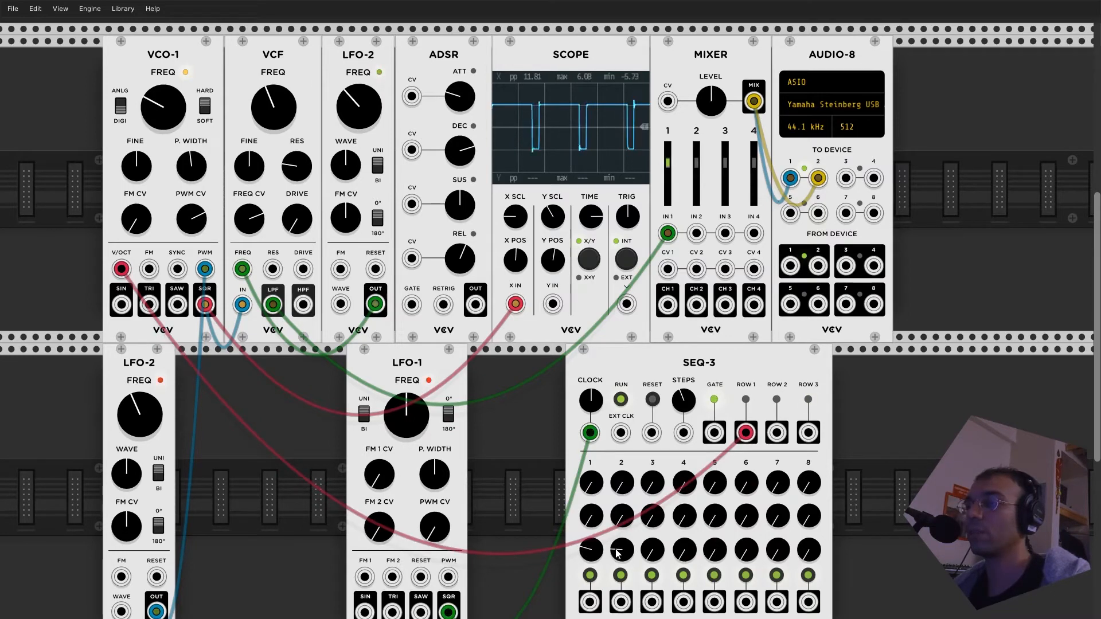
# - Raise SEQ-3's third-row values for steps 1 to 3 and adjust the first-row values of the opening steps
pyautogui.moveTo(656, 551); pyautogui.dragTo(655, 564)
pyautogui.moveTo(590, 485); pyautogui.dragTo(590, 470)
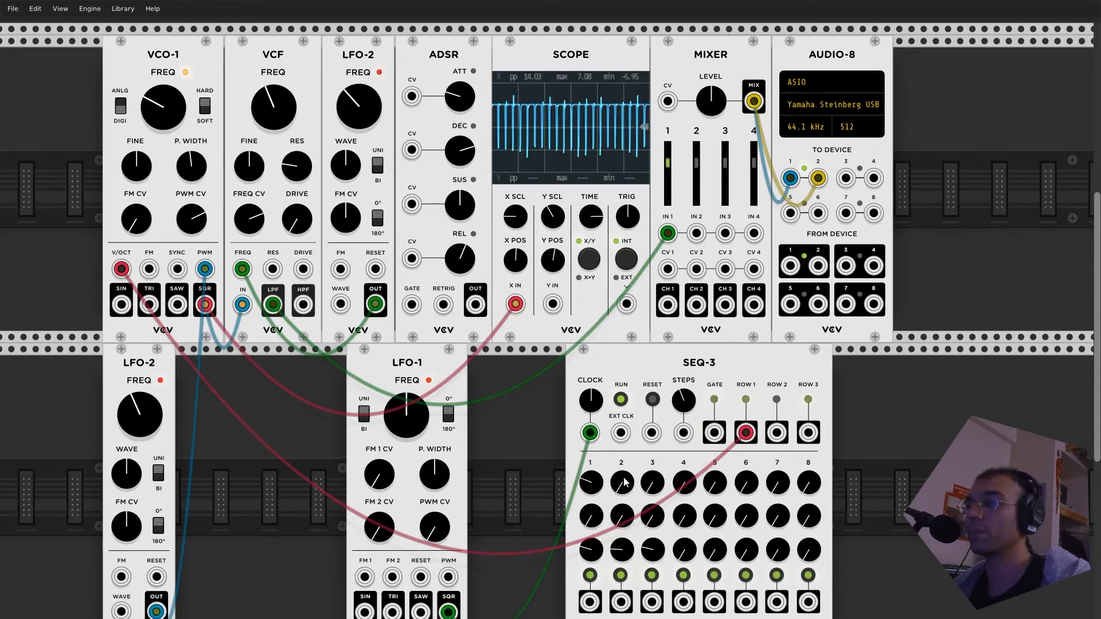
pyautogui.moveTo(594, 489); pyautogui.dragTo(655, 477)
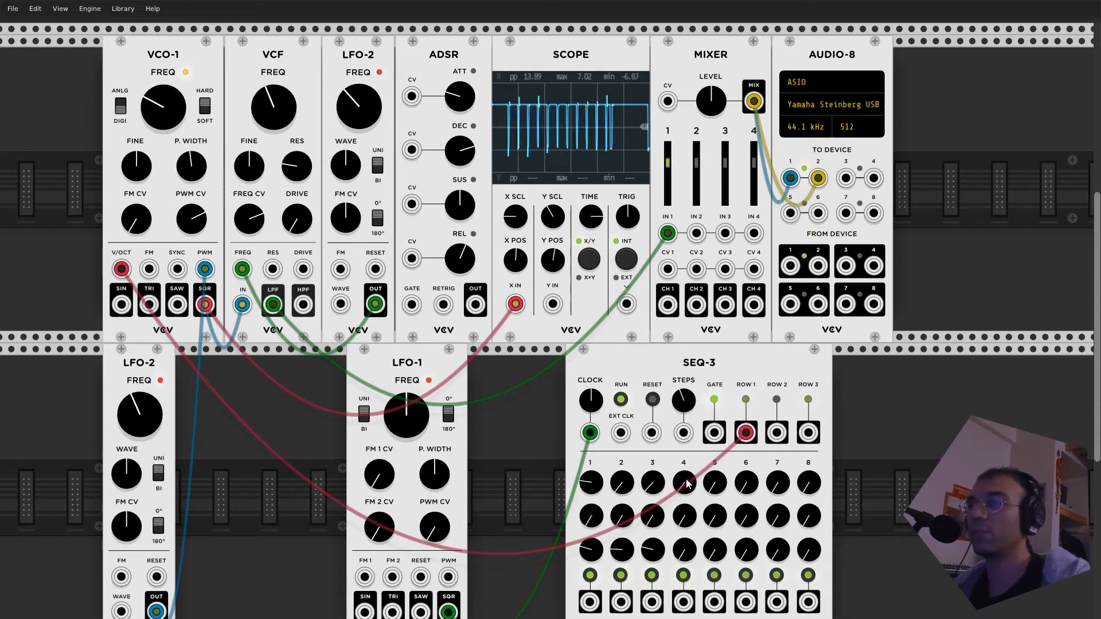
# - Raise the VCF's cutoff frequency and slow down the upper LFO-2
pyautogui.moveTo(355, 104)
pyautogui.mouseDown()
pyautogui.moveTo(356, 94)
pyautogui.moveTo(355, 104)
pyautogui.mouseUp()
pyautogui.moveTo(276, 102); pyautogui.dragTo(277, 83)
pyautogui.moveTo(358, 104); pyautogui.dragTo(358, 116)
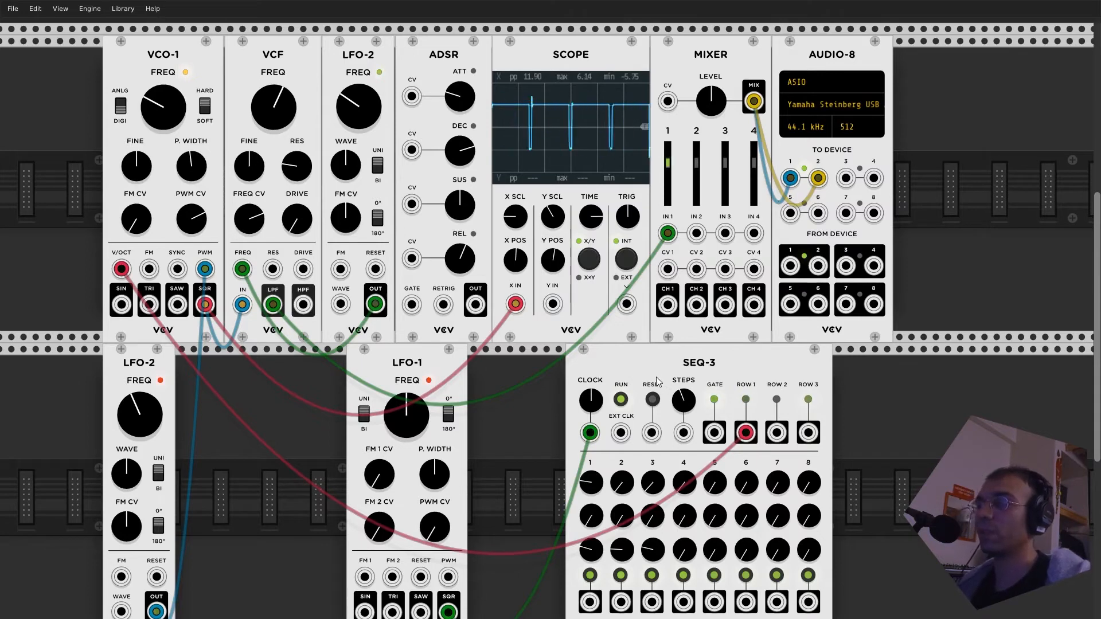
pyautogui.rightClick(633, 359)
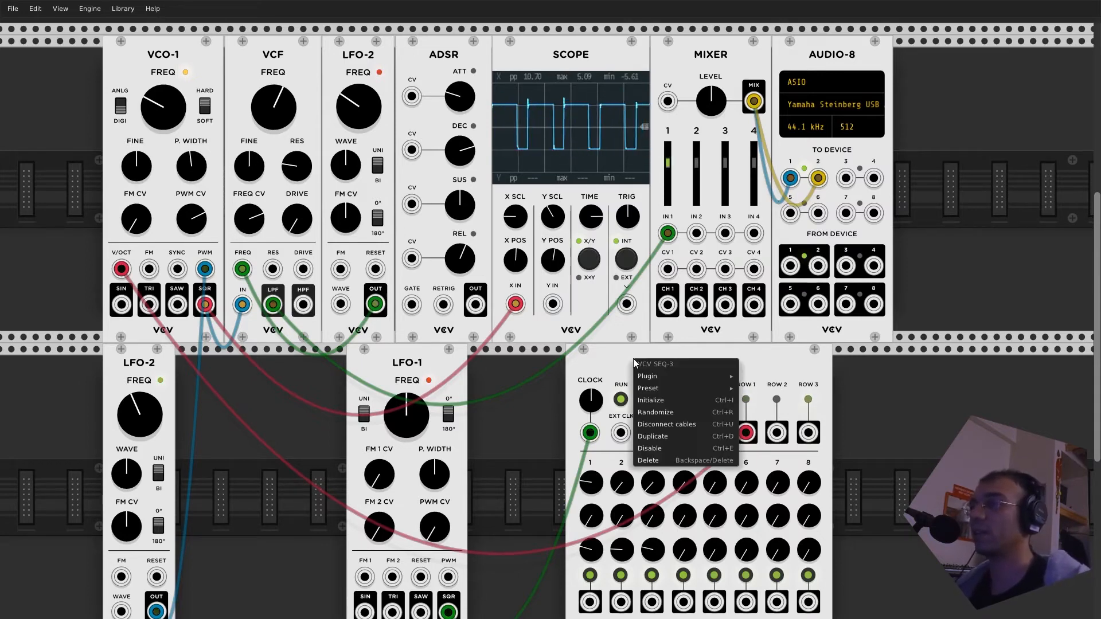
pyautogui.moveTo(651, 392)
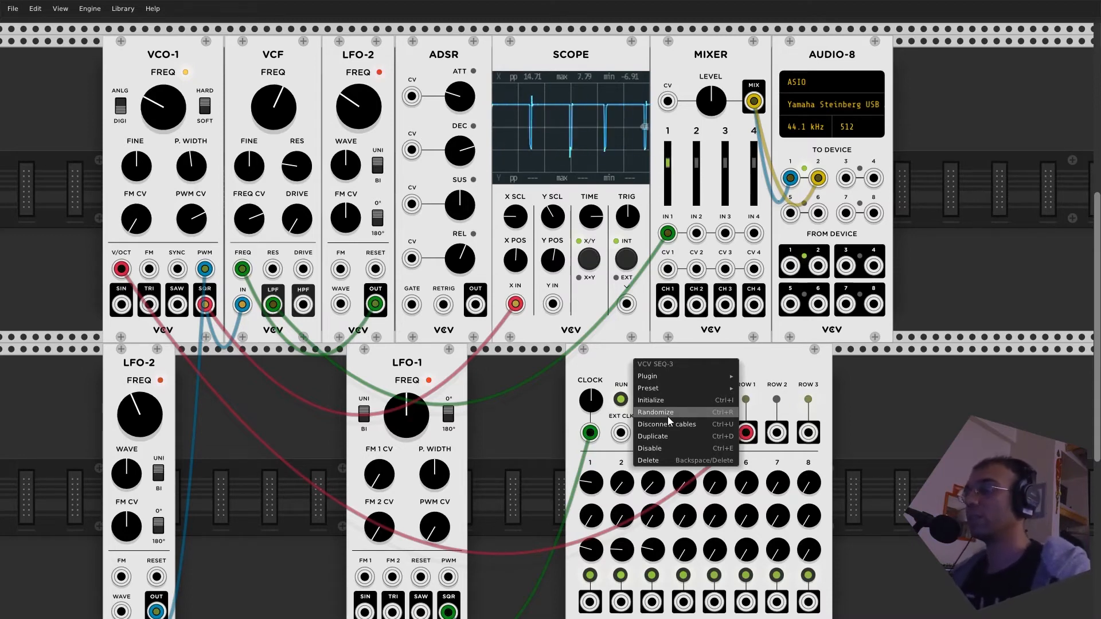
pyautogui.click(768, 367)
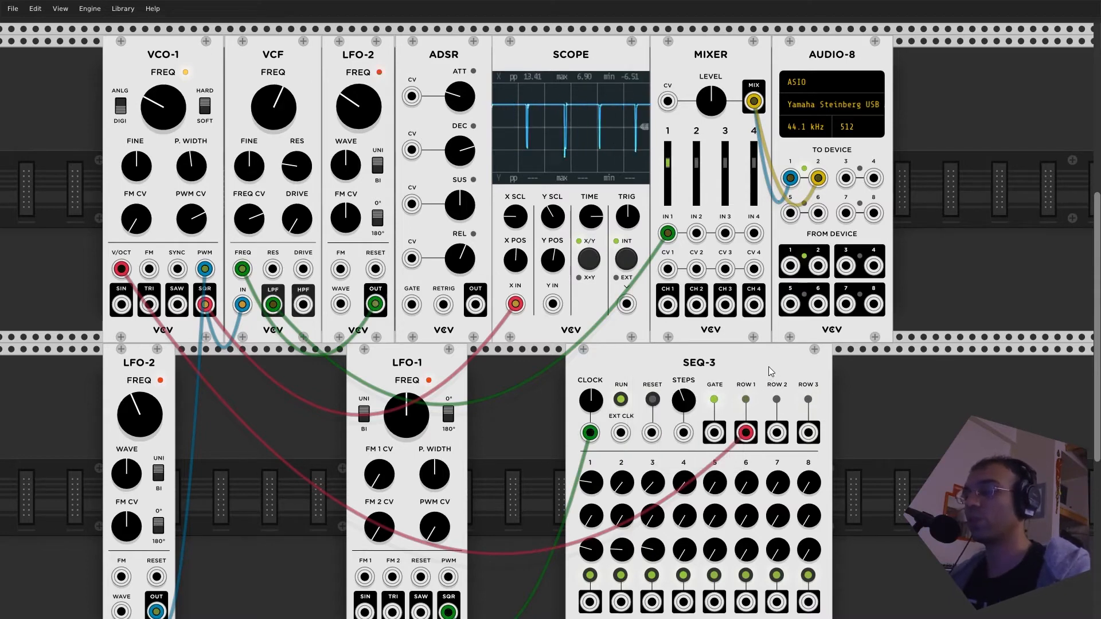
# - Randomize the settings of SEQ-3, both LFO-2 modules, VCO-1, the VCF and LFO-1
pyautogui.hotkey('ctrl', 'r')
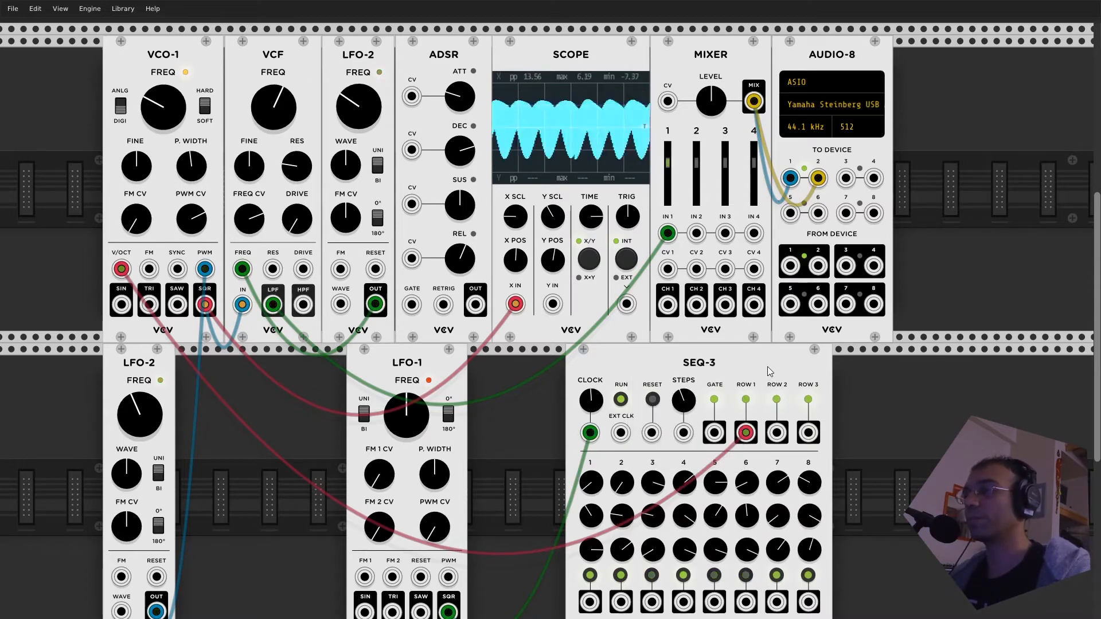
pyautogui.hotkey('ctrl', 'r')
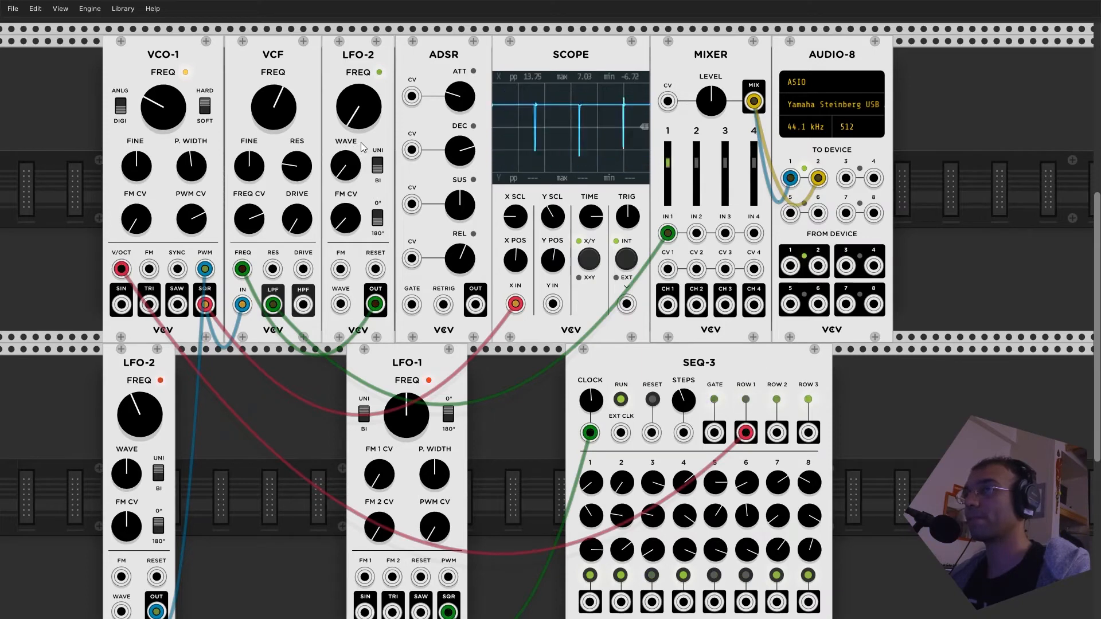
pyautogui.hotkey('ctrl', 'r')
pyautogui.hotkey('ctrl', 'r')
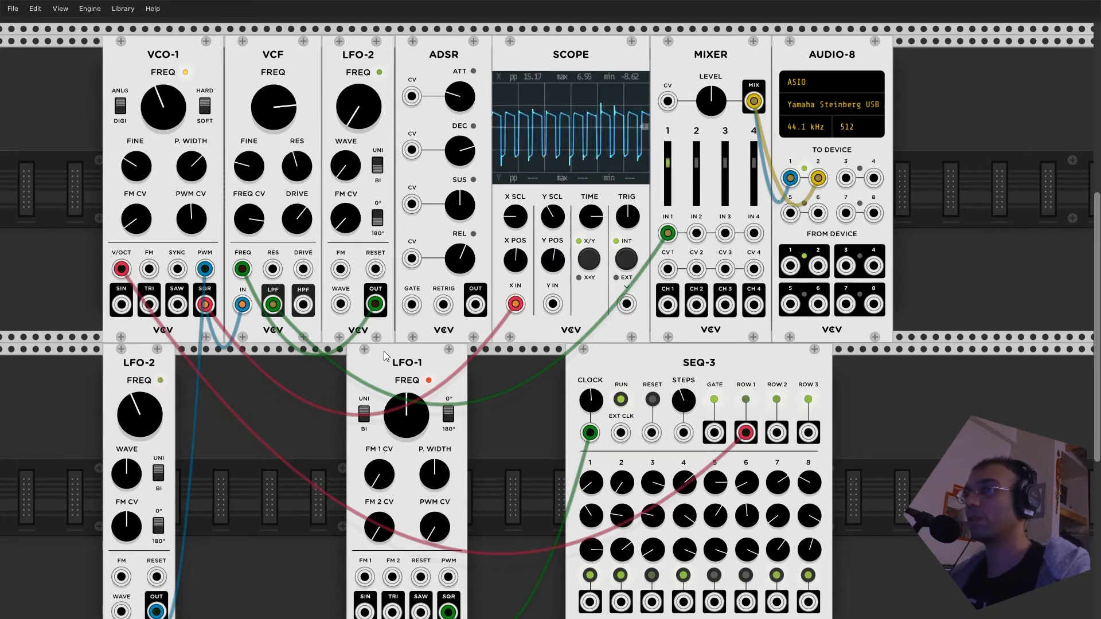
pyautogui.hotkey('ctrl', 'r')
pyautogui.hotkey('ctrl', 'r')
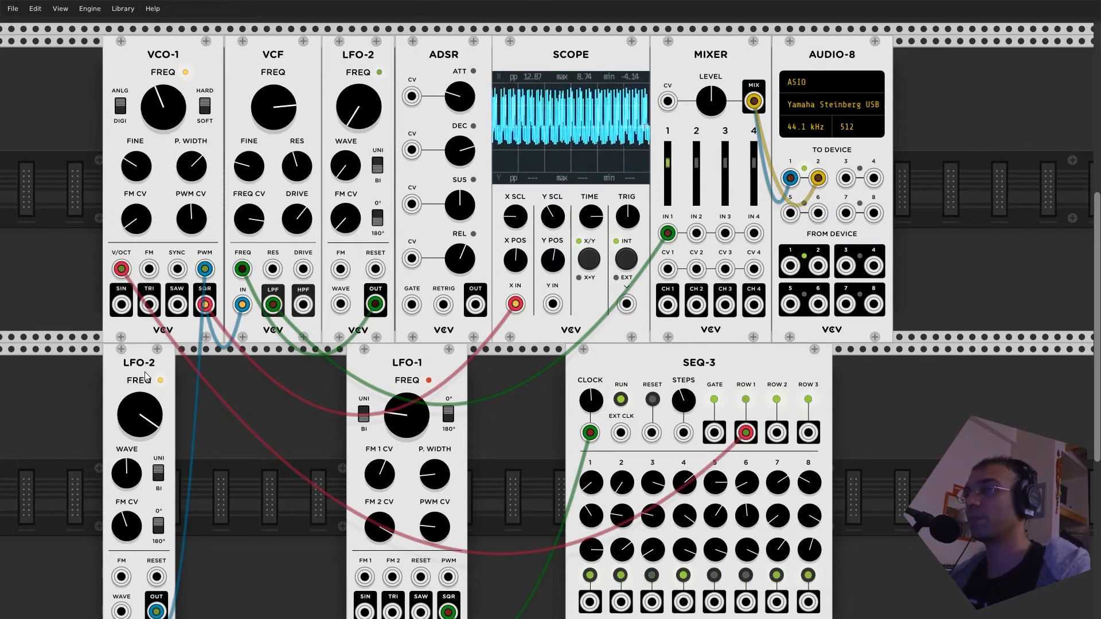
pyautogui.hotkey('ctrl', 'r')
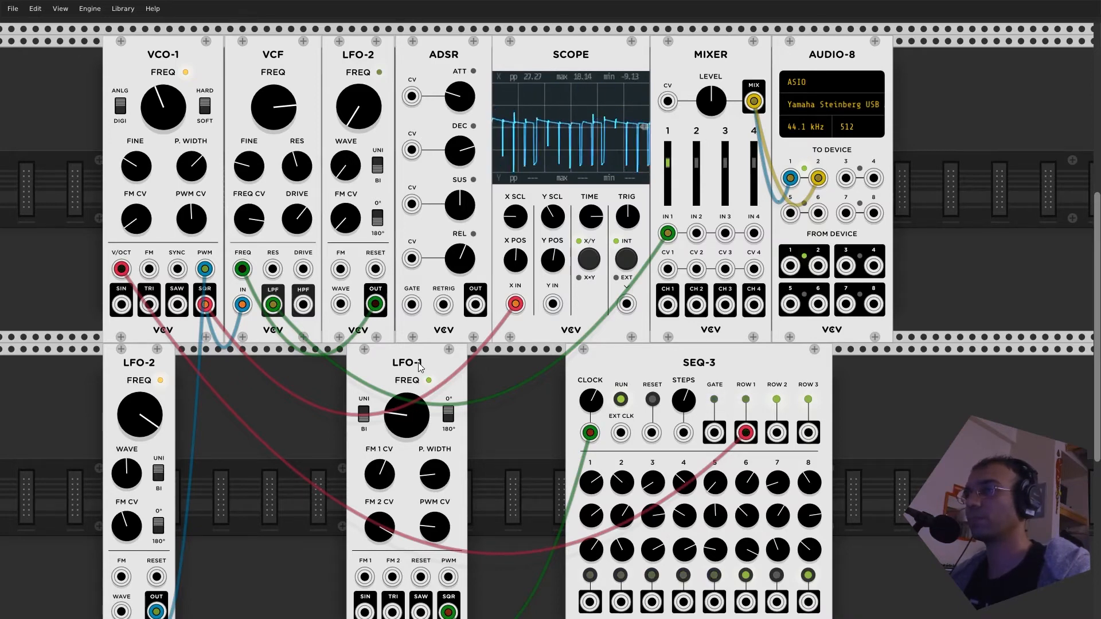
# - Move LFO-1 against the lower LFO-2, search the module library for delay, and place a Delay between LFO-1 and SEQ-3
pyautogui.moveTo(419, 367); pyautogui.dragTo(231, 361)
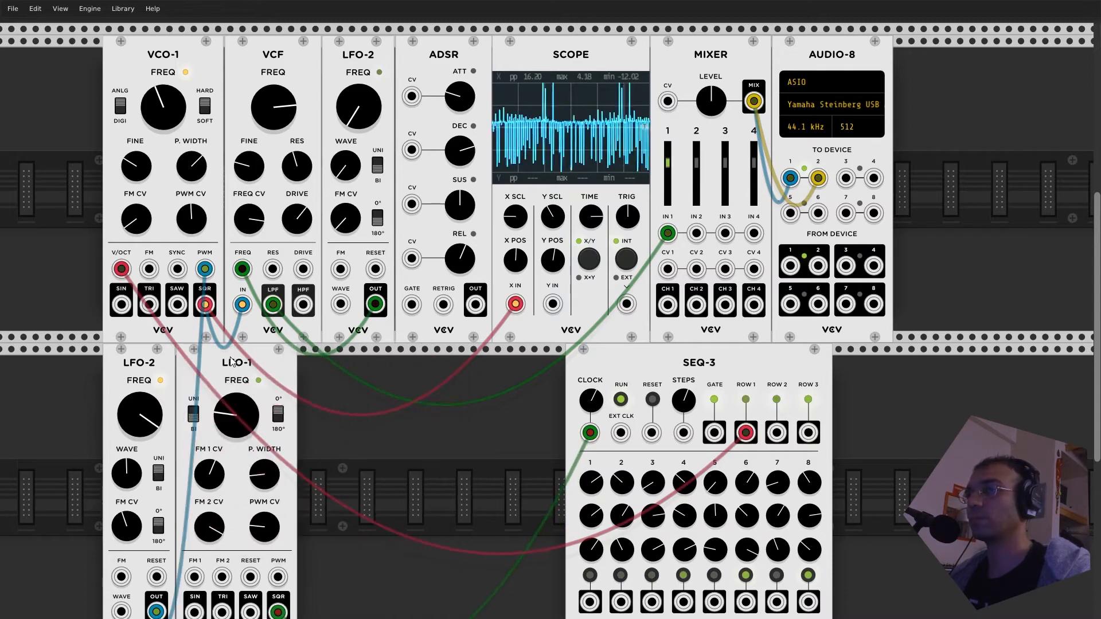
pyautogui.rightClick(373, 404)
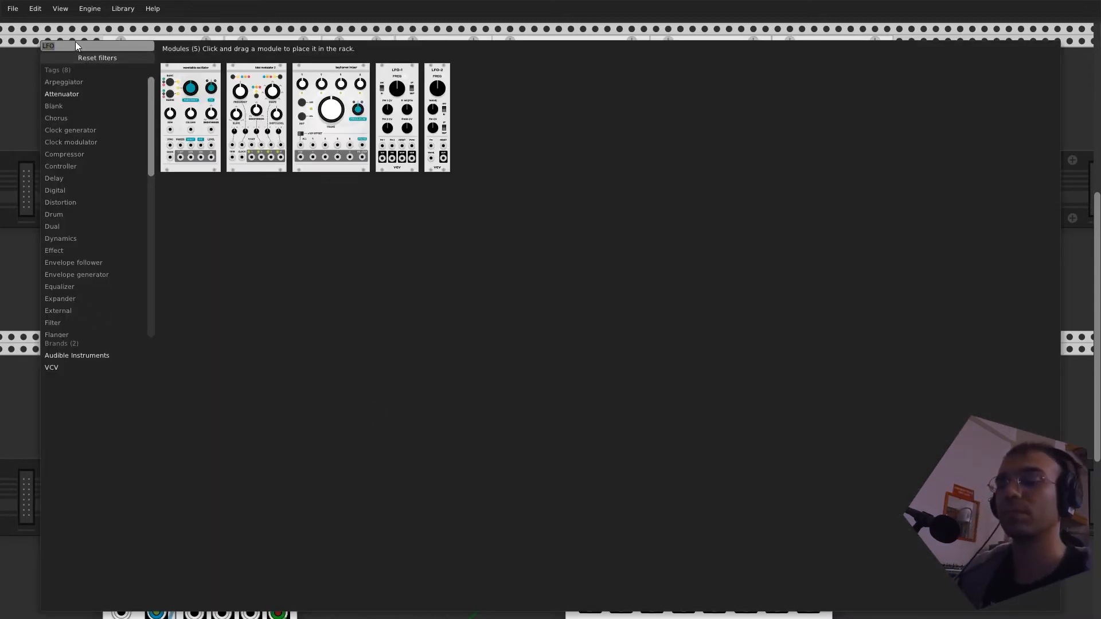
pyautogui.write('delay')
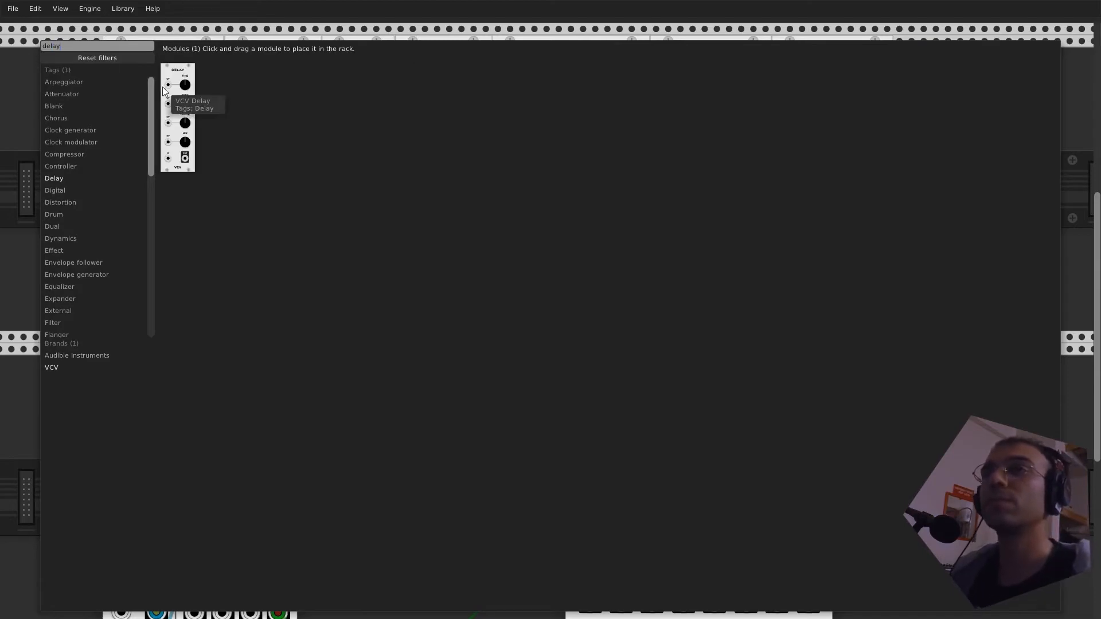
pyautogui.click(178, 106)
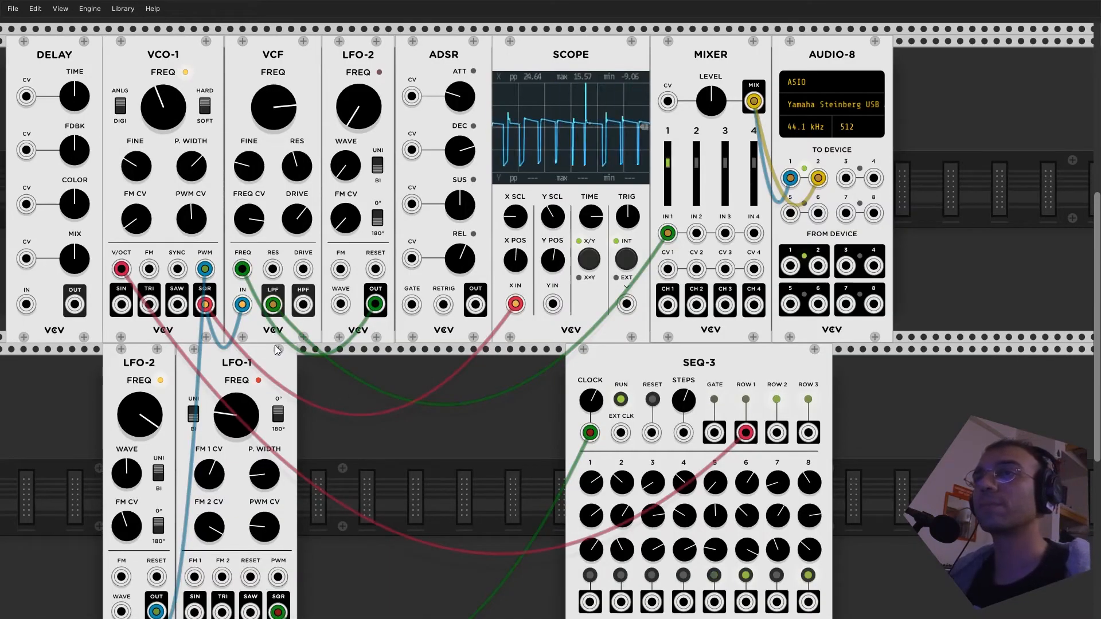
pyautogui.moveTo(69, 62); pyautogui.dragTo(425, 369)
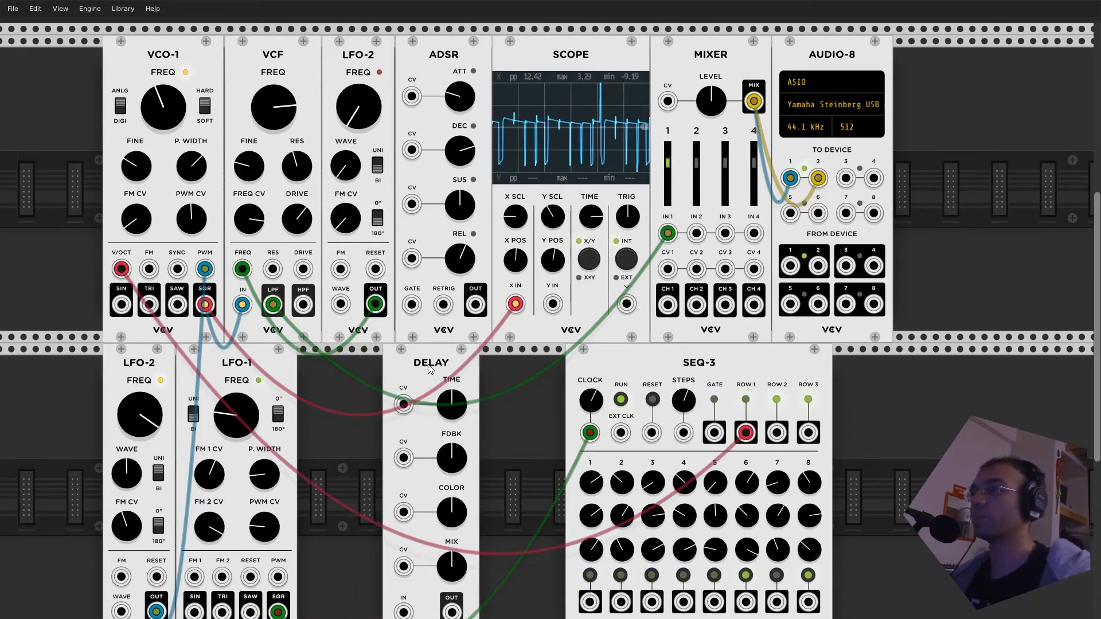
# - Reroute the VCF's LPF cable from the mixer to Delay's IN, and patch Delay's OUT to the mixer's IN 1
pyautogui.moveTo(667, 232)
pyautogui.mouseDown()
pyautogui.moveTo(637, 333)
pyautogui.moveTo(572, 425)
pyautogui.moveTo(396, 447)
pyautogui.moveTo(447, 436)
pyautogui.moveTo(436, 437)
pyautogui.mouseUp()
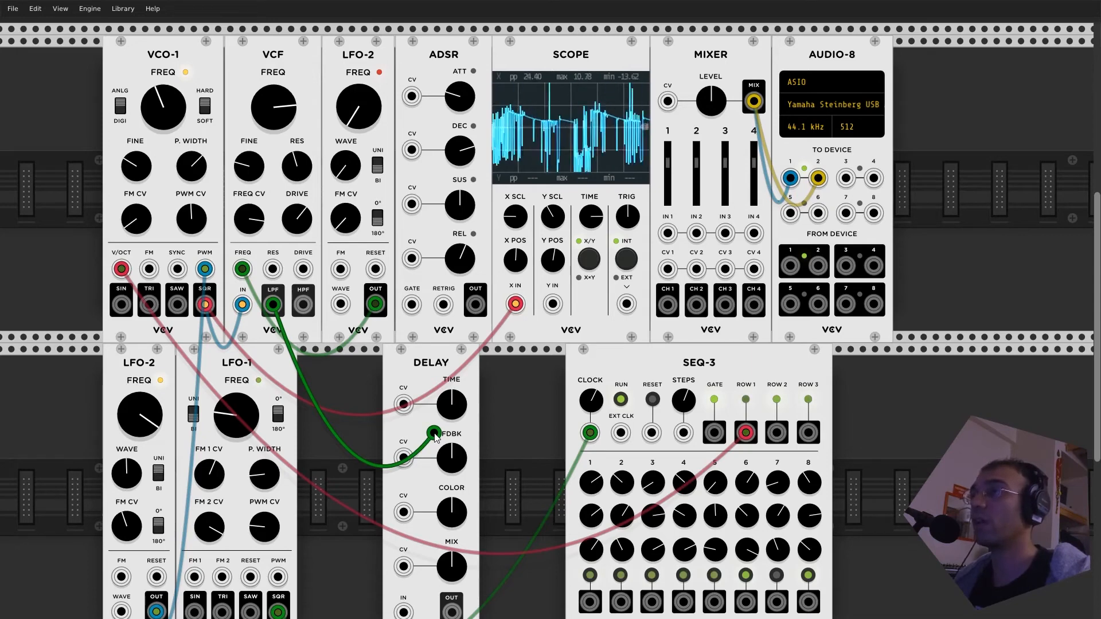
pyautogui.moveTo(436, 437)
pyautogui.mouseDown()
pyautogui.moveTo(427, 450)
pyautogui.moveTo(406, 410)
pyautogui.moveTo(404, 609)
pyautogui.moveTo(579, 427)
pyautogui.moveTo(631, 424)
pyautogui.moveTo(685, 272)
pyautogui.moveTo(668, 233)
pyautogui.mouseUp()
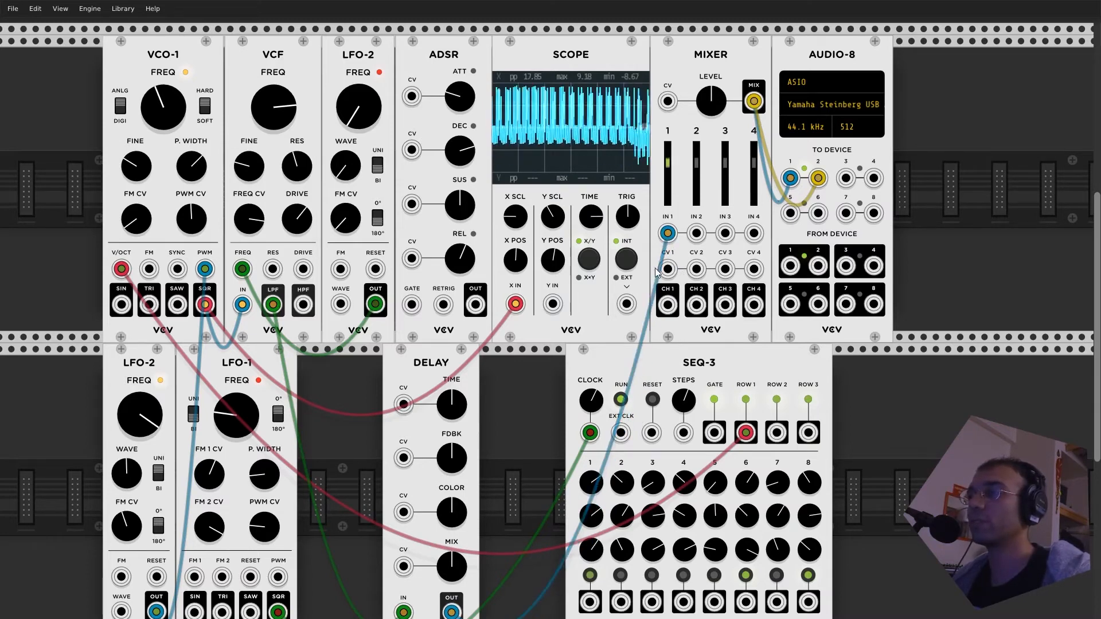
# - Shape the echo by adjusting Delay's TIME and raising its FDBK, COLOR and MIX settings
pyautogui.scroll(-1, 550, 318)
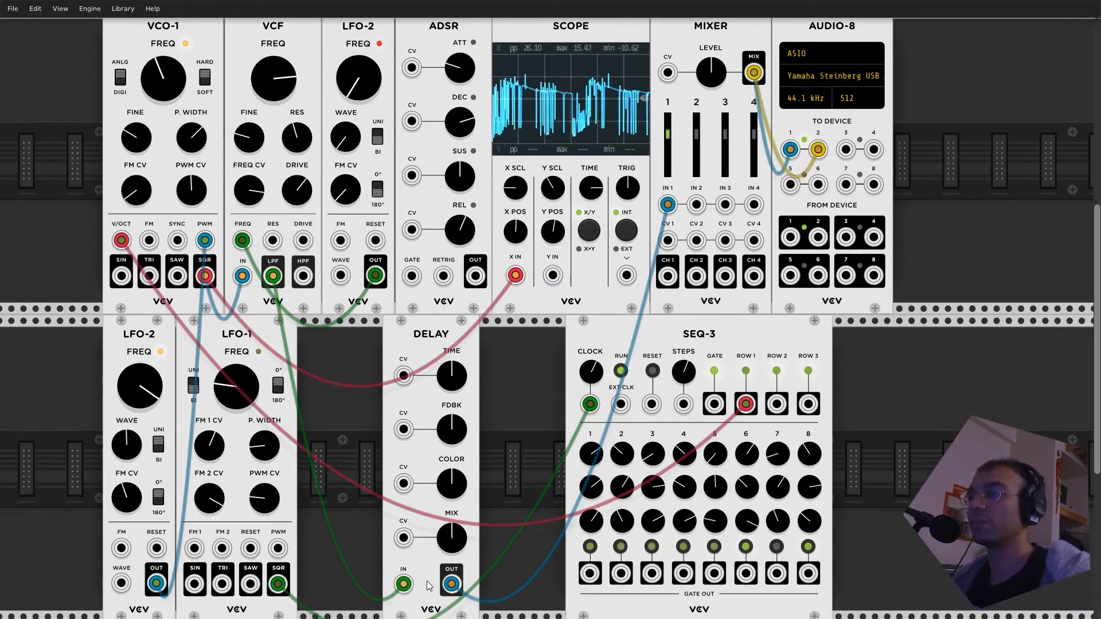
pyautogui.moveTo(452, 376); pyautogui.dragTo(458, 488)
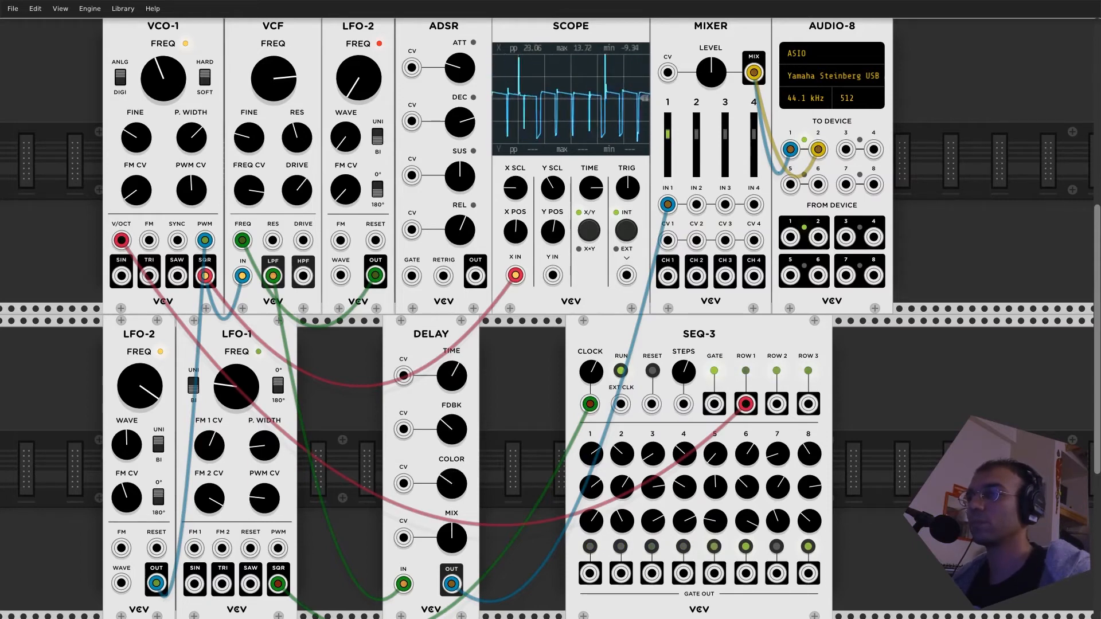
pyautogui.moveTo(453, 537); pyautogui.dragTo(453, 493)
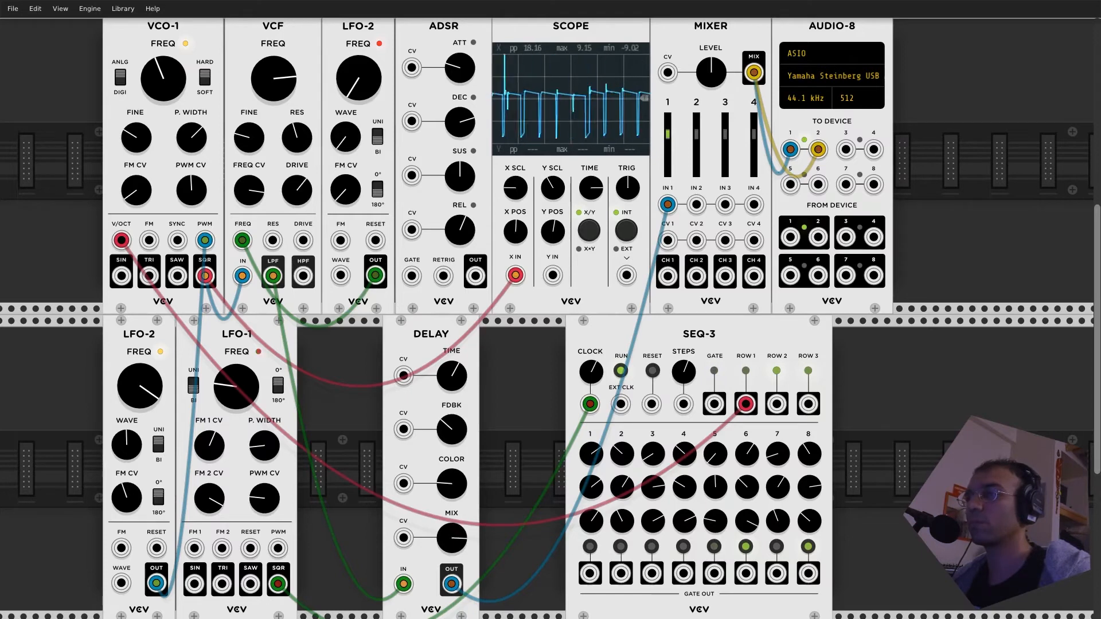
pyautogui.moveTo(455, 373); pyautogui.dragTo(455, 409)
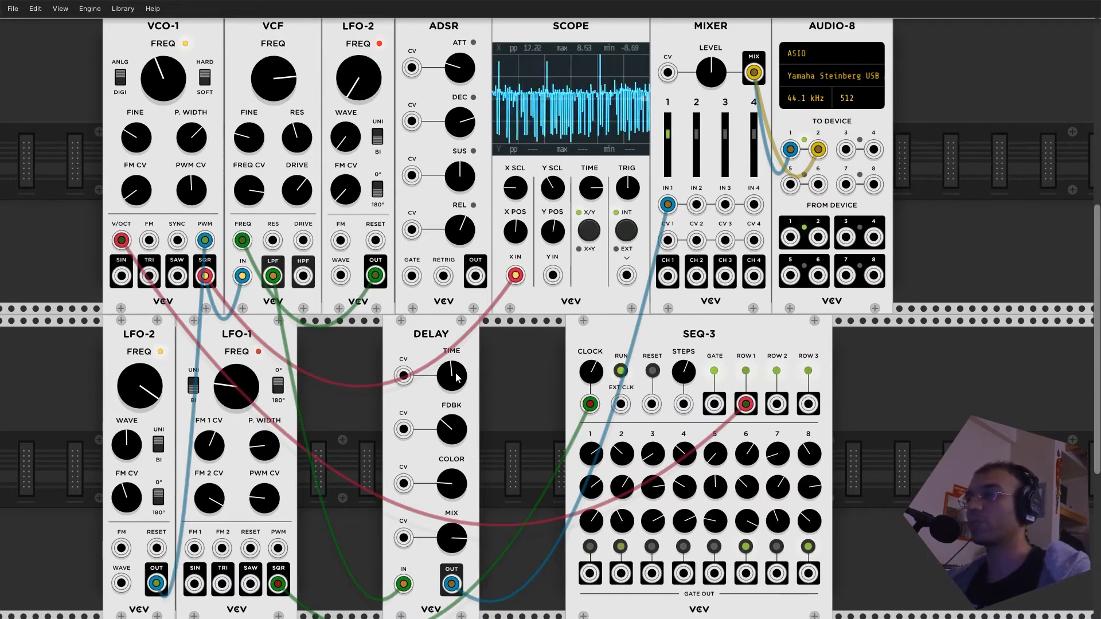
pyautogui.moveTo(457, 377); pyautogui.dragTo(450, 422)
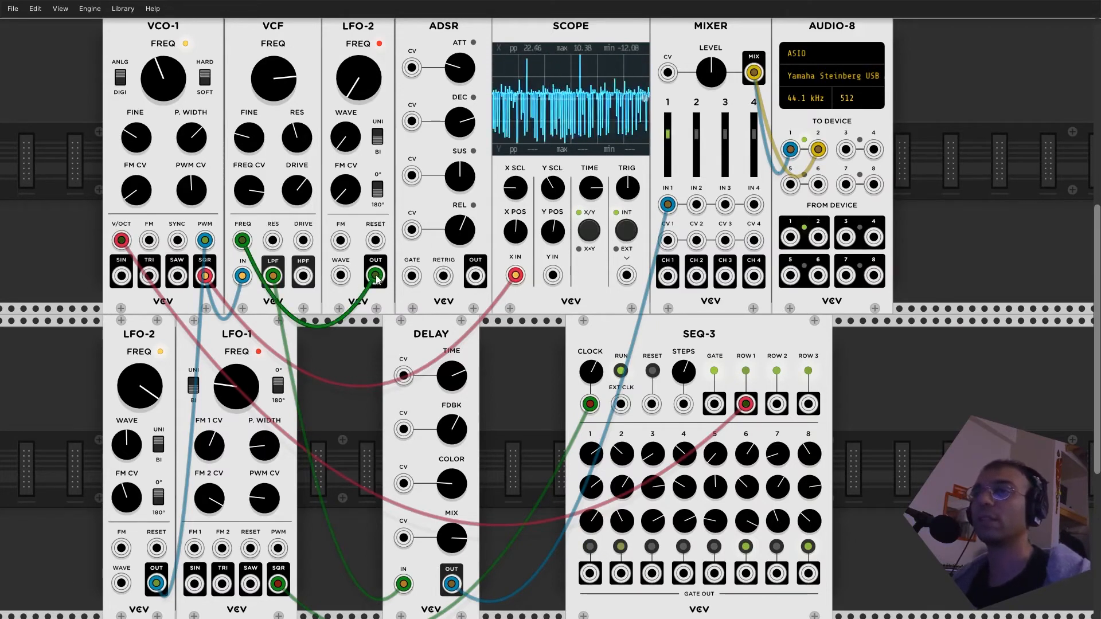
# - Patch the upper LFO-2's OUT to Delay's TIME CV and the lower LFO-2's OUT to Delay's FDBK CV
pyautogui.moveTo(377, 275); pyautogui.dragTo(403, 376)
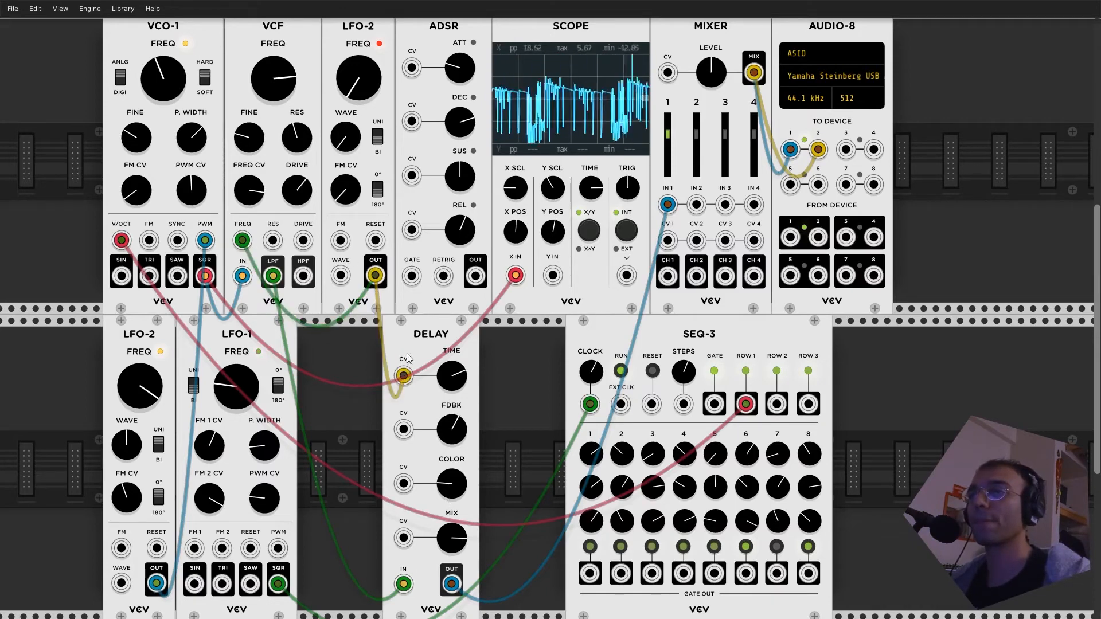
pyautogui.moveTo(156, 583); pyautogui.dragTo(403, 429)
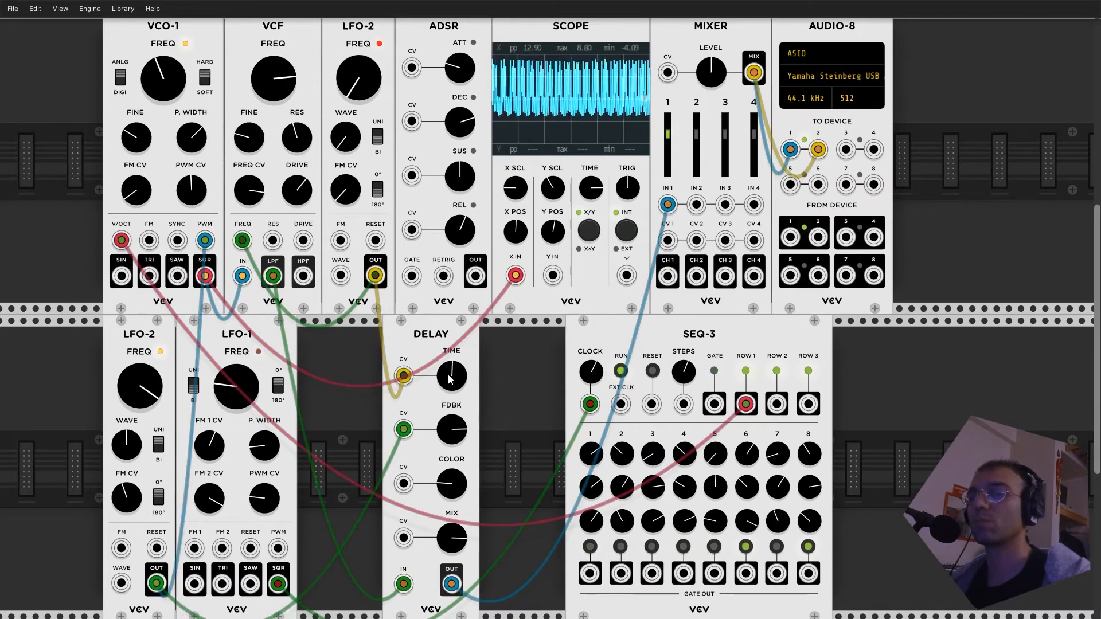
# - Randomize the settings of VCO-1, the VCF and SEQ-3, and adjust the VCF's cutoff frequency
pyautogui.hotkey('ctrl', 'r')
pyautogui.moveTo(300, 57); pyautogui.dragTo(300, 81)
pyautogui.hotkey('ctrl', 'r')
pyautogui.hotkey('ctrl', 'r')
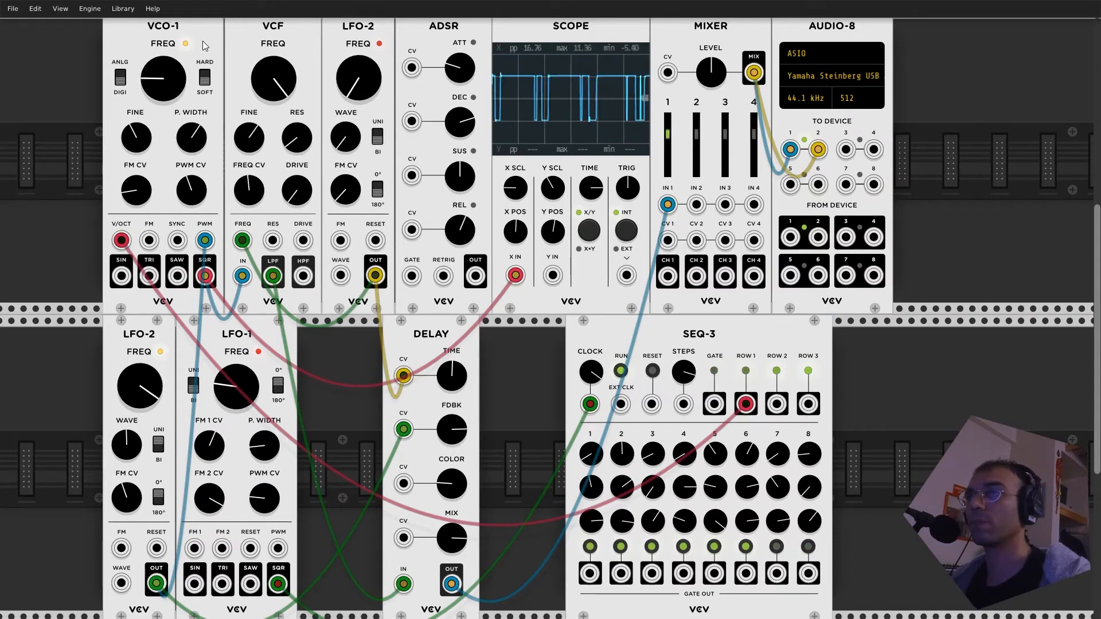
# - Randomize the lower LFO-2 and LFO-1 repeatedly to try different modulation and clock settings
pyautogui.hotkey('ctrl', 'r')
pyautogui.hotkey('ctrl', 'r')
pyautogui.hotkey('ctrl', 'r')
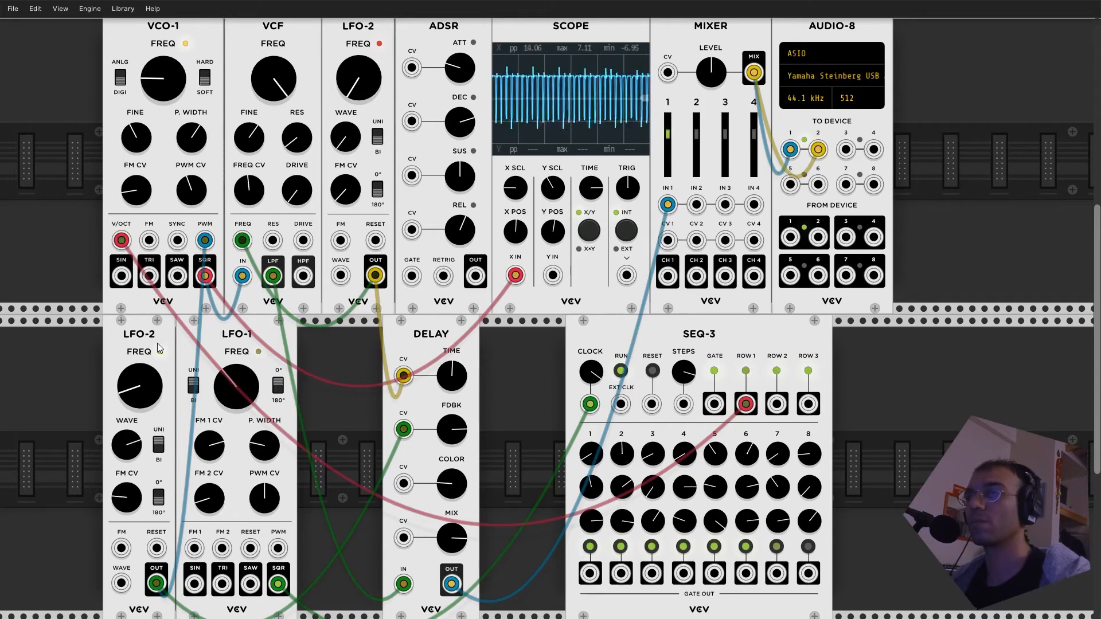
pyautogui.hotkey('ctrl', 'r')
pyautogui.hotkey('ctrl', 'r')
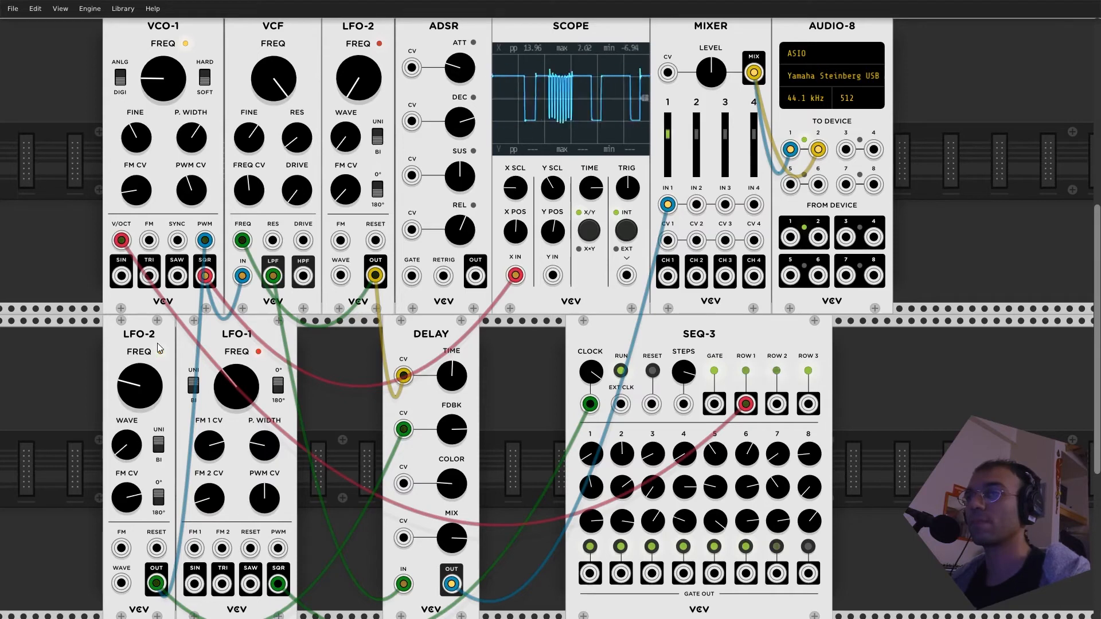
pyautogui.hotkey('ctrl', 'r')
pyautogui.hotkey('ctrl', 'r')
pyautogui.hotkey('ctrl', 'r')
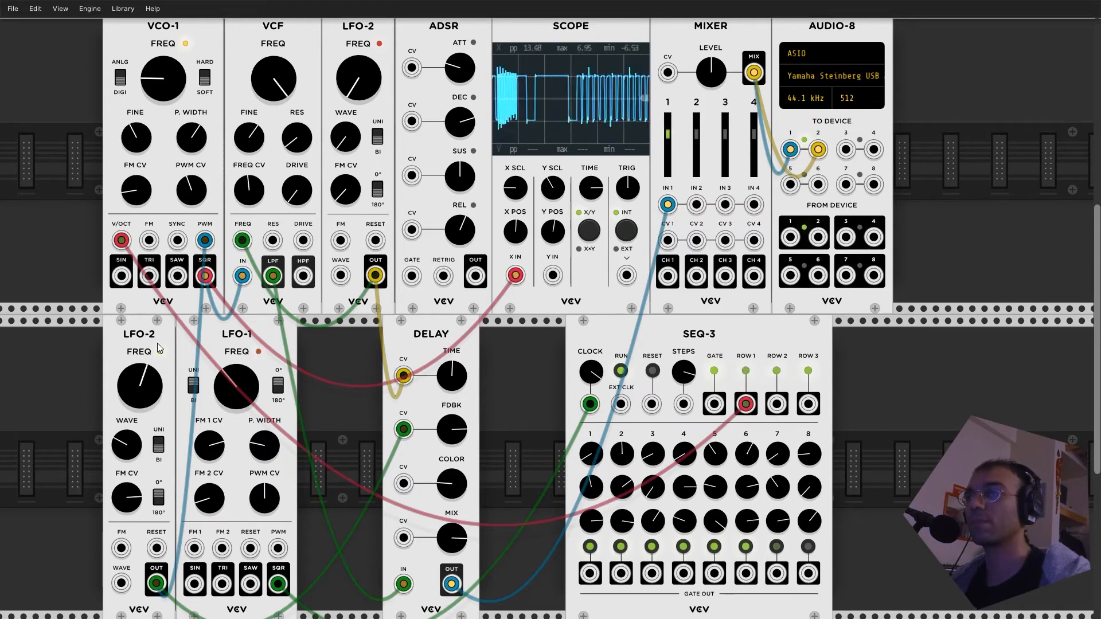
pyautogui.hotkey('ctrl', 'r')
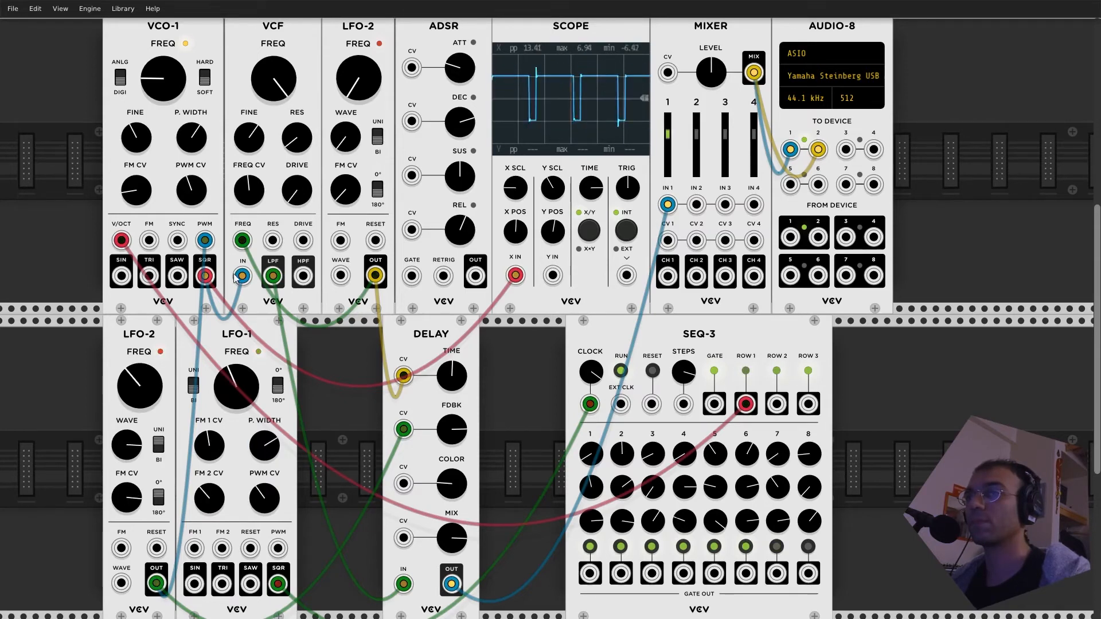
# - Randomize the VCF and the upper LFO-2 repeatedly, along with VCO-1 and the Delay
pyautogui.hotkey('ctrl', 'r')
pyautogui.hotkey('ctrl', 'r')
pyautogui.hotkey('ctrl', 'r')
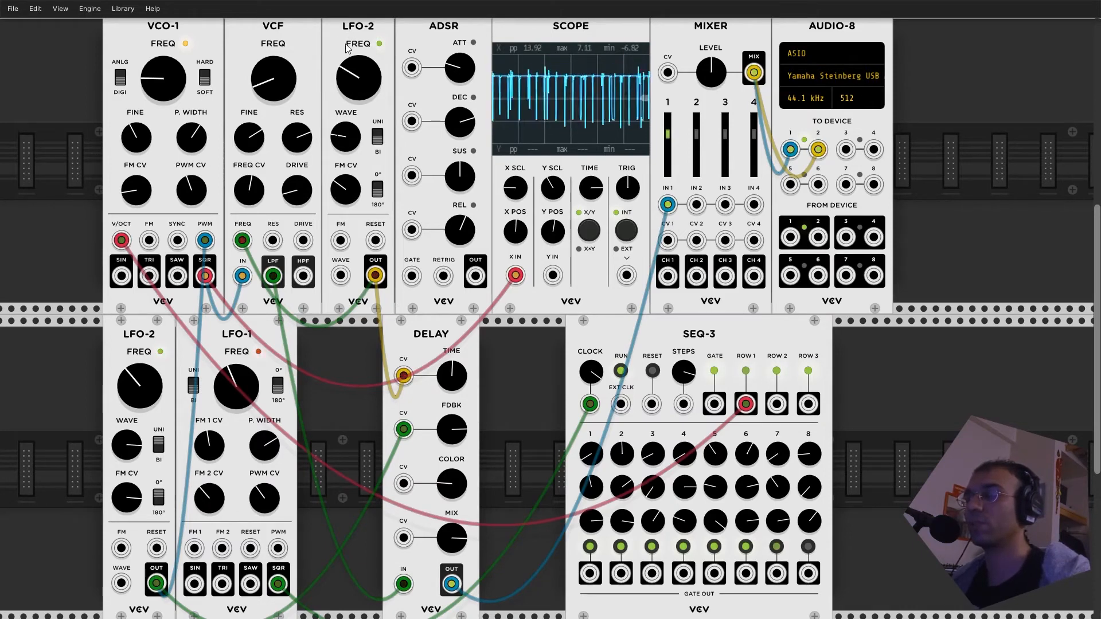
pyautogui.hotkey('ctrl', 'r')
pyautogui.hotkey('ctrl', 'r')
pyautogui.hotkey('ctrl', 'r')
# - Randomize the lower LFO-2, LFO-1 and SEQ-3 again
pyautogui.hotkey('ctrl', 'r')
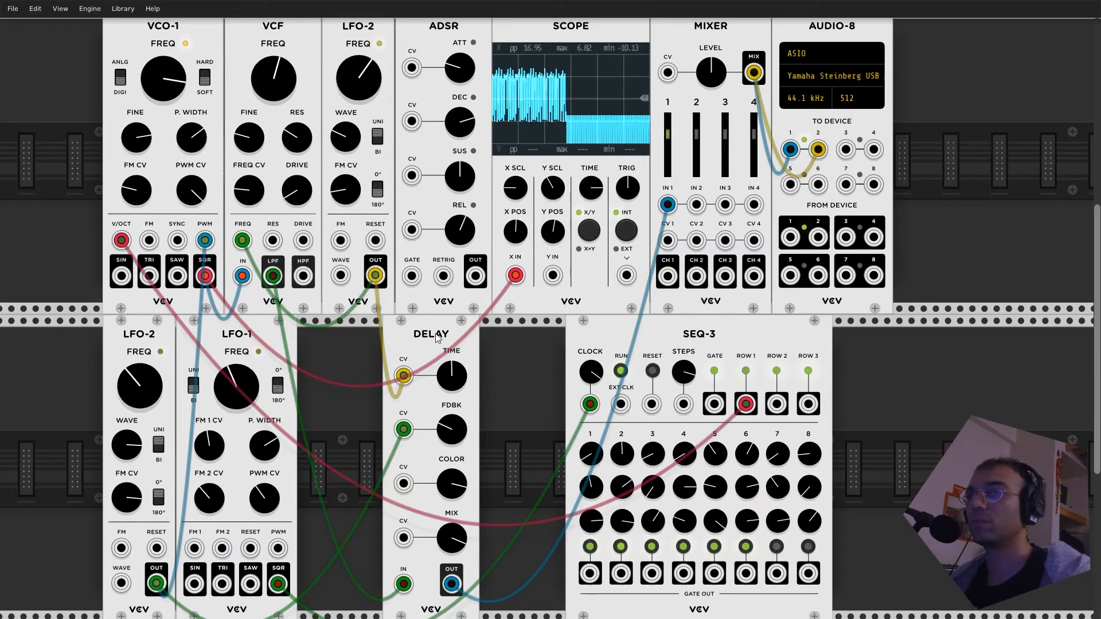
pyautogui.hotkey('ctrl', 'r')
pyautogui.hotkey('ctrl', 'r')
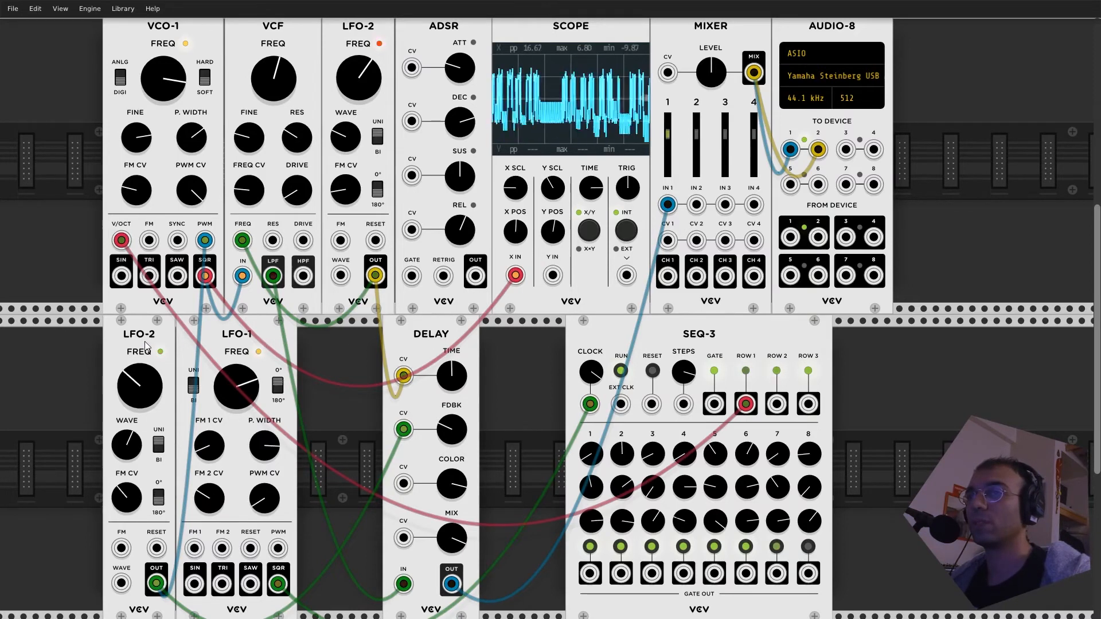
# - Change Delay's TIME, and randomize the Delay and the SEQ-3 step values
pyautogui.hotkey('ctrl', 'r')
pyautogui.hotkey('ctrl', 'r')
pyautogui.hotkey('ctrl', 'r')
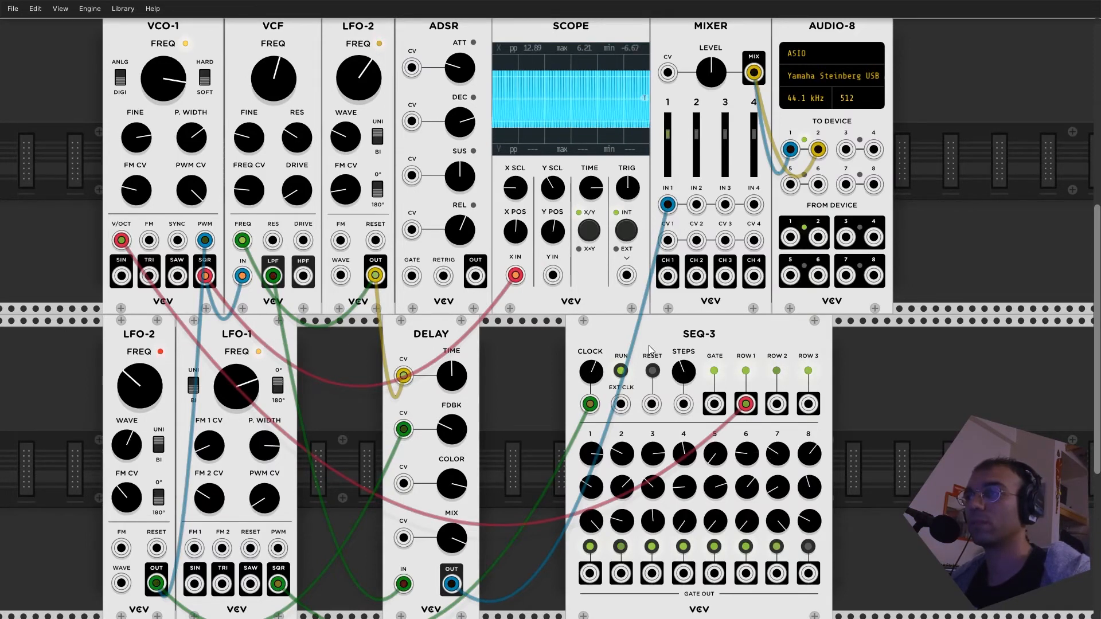
pyautogui.moveTo(456, 376); pyautogui.dragTo(457, 289)
pyautogui.hotkey('ctrl', 'r')
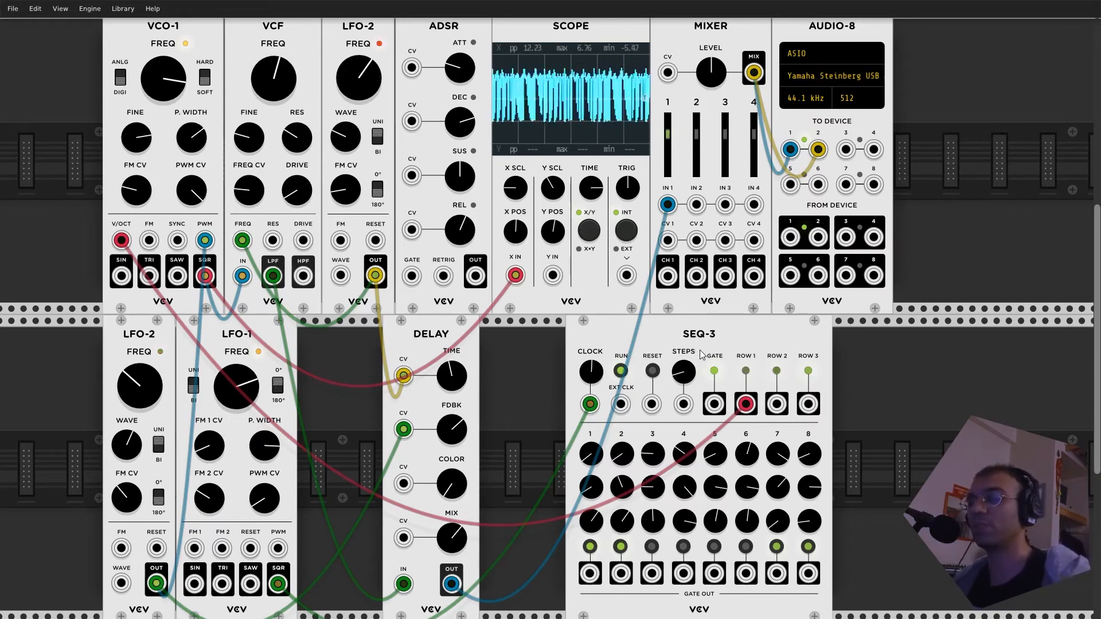
pyautogui.hotkey('ctrl', 'r')
pyautogui.hotkey('ctrl', 'r')
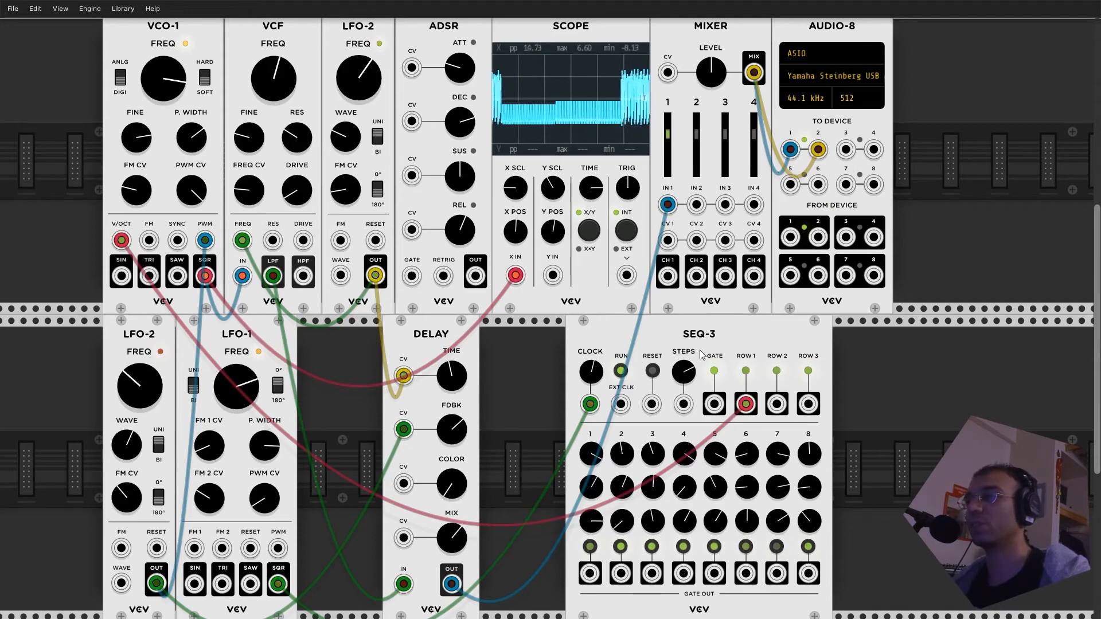
# - Lower VCO-1's frequency, fine-adjust the VCF's cutoff, and speed up the upper LFO-2
pyautogui.moveTo(169, 80); pyautogui.dragTo(169, 269)
pyautogui.moveTo(274, 80)
pyautogui.mouseDown()
pyautogui.moveTo(274, 195)
pyautogui.moveTo(274, 71)
pyautogui.mouseUp()
pyautogui.moveTo(358, 78); pyautogui.dragTo(359, 48)
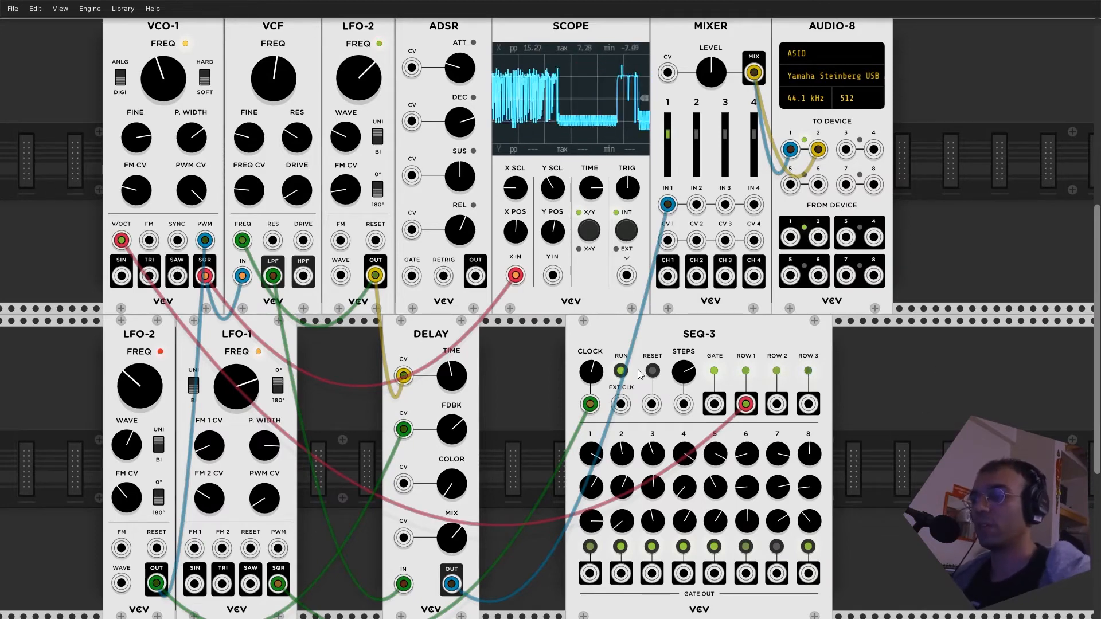
# - Delete SEQ-3, Delay, LFO-1 and ADSR from the rack
pyautogui.press('Delete')
pyautogui.press('Delete')
pyautogui.press('Delete')
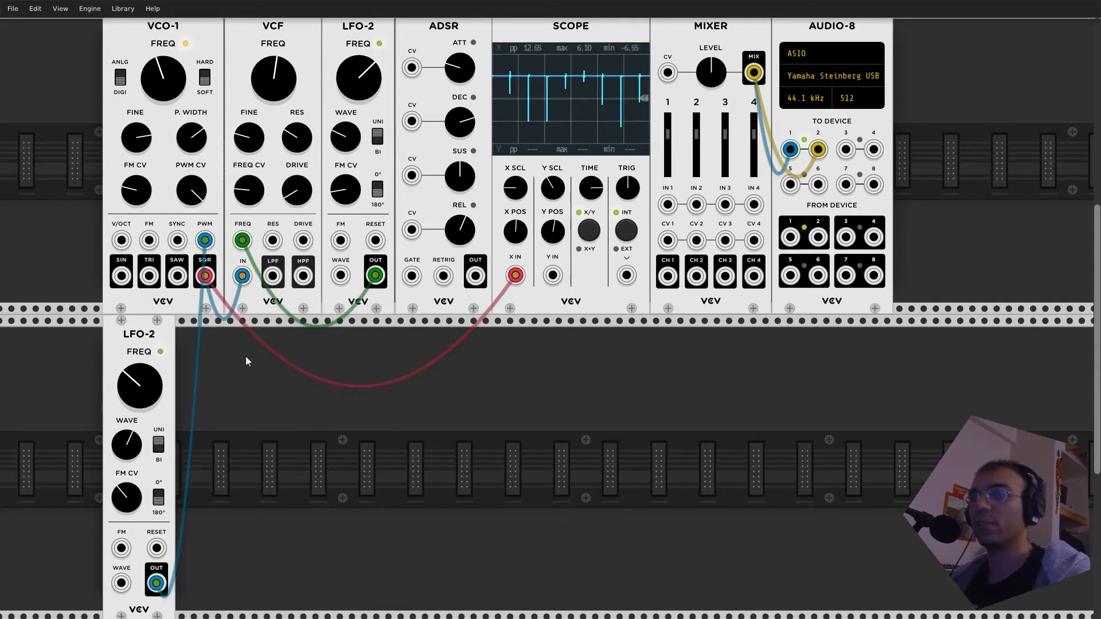
# - Delete the upper LFO-2, VCF and VCO-1, and undo the deletion of the lower LFO-2
pyautogui.press('Delete')
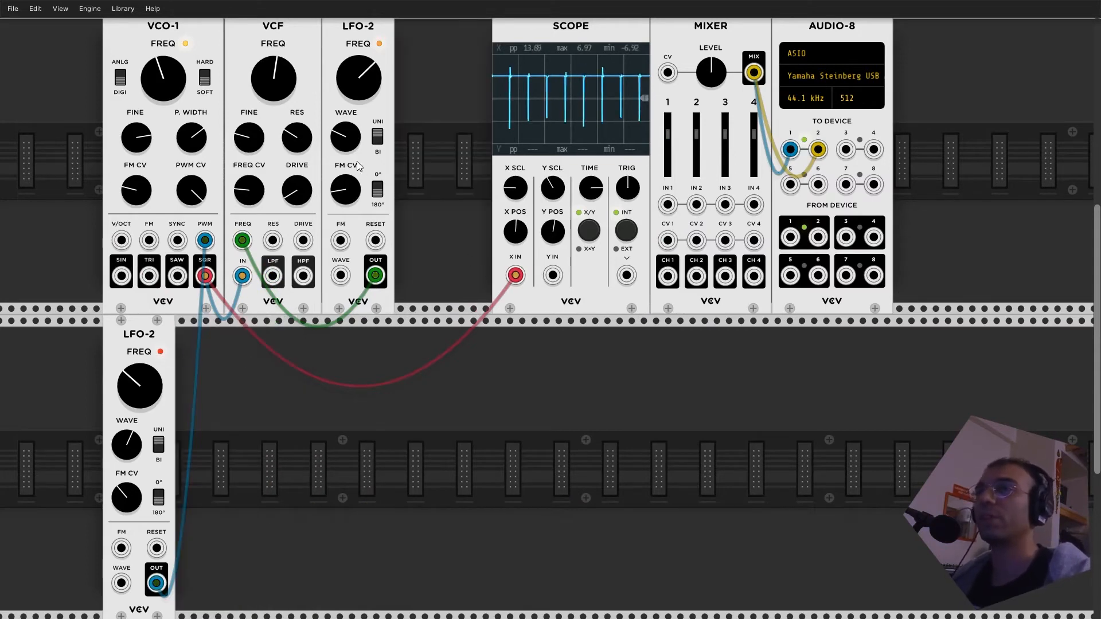
pyautogui.press('Delete')
pyautogui.press('Delete')
pyautogui.press('Delete')
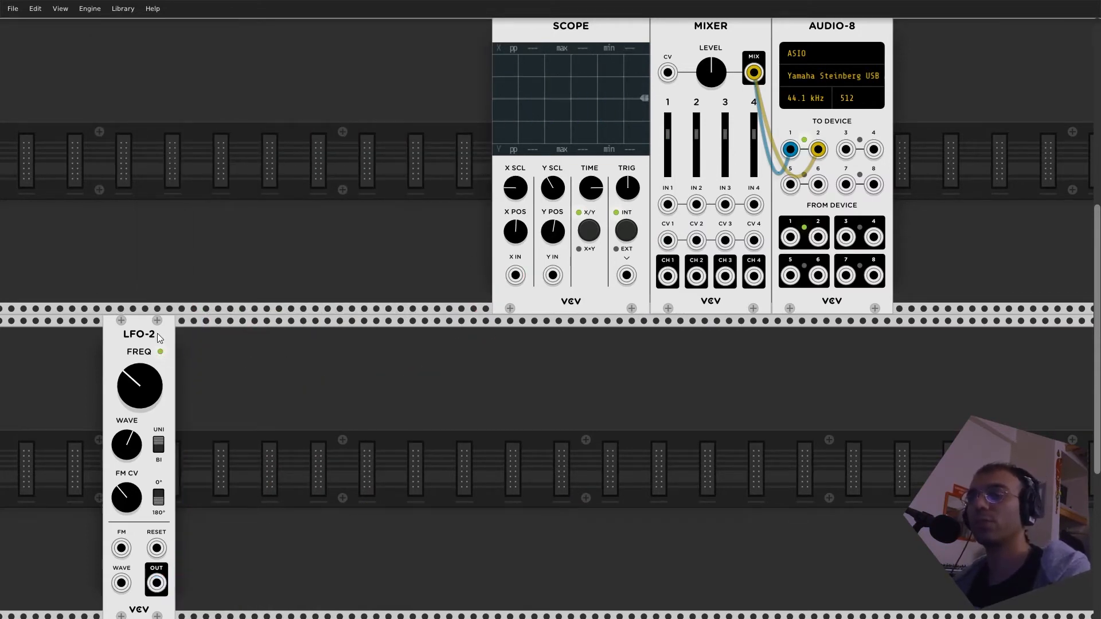
pyautogui.press('Delete')
pyautogui.hotkey('ctrl', 'z')
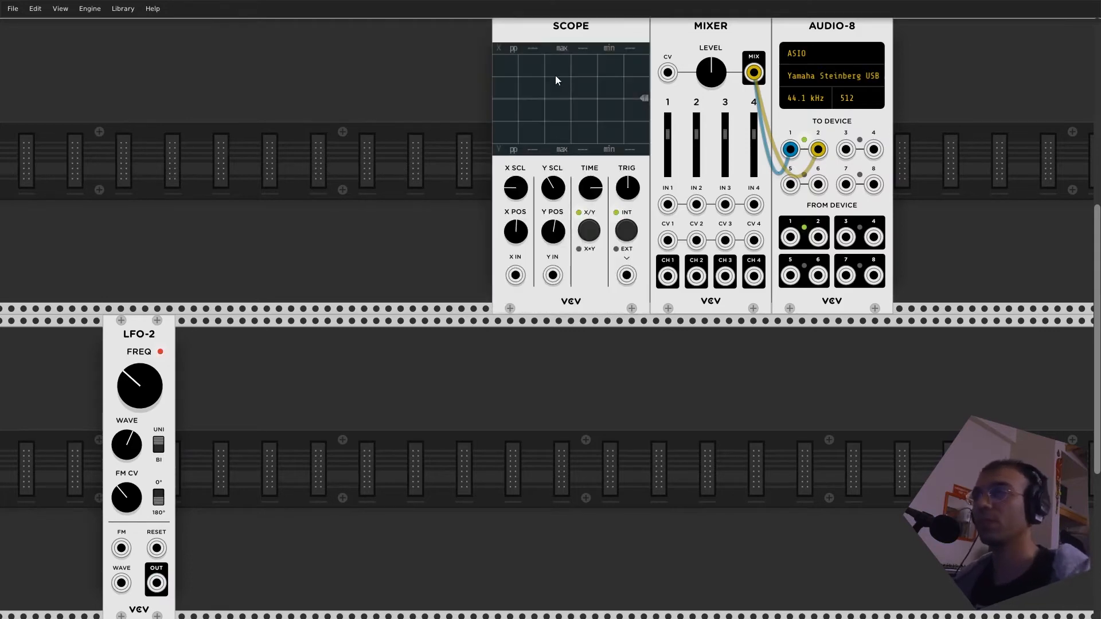
# - Delete the remaining LFO-2 and add a VCO-1 module by searching the module library for "OSC"
pyautogui.press('Delete')
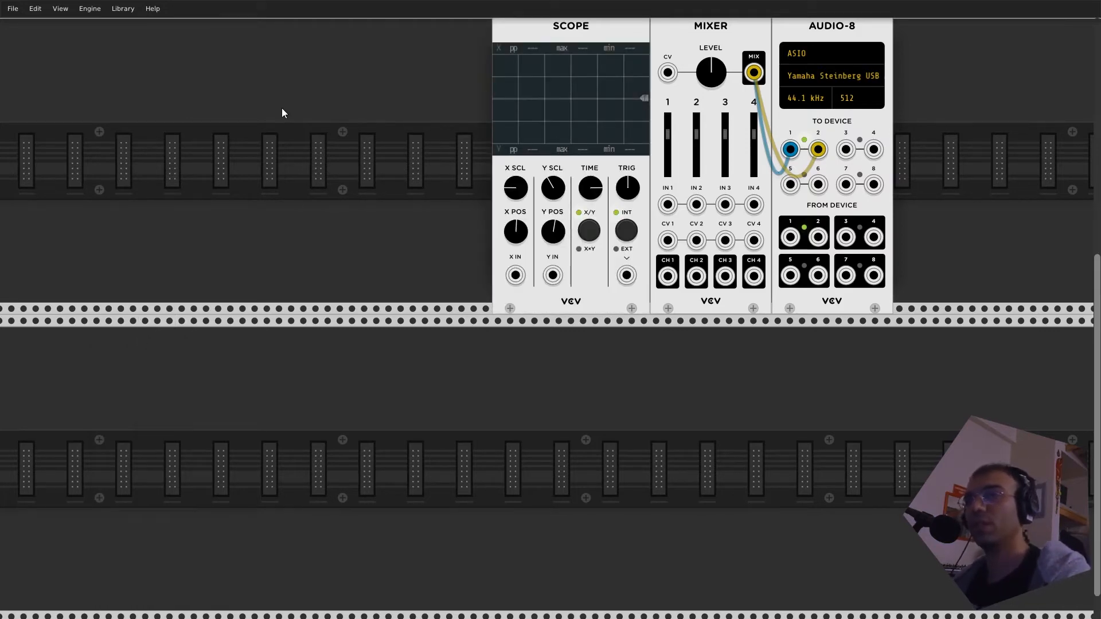
pyautogui.rightClick(154, 125)
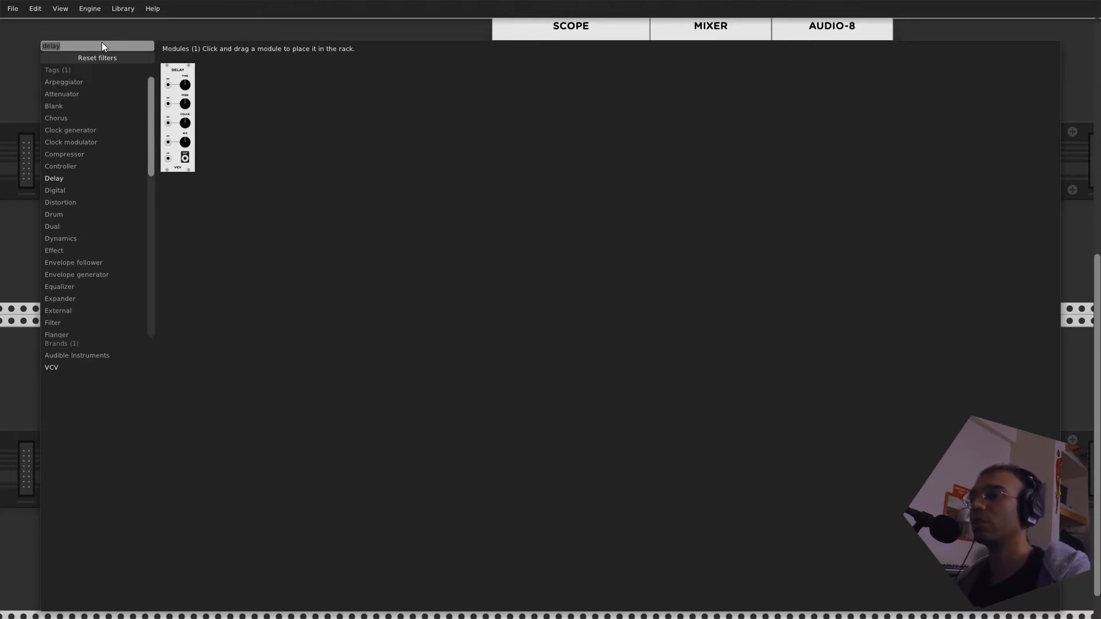
pyautogui.write('o')
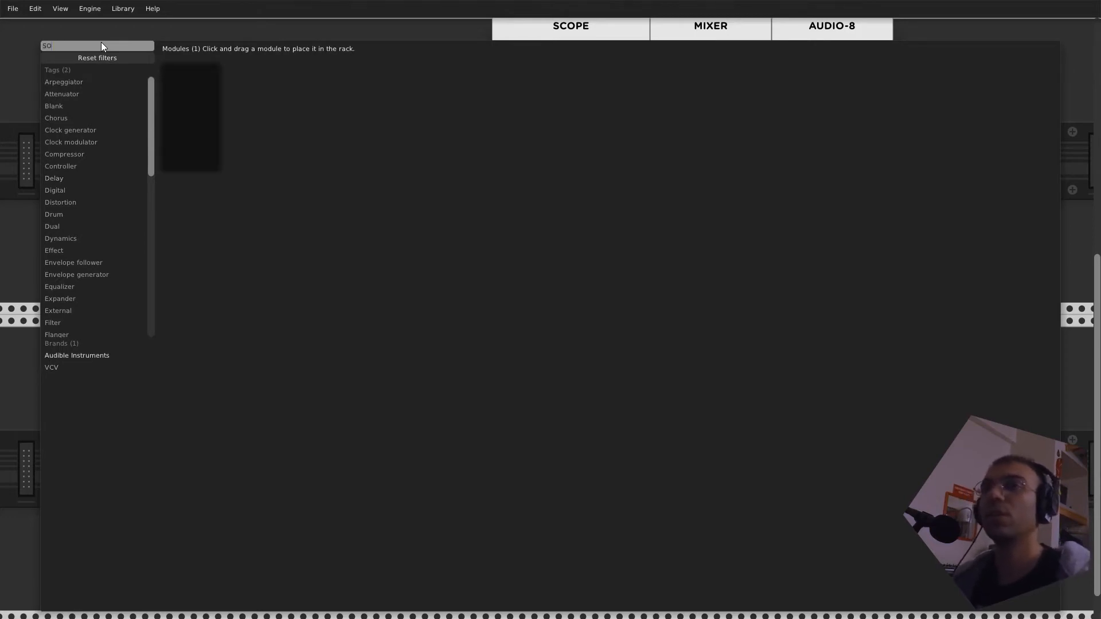
pyautogui.write('sc')
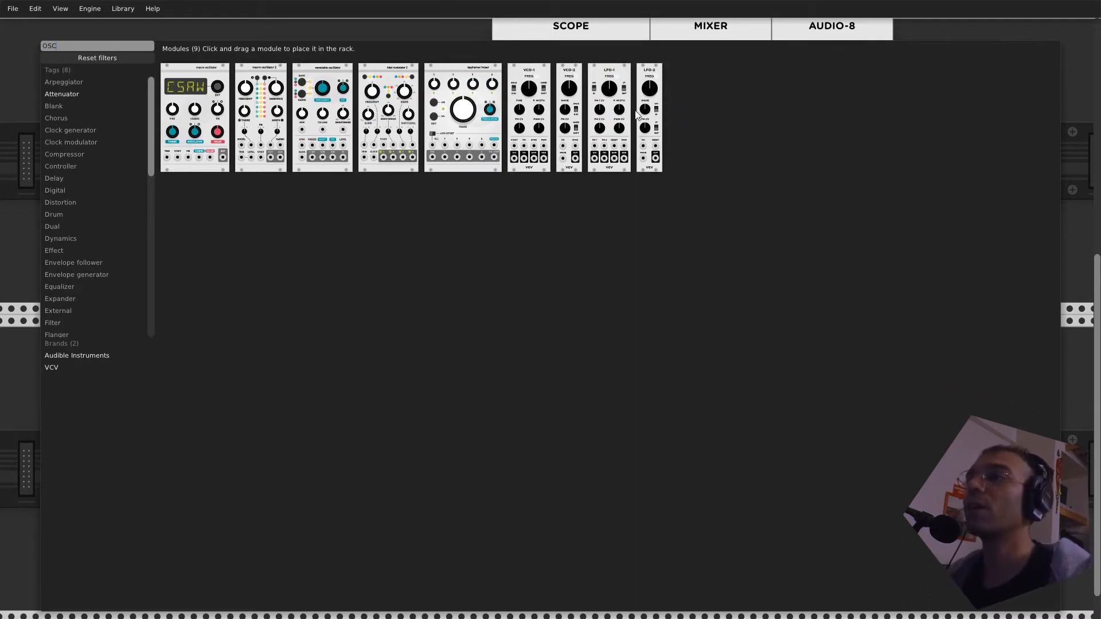
pyautogui.click(525, 101)
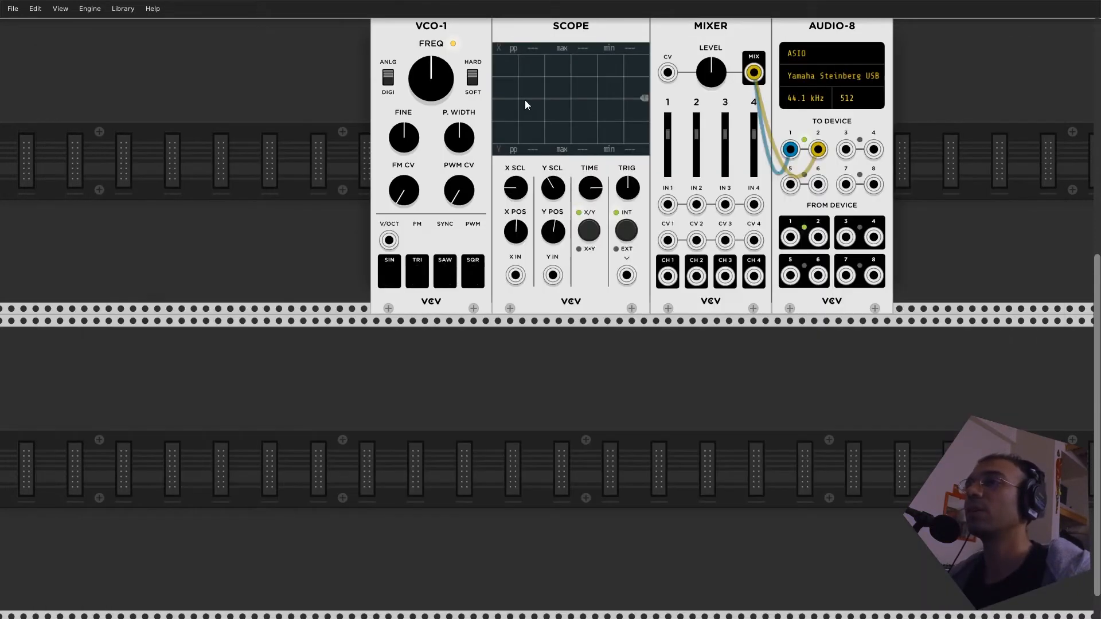
# - Move the VCO-1 away from the Scope and duplicate it until the rack holds four VCO-1 modules
pyautogui.moveTo(436, 39); pyautogui.dragTo(265, 40)
pyautogui.scroll(5, 371, 121)
pyautogui.moveTo(448, 95); pyautogui.dragTo(436, 331)
pyautogui.hotkey('ctrl', 'd')
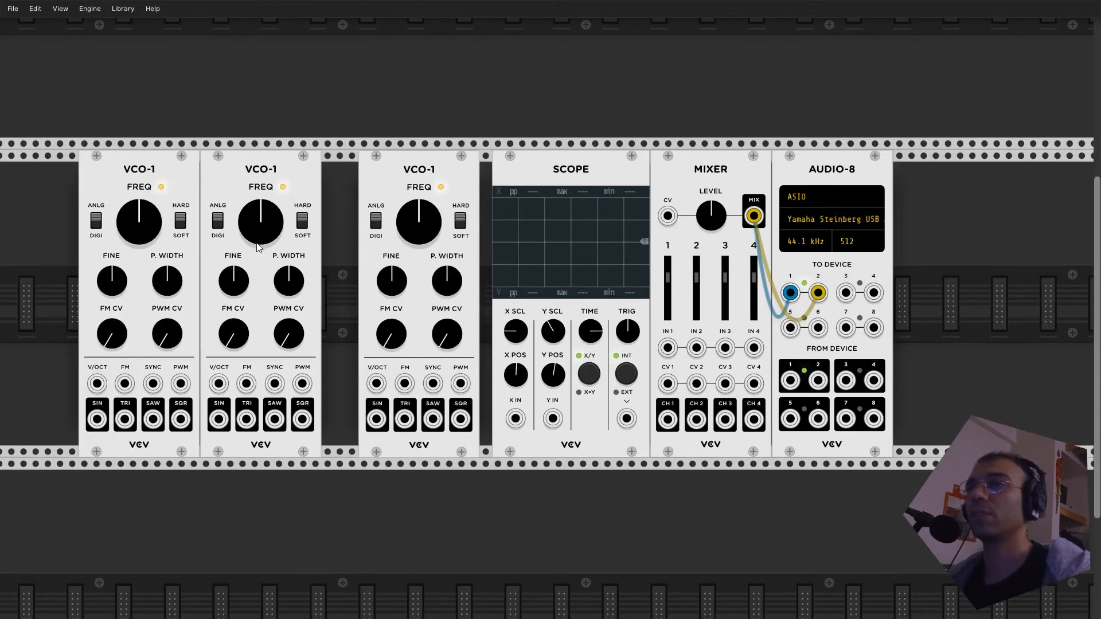
pyautogui.hotkey('ctrl', 'd')
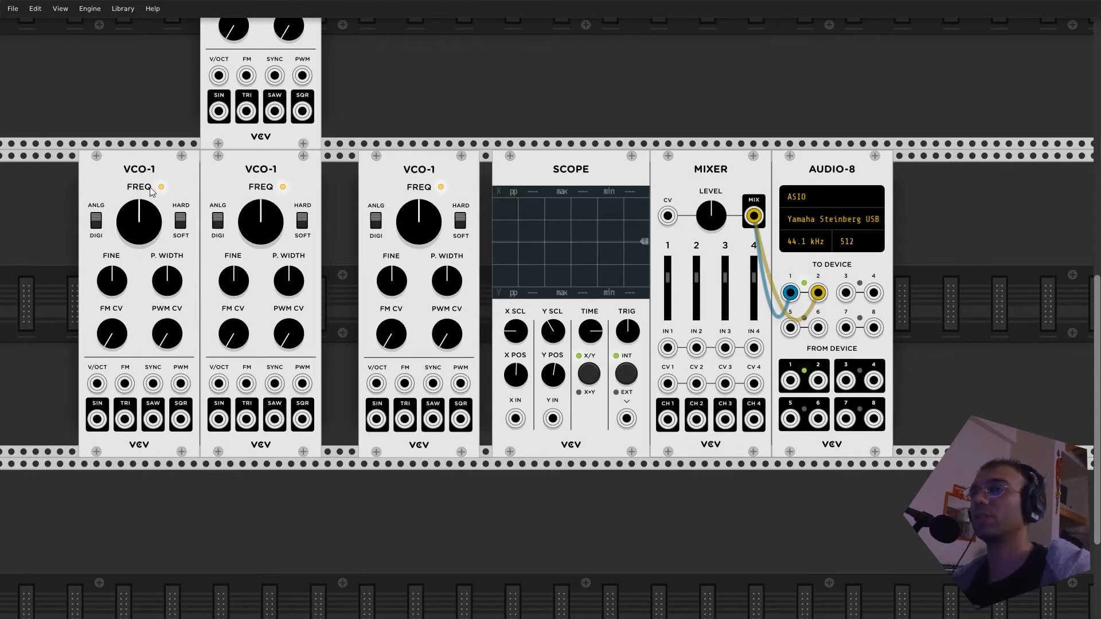
# - Line up the four VCO-1 modules side by side in one row, flush against the Scope
pyautogui.moveTo(140, 186); pyautogui.dragTo(55, 189)
pyautogui.moveTo(246, 174); pyautogui.dragTo(189, 178)
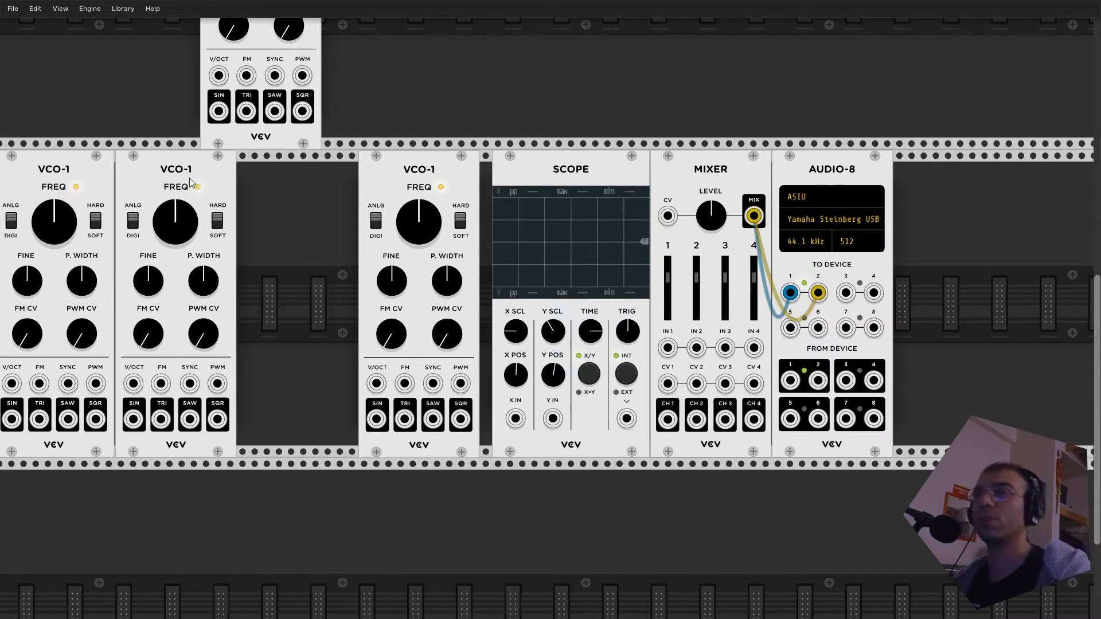
pyautogui.moveTo(254, 46); pyautogui.dragTo(294, 327)
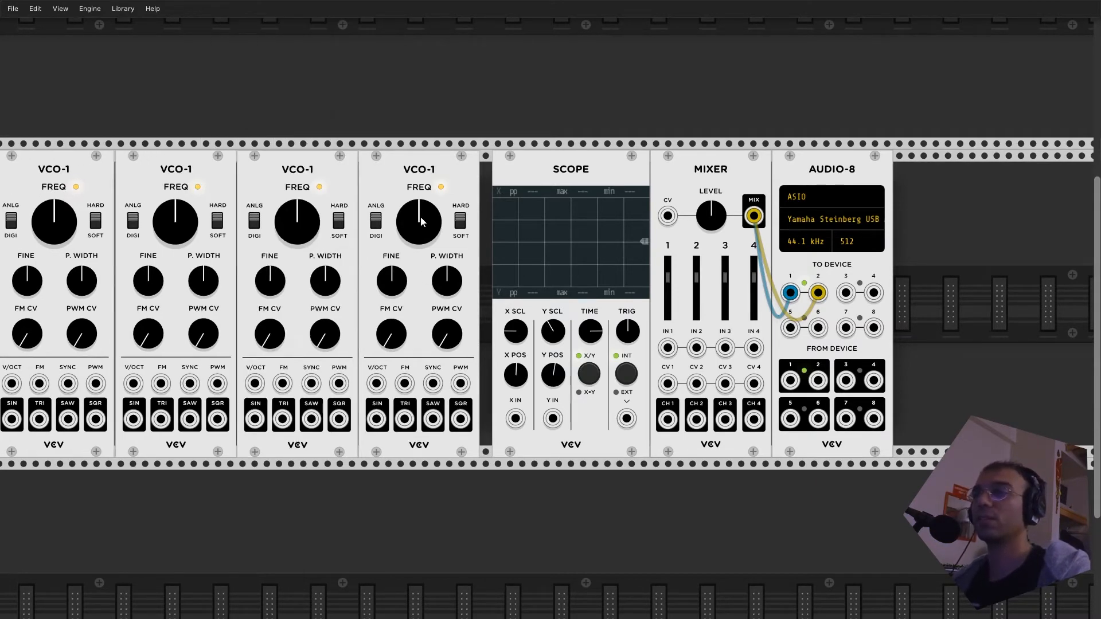
pyautogui.moveTo(423, 185); pyautogui.dragTo(434, 185)
pyautogui.moveTo(311, 167); pyautogui.dragTo(323, 170)
pyautogui.moveTo(204, 171); pyautogui.dragTo(218, 173)
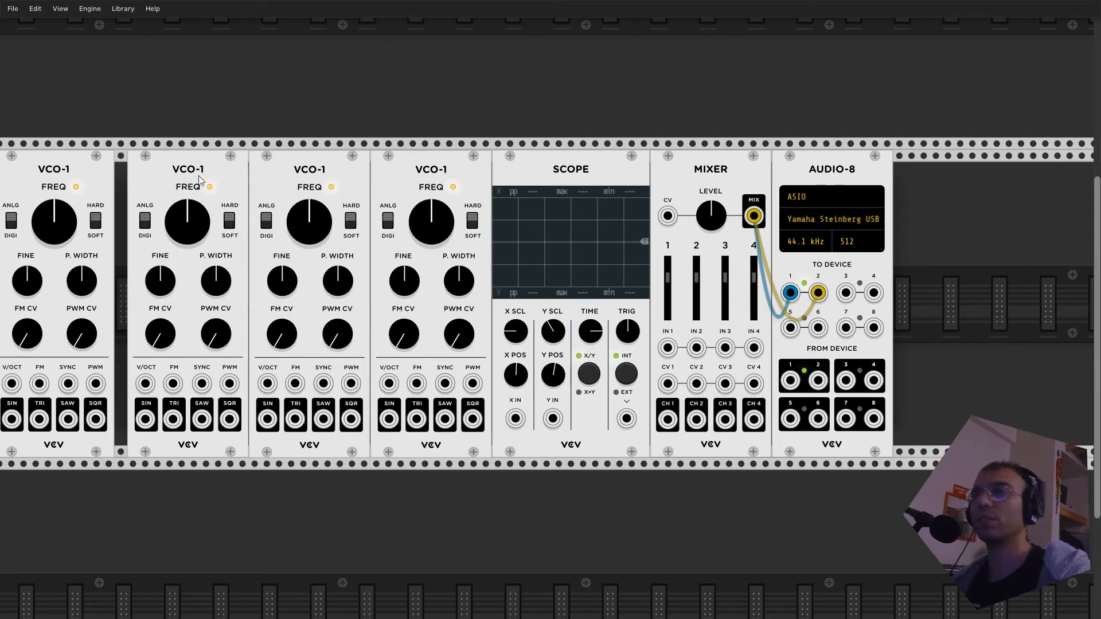
pyautogui.moveTo(100, 181); pyautogui.dragTo(111, 184)
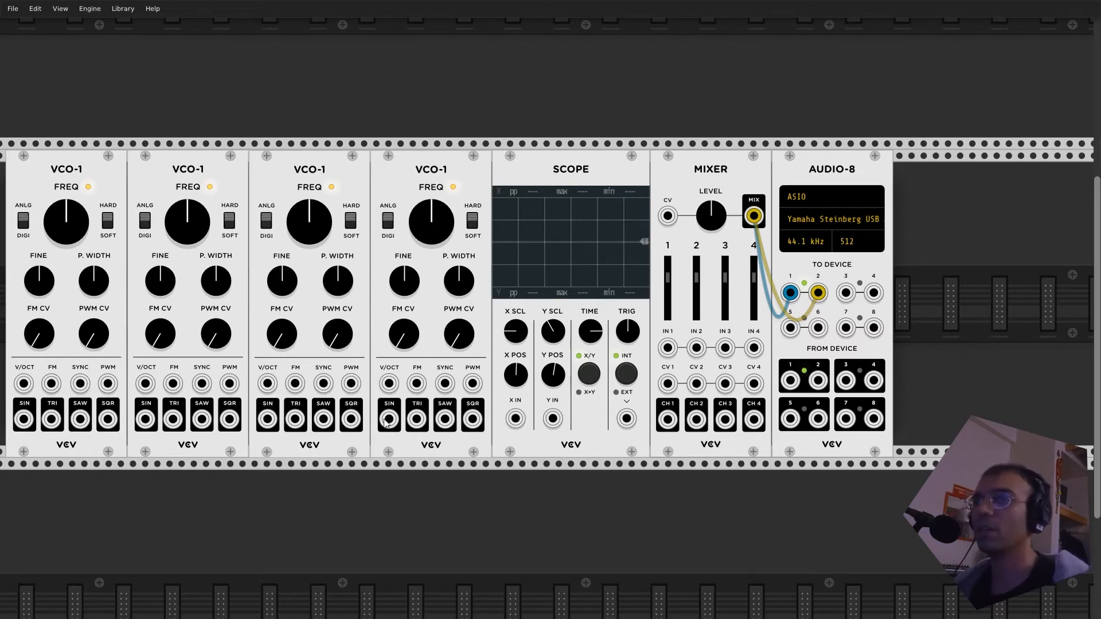
# - Connect the SIN outputs of the four VCO-1 modules to Mixer inputs IN 1 to IN 4, starting with the one beside the Scope
pyautogui.moveTo(388, 419); pyautogui.dragTo(667, 348)
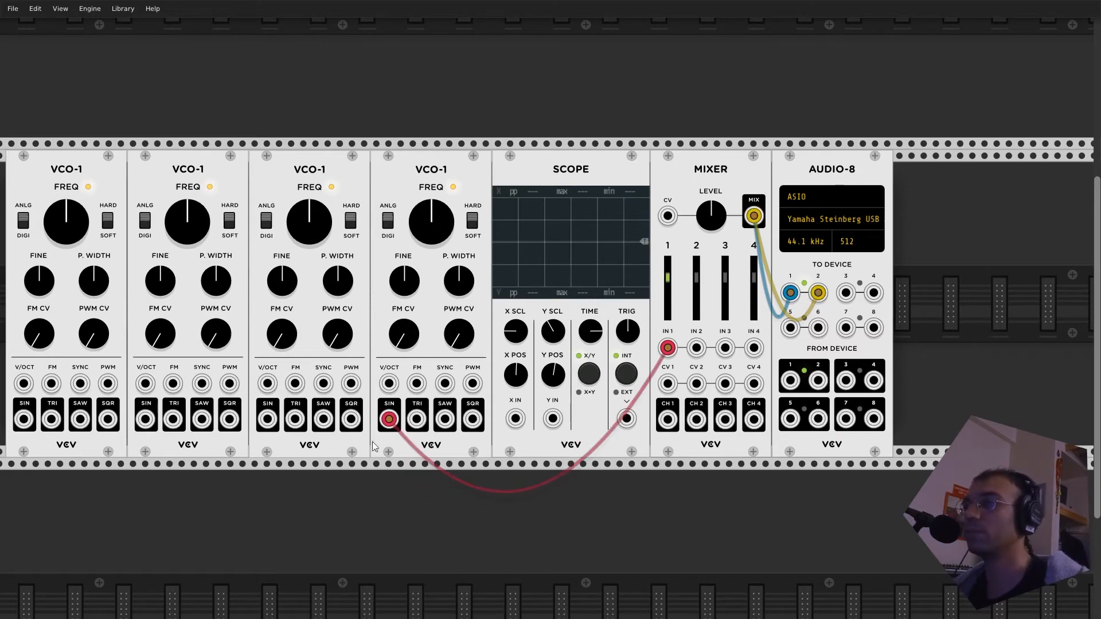
pyautogui.moveTo(267, 419); pyautogui.dragTo(696, 347)
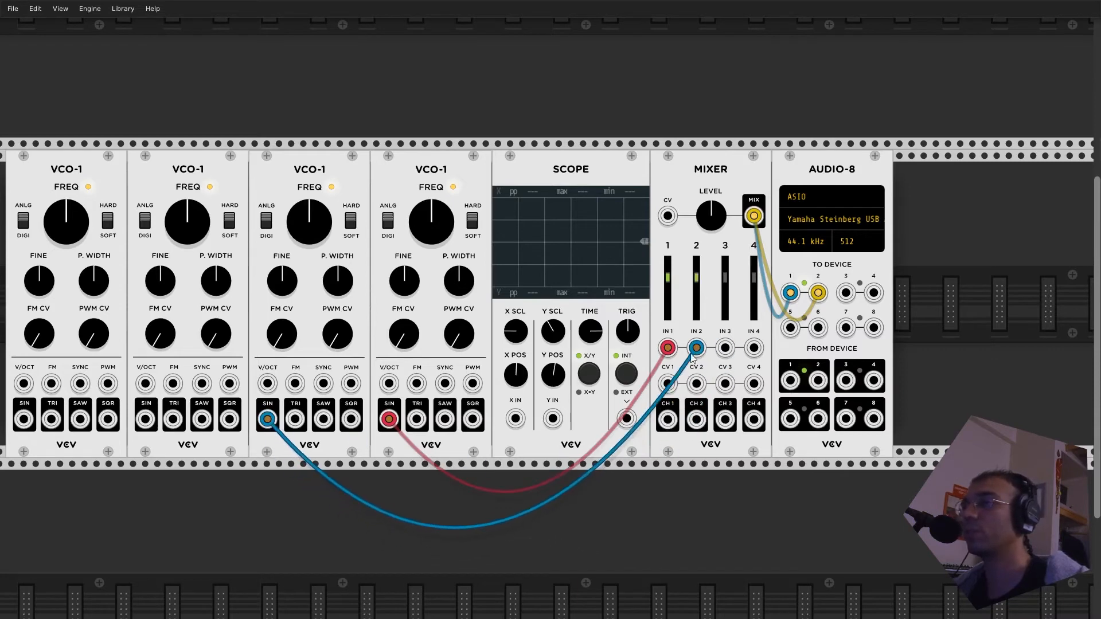
pyautogui.moveTo(146, 419); pyautogui.dragTo(170, 419)
pyautogui.moveTo(729, 327); pyautogui.dragTo(724, 348)
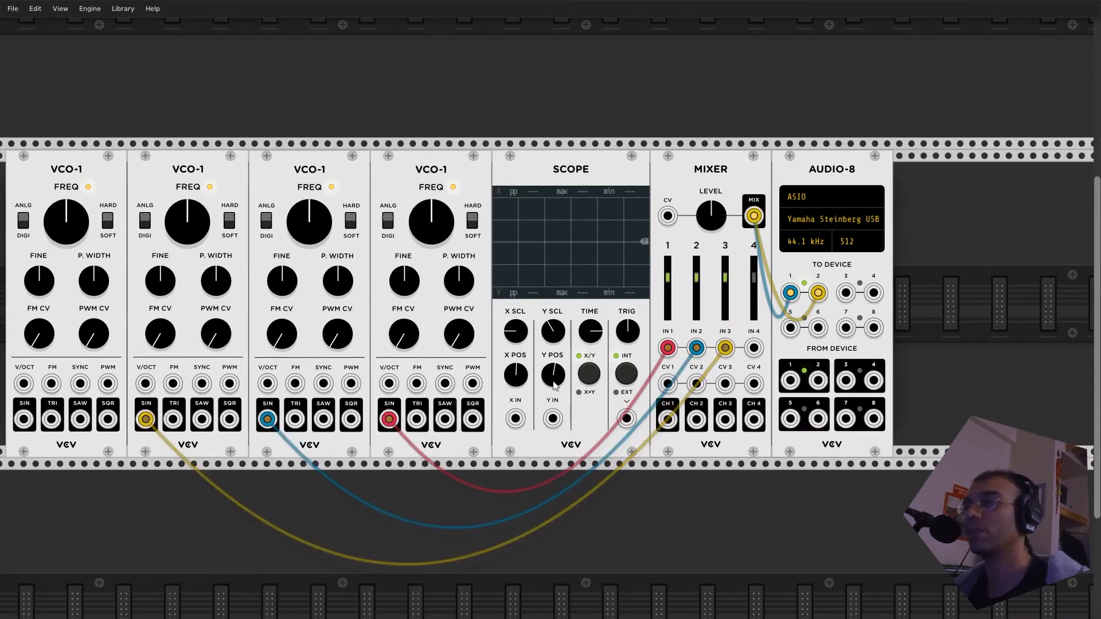
pyautogui.moveTo(24, 419)
pyautogui.mouseDown()
pyautogui.moveTo(173, 419)
pyautogui.moveTo(765, 341)
pyautogui.moveTo(756, 348)
pyautogui.mouseUp()
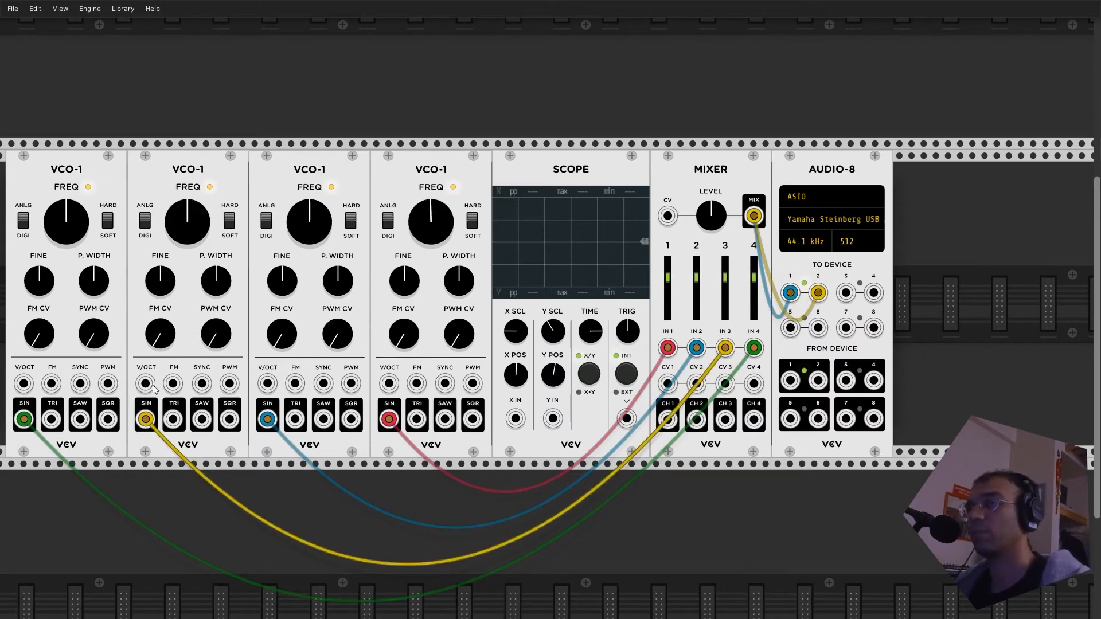
# - Adjust the frequencies of the two leftmost VCO-1 modules, and delete all VCO-1 modules except the one beside the Scope
pyautogui.moveTo(198, 204); pyautogui.dragTo(198, 220)
pyautogui.moveTo(64, 220); pyautogui.dragTo(76, 216)
pyautogui.press('Delete')
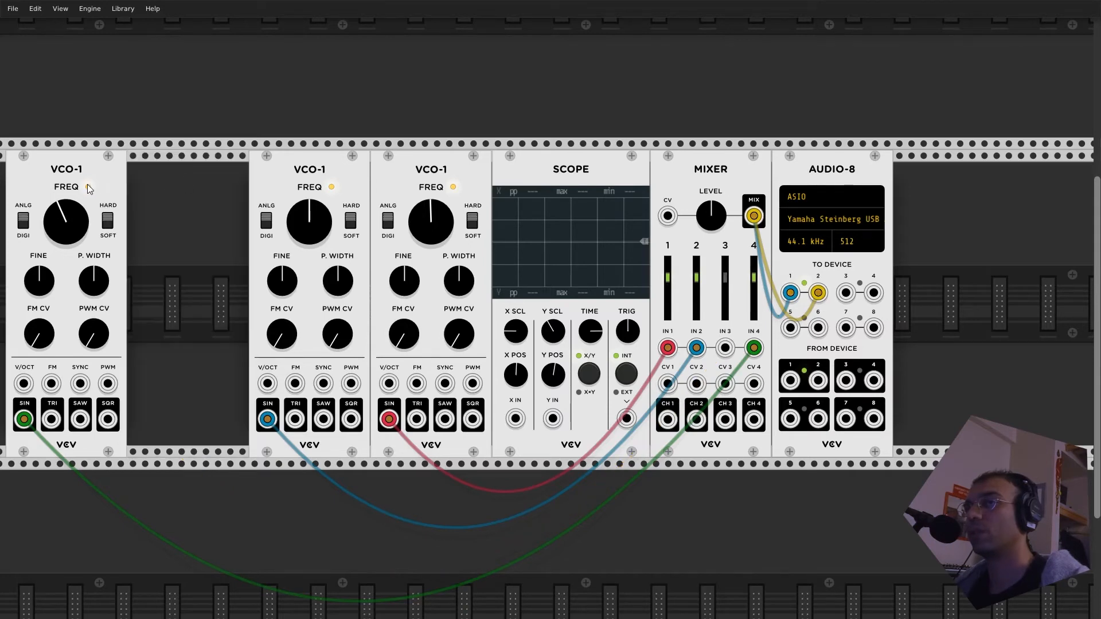
pyautogui.press('Delete')
pyautogui.press('Delete')
# - Lower the remaining VCO-1's frequency and duplicate the module, connecting the copy's SIN output to Mixer IN 2
pyautogui.click(431, 207)
pyautogui.moveTo(431, 208); pyautogui.dragTo(430, 214)
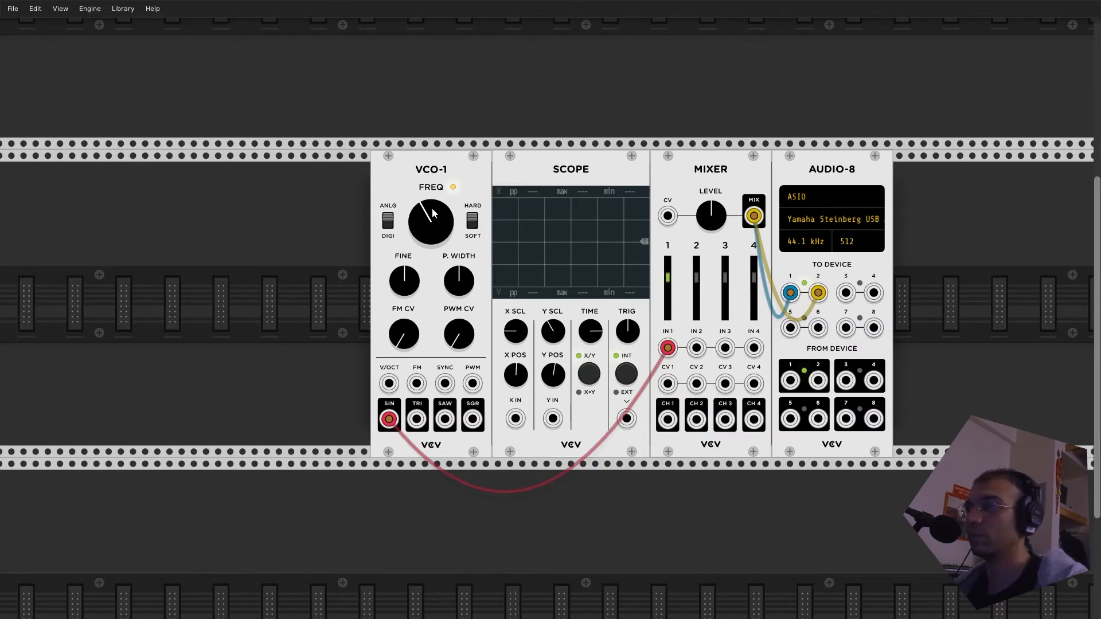
pyautogui.hotkey('ctrl', 'd')
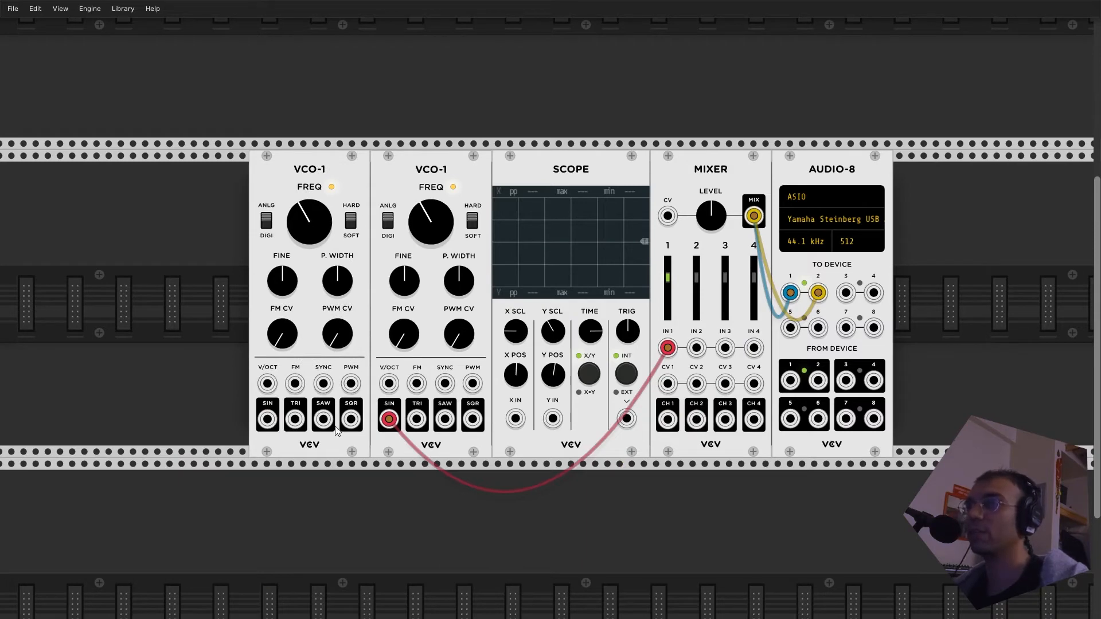
pyautogui.moveTo(267, 419); pyautogui.dragTo(696, 350)
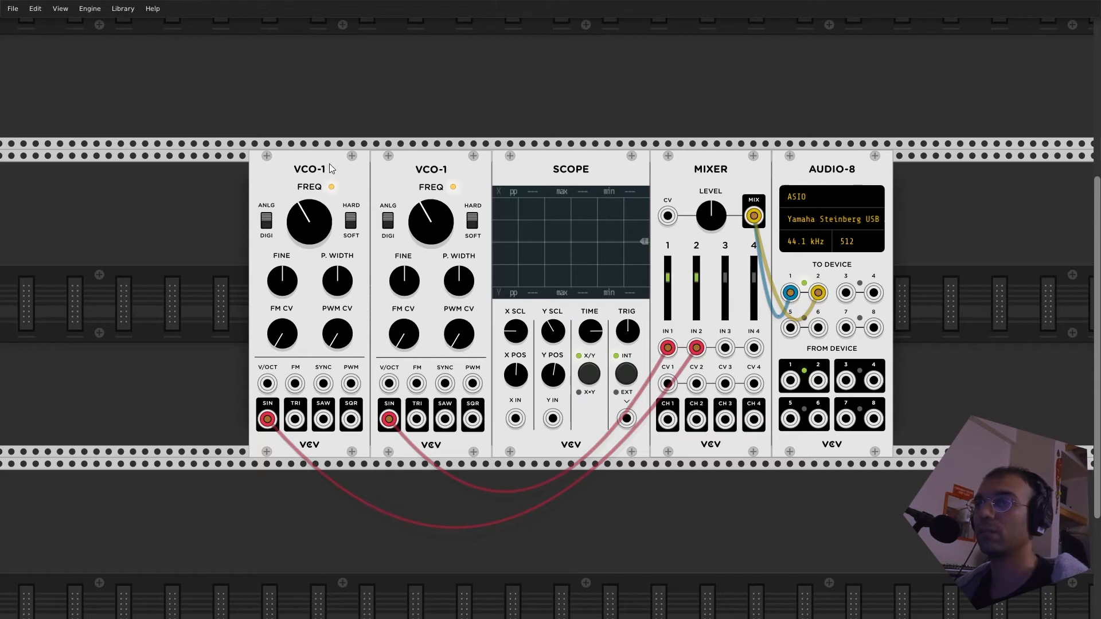
# - Add two more VCO-1 duplicates with SIN connected to Mixer IN 3 and IN 4, and fine-tune the last one's frequency
pyautogui.hotkey('ctrl', 'd')
pyautogui.moveTo(339, 60); pyautogui.dragTo(197, 325)
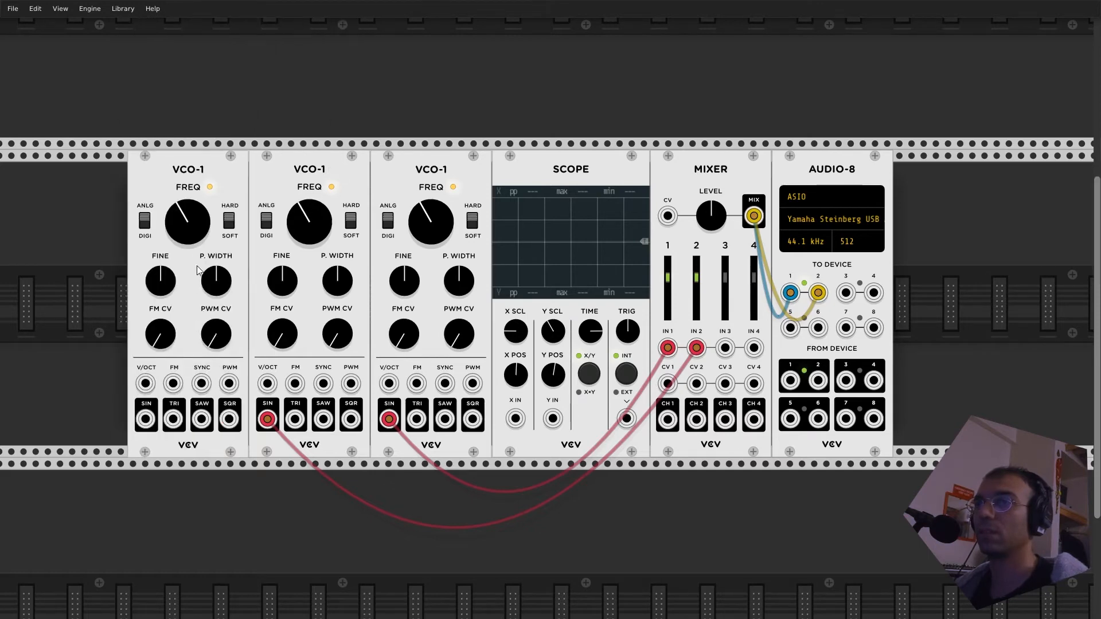
pyautogui.moveTo(146, 419); pyautogui.dragTo(724, 347)
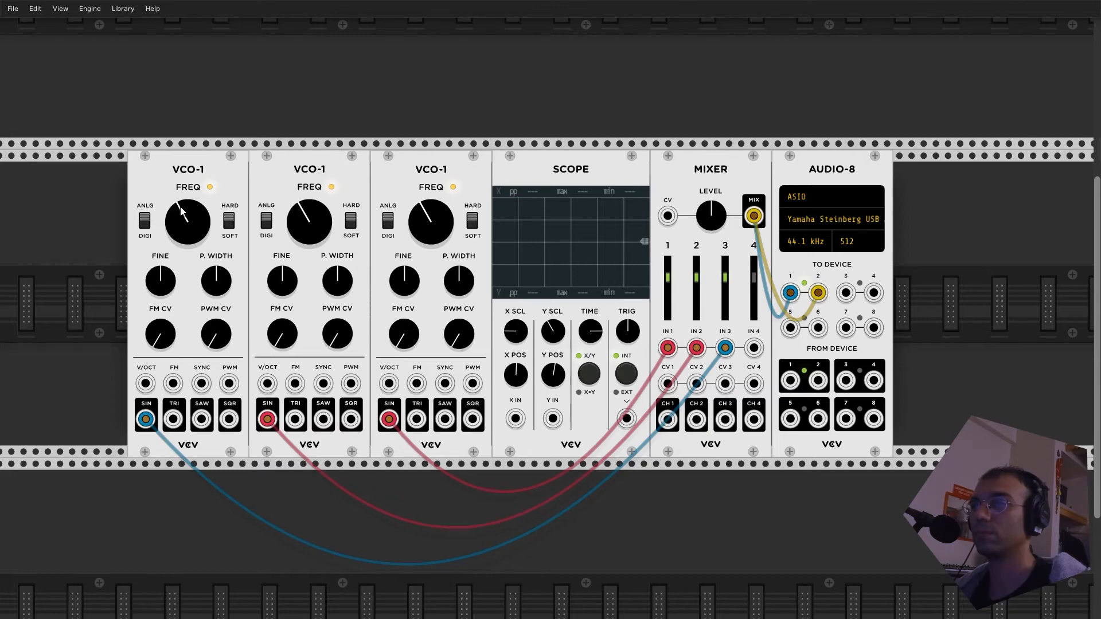
pyautogui.hotkey('ctrl', 'd')
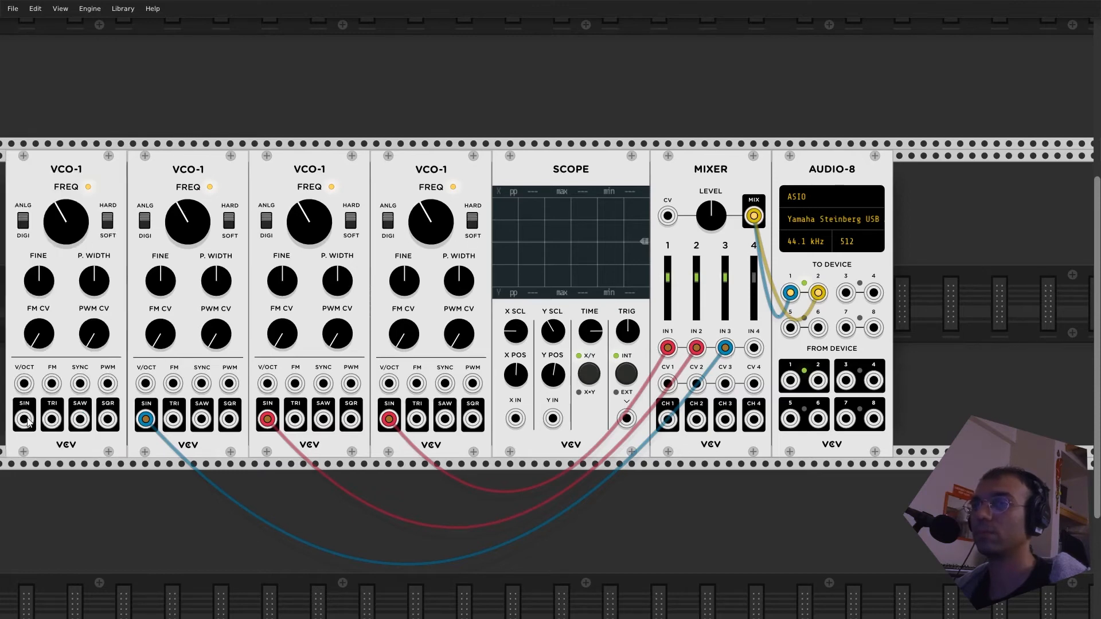
pyautogui.moveTo(24, 420); pyautogui.dragTo(753, 347)
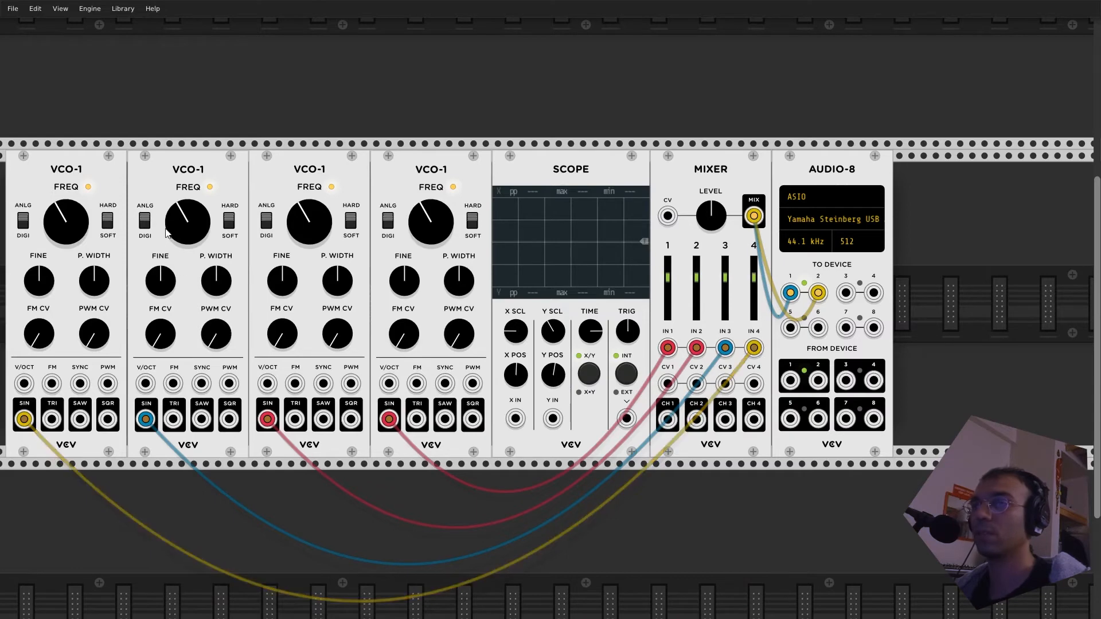
pyautogui.moveTo(66, 212); pyautogui.dragTo(66, 219)
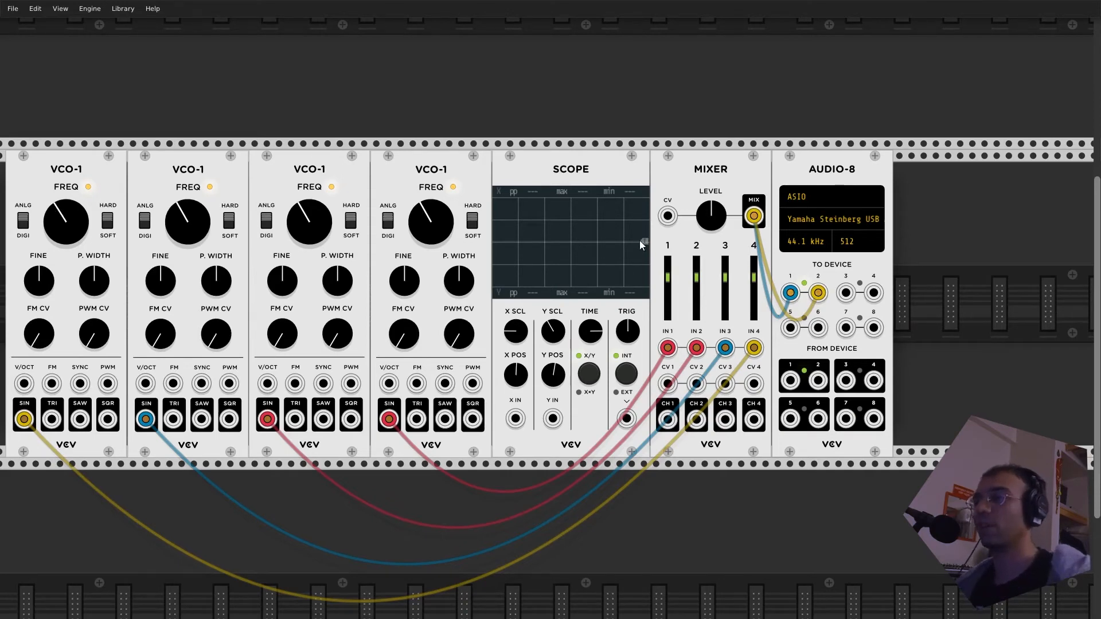
# - Search the module library for "filter" and add the VCF below the current row of modules
pyautogui.rightClick(452, 496)
pyautogui.press('Escape')
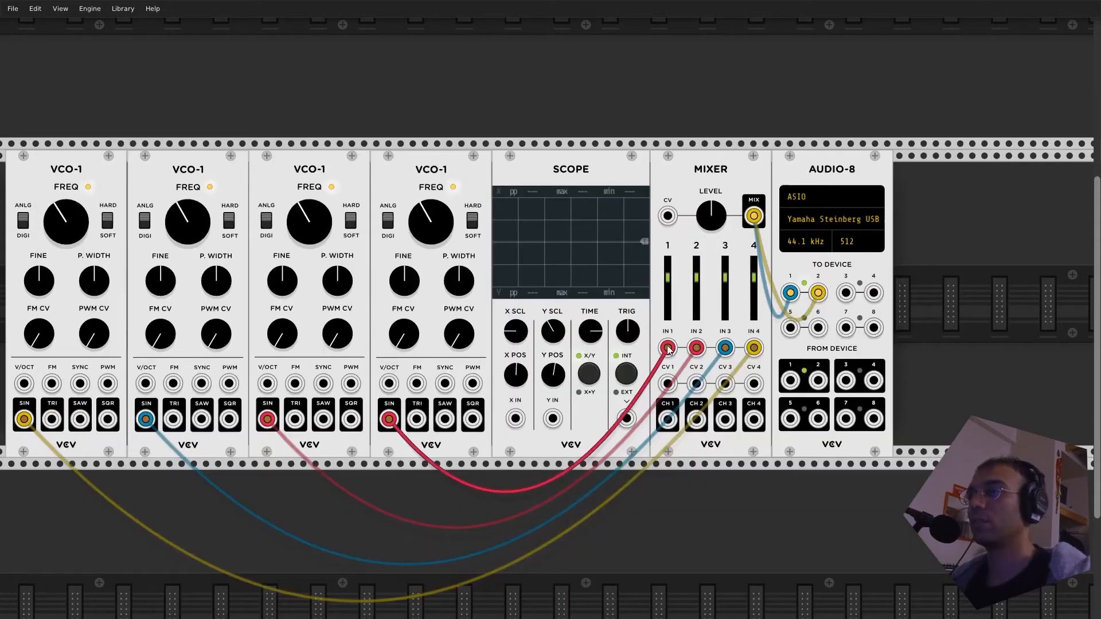
pyautogui.rightClick(478, 515)
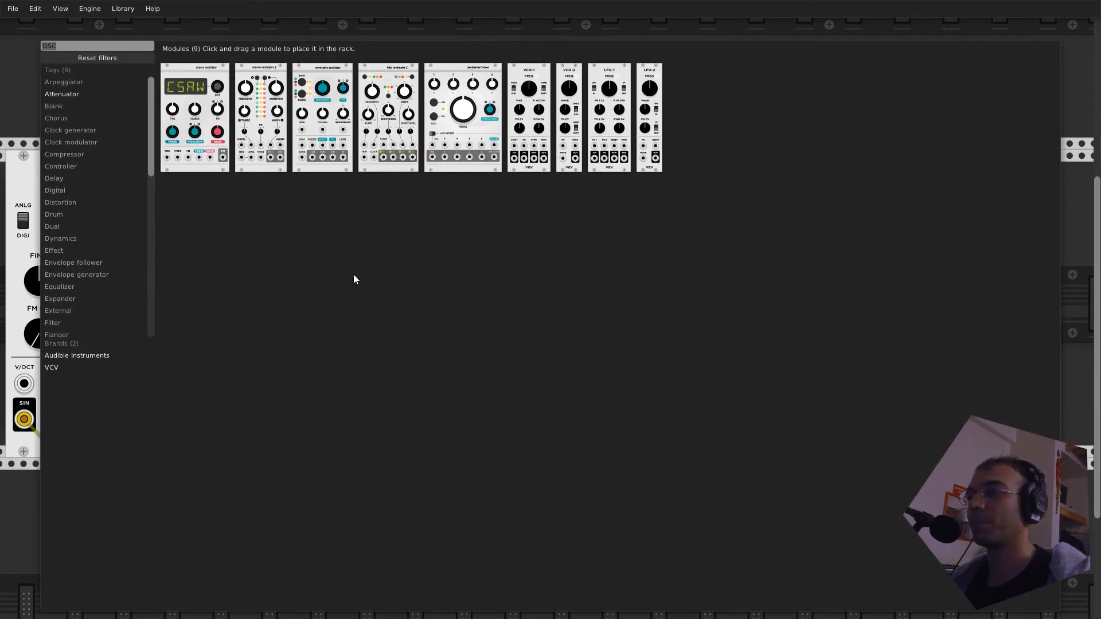
pyautogui.write('filter')
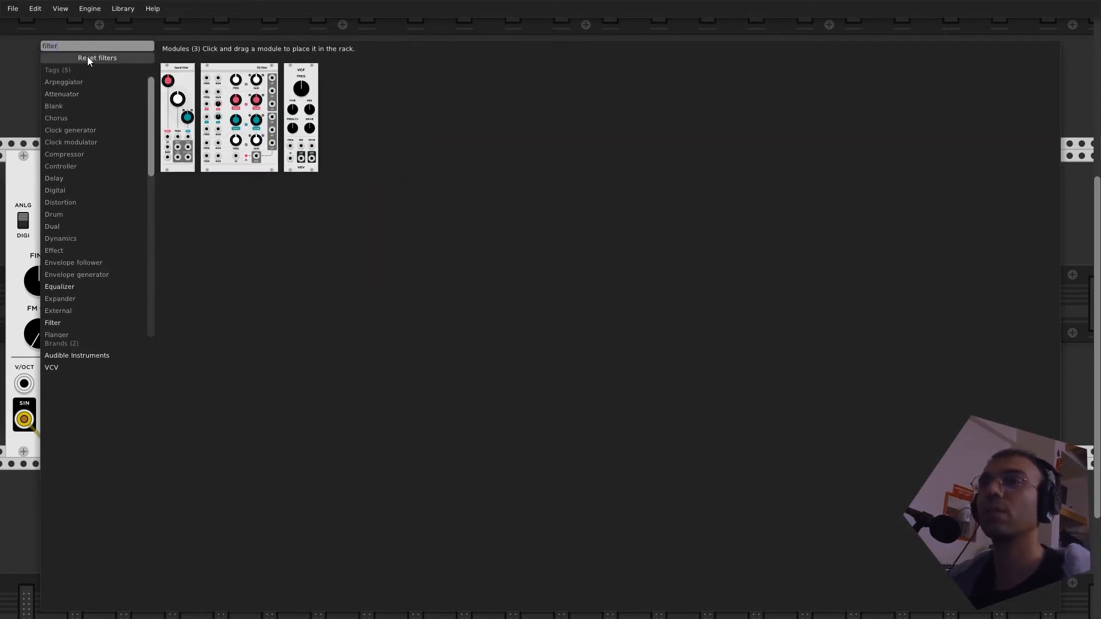
pyautogui.click(292, 117)
pyautogui.moveTo(320, 125); pyautogui.dragTo(504, 545)
# - Shift Audio-8, Mixer and Scope to the right and place the VCF between the VCO-1 modules and the Scope
pyautogui.moveTo(850, 183); pyautogui.dragTo(1021, 184)
pyautogui.moveTo(712, 173); pyautogui.dragTo(879, 184)
pyautogui.moveTo(630, 193); pyautogui.dragTo(801, 194)
pyautogui.moveTo(507, 458); pyautogui.dragTo(592, 155)
# - Disconnect both cables between the Mixer's MIX output and Audio-8, and shift the Scope slightly left
pyautogui.moveTo(841, 348)
pyautogui.mouseDown()
pyautogui.moveTo(534, 418)
pyautogui.moveTo(837, 348)
pyautogui.mouseUp()
pyautogui.moveTo(923, 216); pyautogui.dragTo(822, 542)
pyautogui.moveTo(918, 208); pyautogui.dragTo(895, 516)
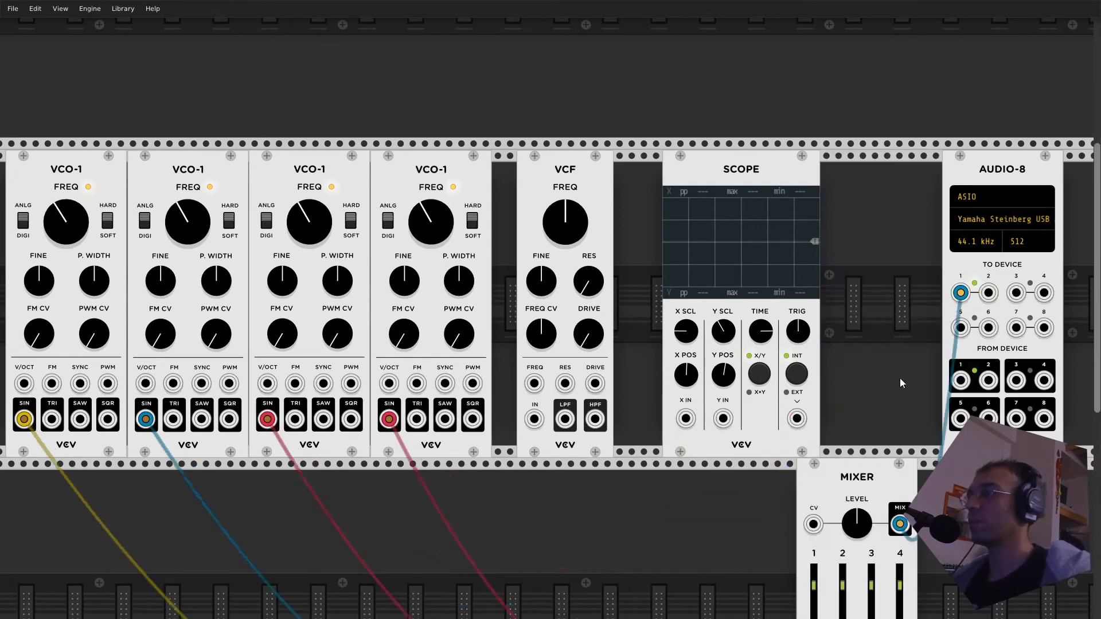
pyautogui.moveTo(859, 458); pyautogui.dragTo(883, 150)
pyautogui.moveTo(923, 215); pyautogui.dragTo(904, 509)
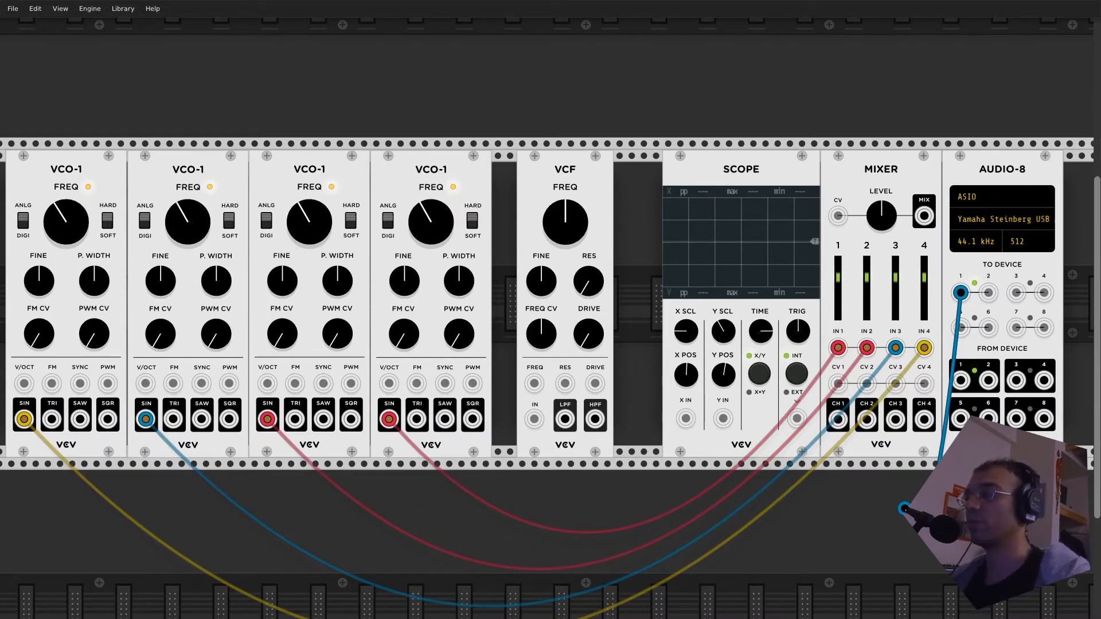
pyautogui.moveTo(904, 508); pyautogui.dragTo(904, 509)
pyautogui.moveTo(728, 164); pyautogui.dragTo(704, 169)
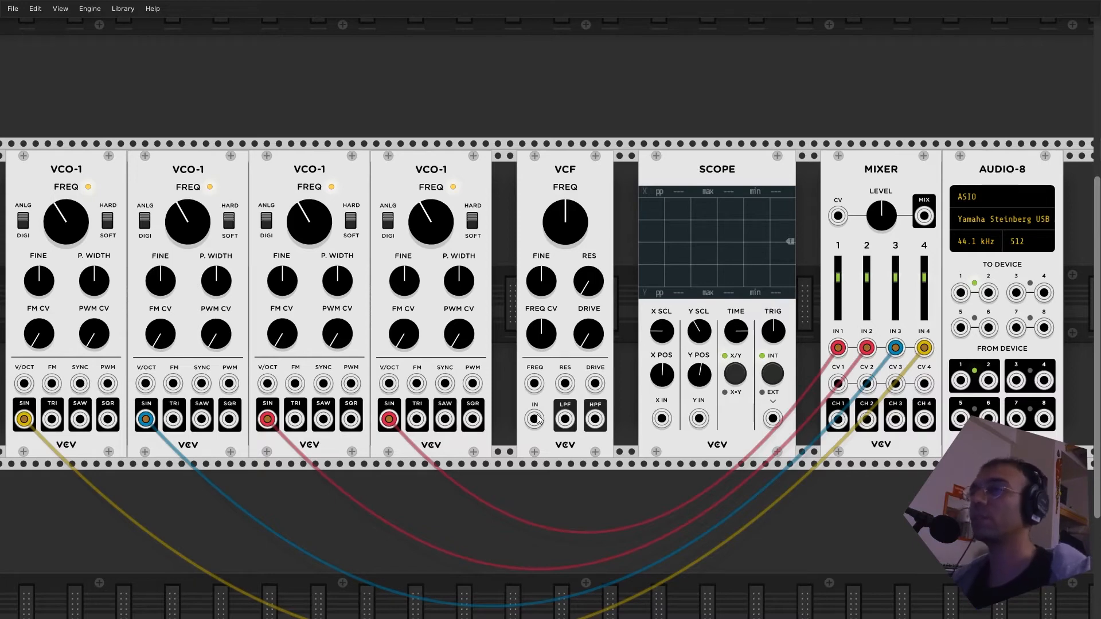
# - Route the Mixer's MIX output into VCF IN, and the VCF's LPF output to Audio-8 device inputs 1 and 2
pyautogui.moveTo(923, 216); pyautogui.dragTo(534, 419)
pyautogui.moveTo(923, 216); pyautogui.dragTo(961, 294)
pyautogui.moveTo(565, 419); pyautogui.dragTo(992, 298)
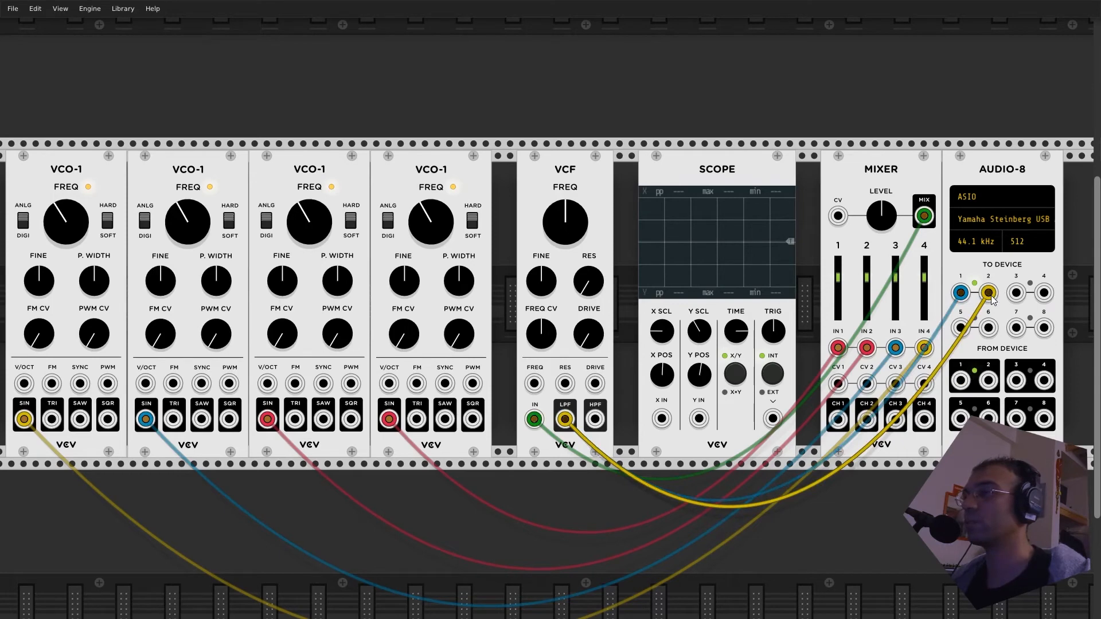
# - Raise the FREQ of the VCF and its nearest VCO-1, and move the VCF flush against that VCO-1
pyautogui.moveTo(565, 222)
pyautogui.mouseDown()
pyautogui.moveTo(564, 209)
pyautogui.moveTo(565, 218)
pyautogui.mouseUp()
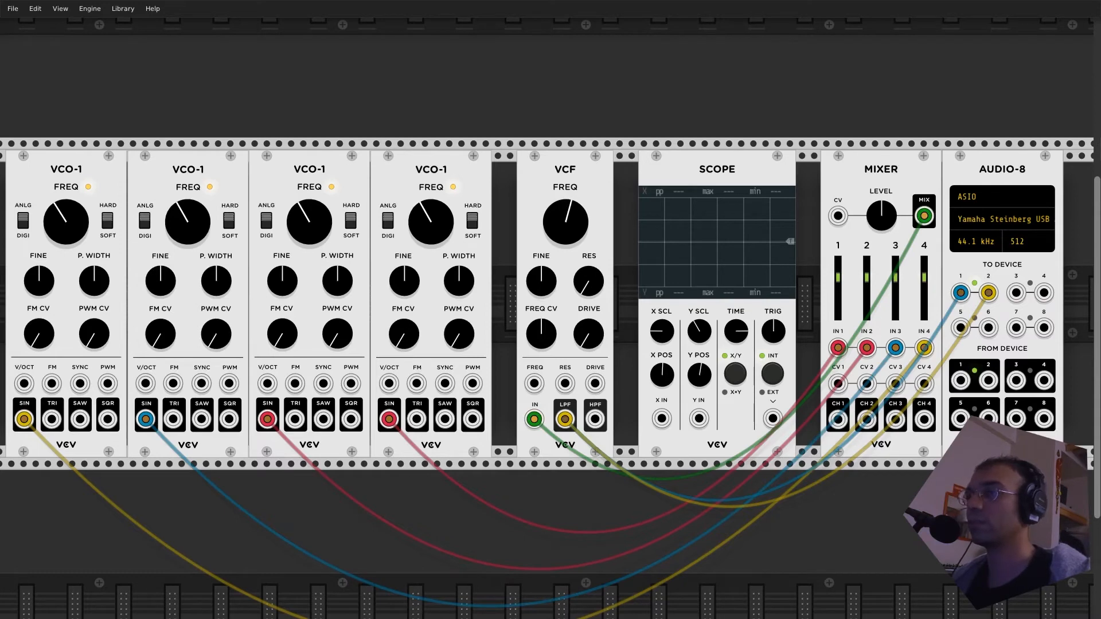
pyautogui.moveTo(432, 222); pyautogui.dragTo(409, 224)
pyautogui.moveTo(577, 220); pyautogui.dragTo(578, 222)
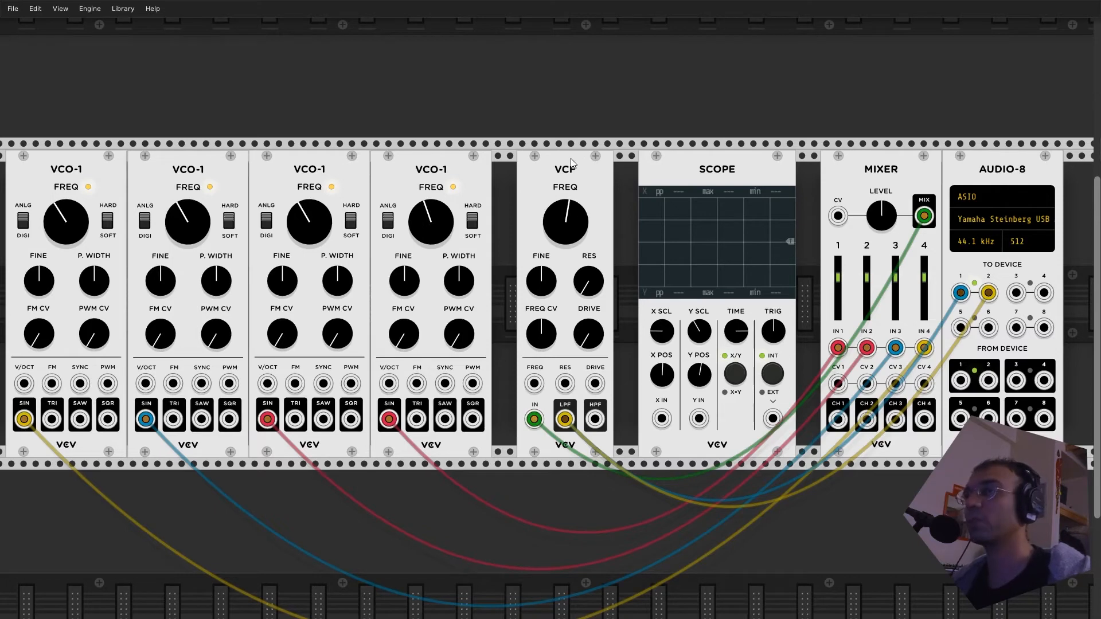
pyautogui.moveTo(570, 158); pyautogui.dragTo(549, 169)
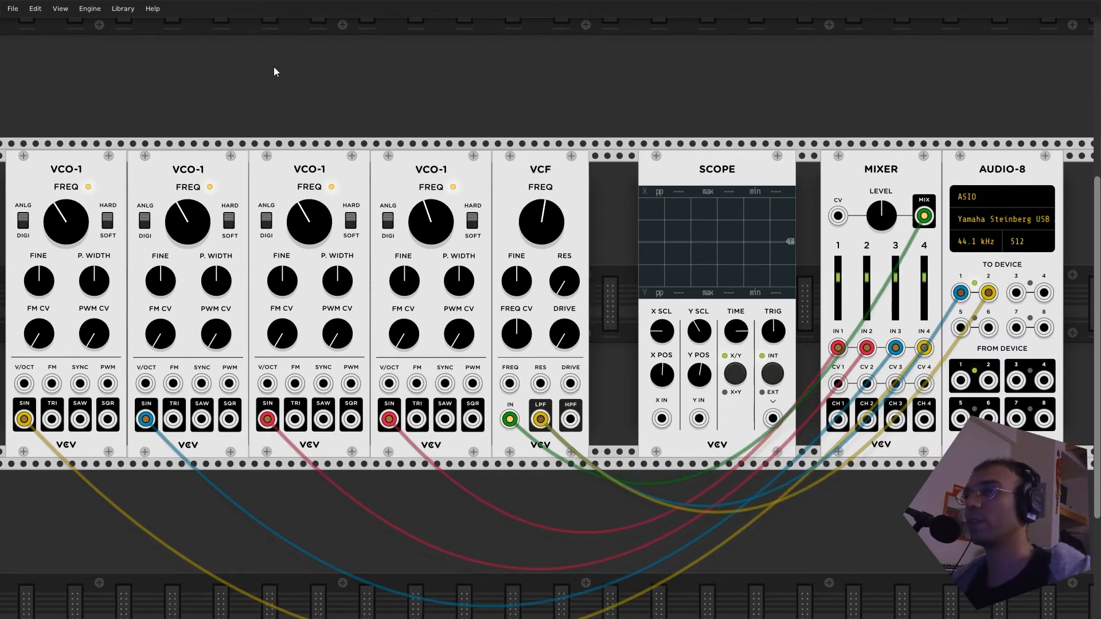
# - Search the module library for "delay" and place the Delay module above the second VCO-1
pyautogui.rightClick(463, 508)
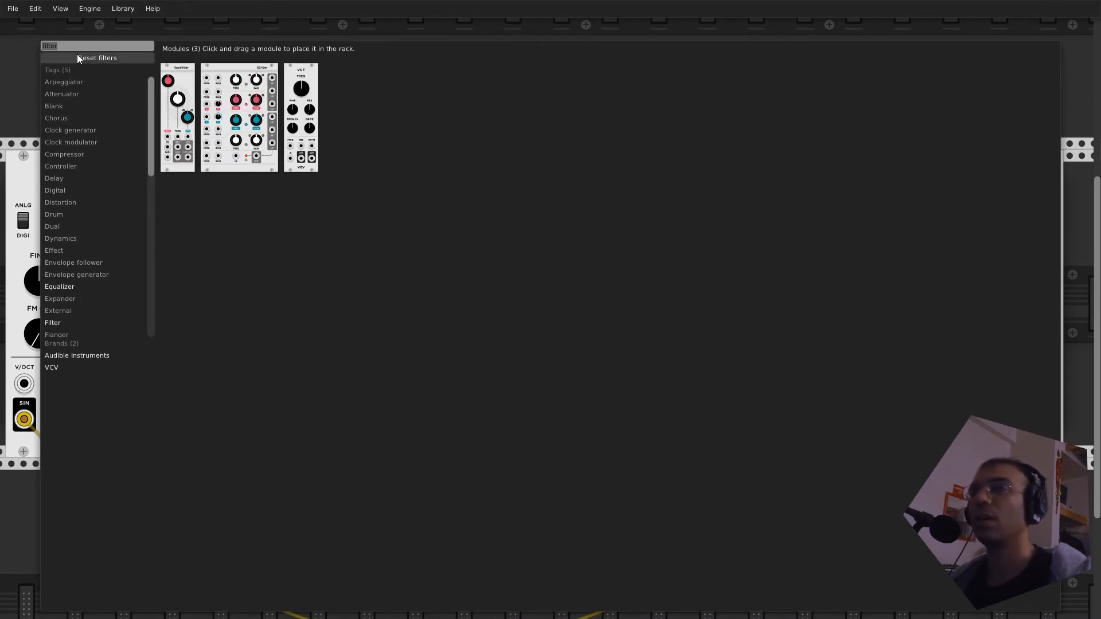
pyautogui.write('rev')
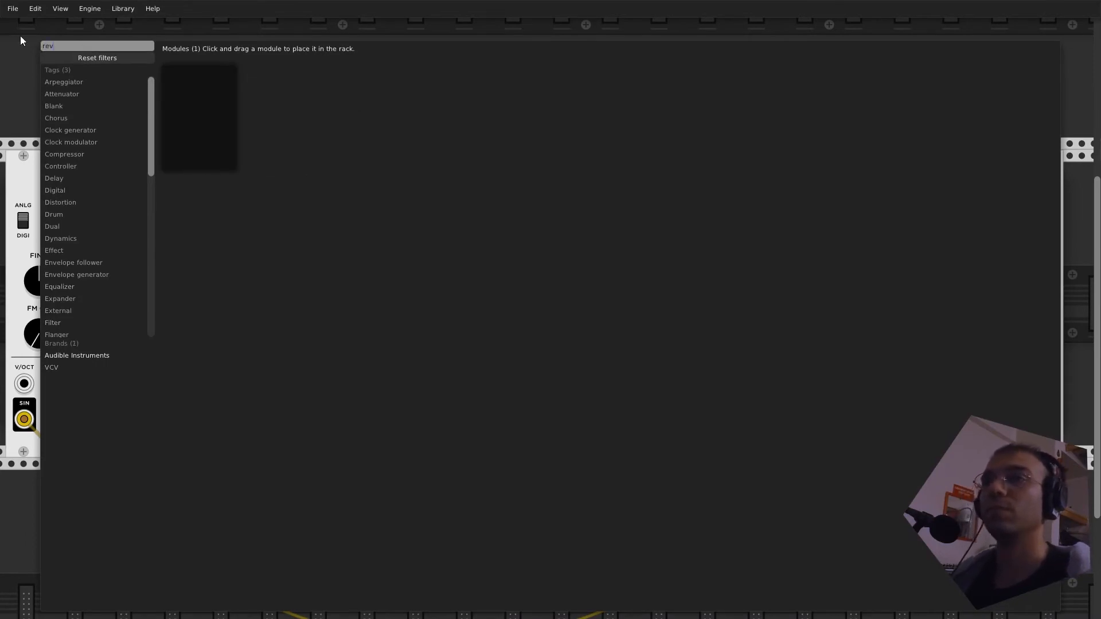
pyautogui.press('BackSpace')
pyautogui.press('BackSpace')
pyautogui.press('BackSpace')
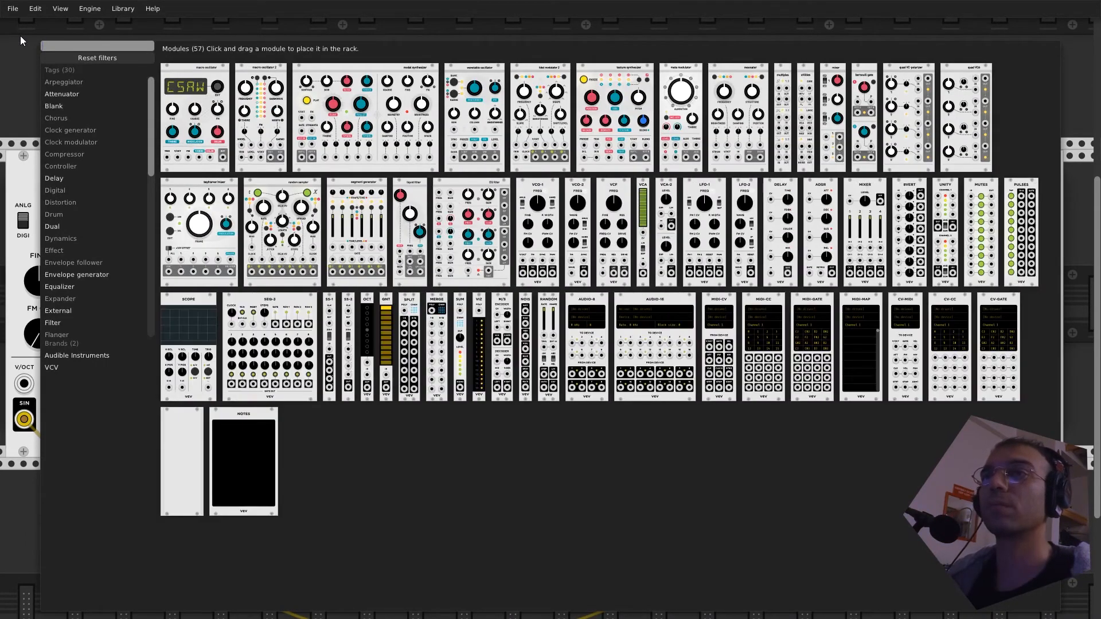
pyautogui.write('delay')
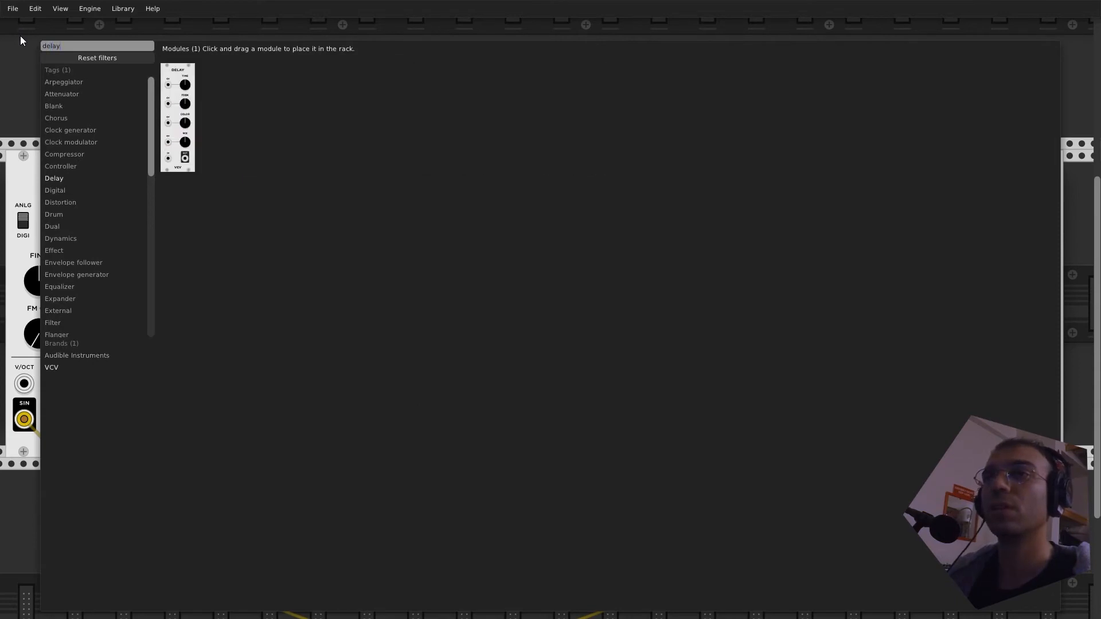
pyautogui.click(181, 114)
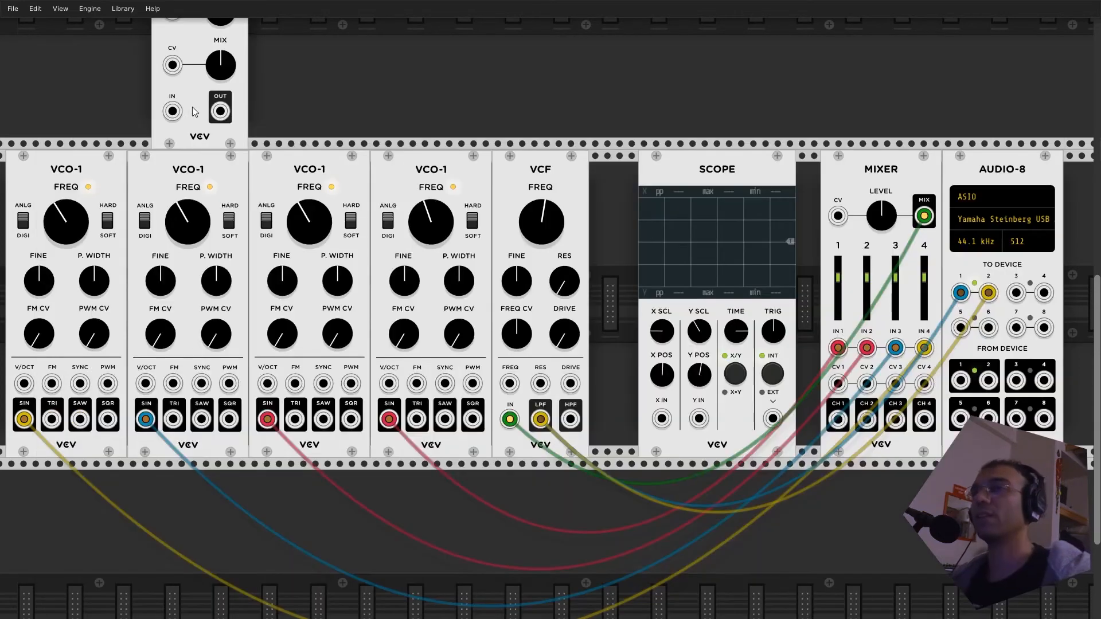
# - Patch the Delay's OUT into its own MIX CV input and turn its MIX fully down
pyautogui.moveTo(172, 65); pyautogui.dragTo(220, 111)
pyautogui.scroll(2, 304, 94)
pyautogui.scroll(1, 304, 94)
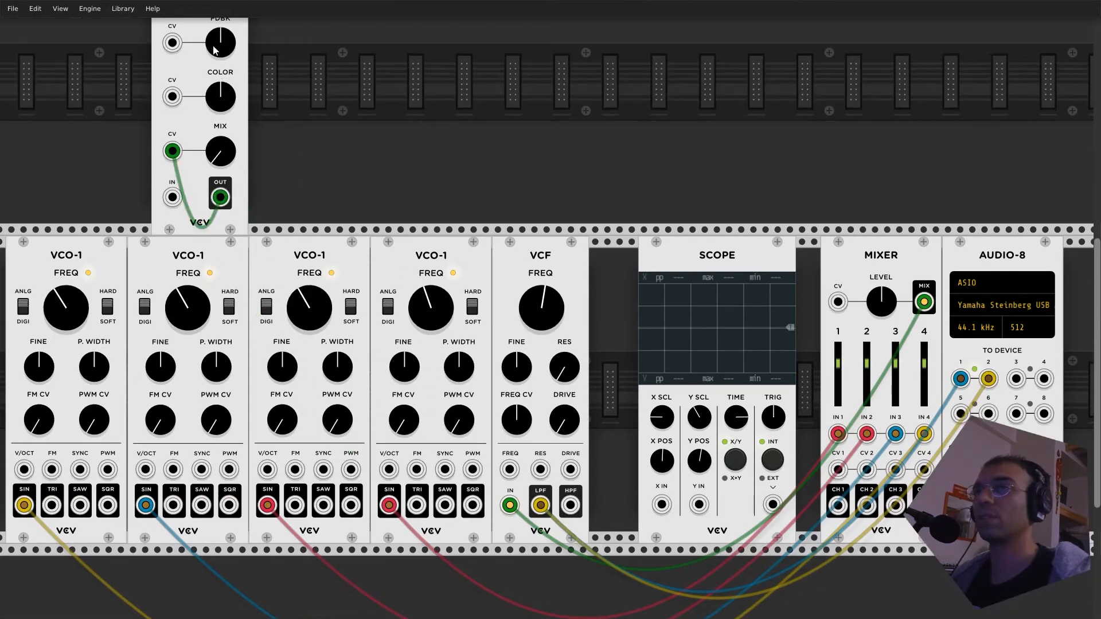
pyautogui.scroll(2, 336, 95)
pyautogui.scroll(1, 333, 100)
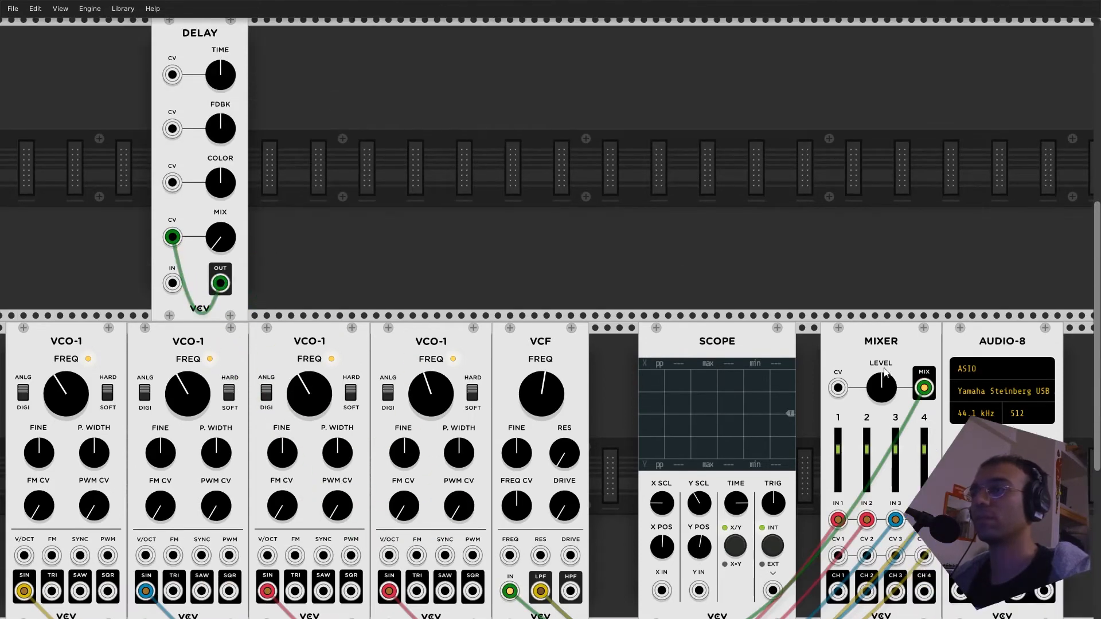
# - Remove the cable between the Delay's OUT and MIX CV, and reroute the Mixer's MIX output from VCF IN to Delay IN
pyautogui.scroll(-1, 660, 248)
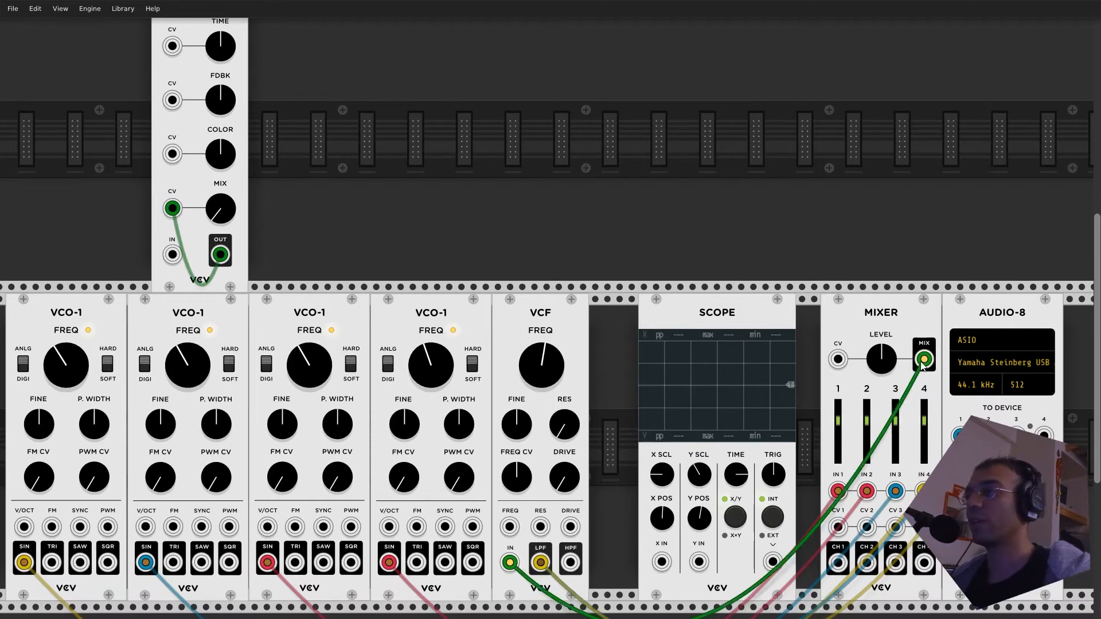
pyautogui.moveTo(924, 358); pyautogui.dragTo(172, 254)
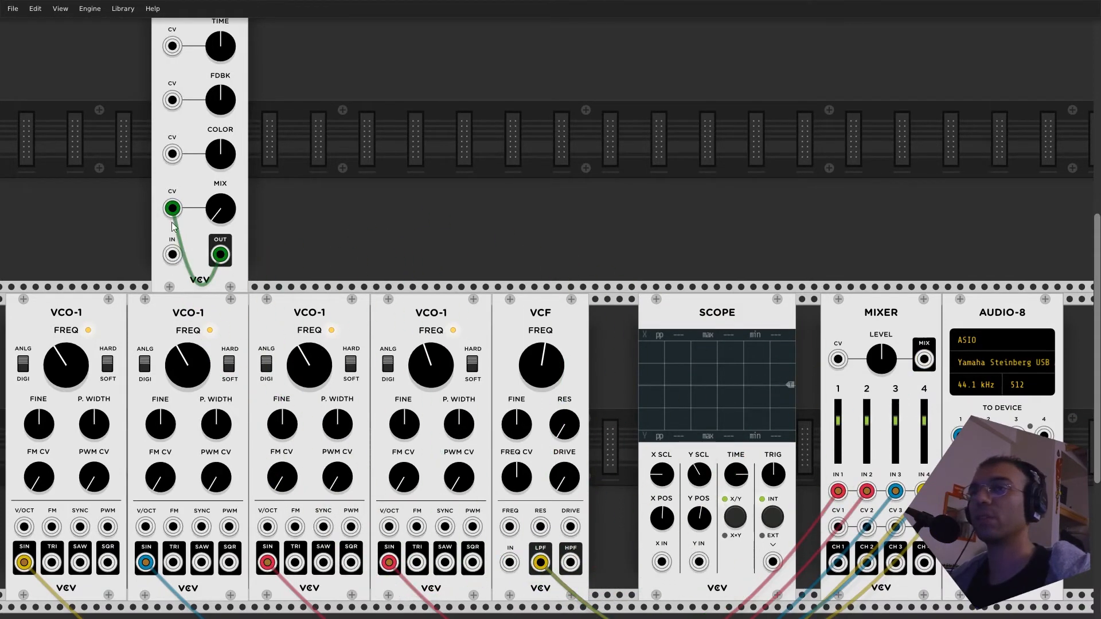
pyautogui.moveTo(172, 208); pyautogui.dragTo(401, 215)
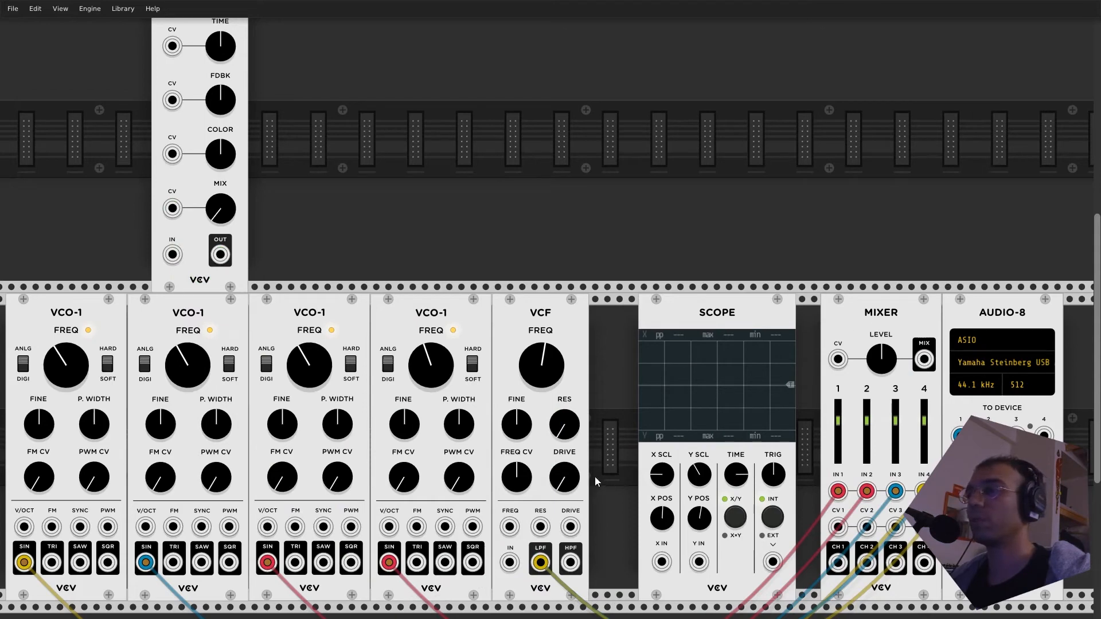
pyautogui.scroll(-1, 597, 477)
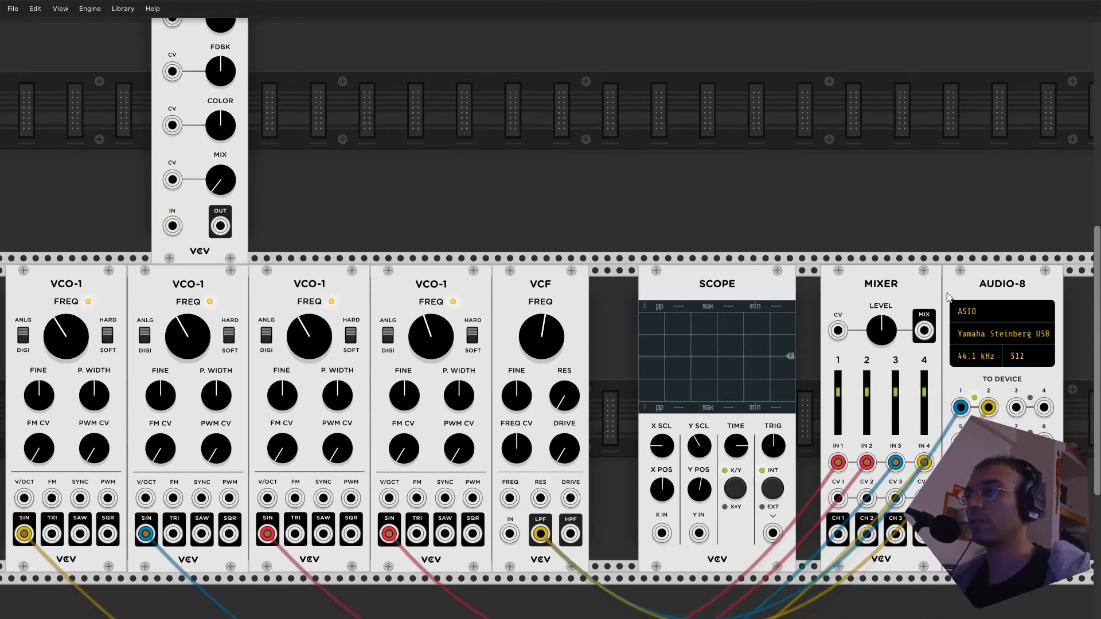
pyautogui.moveTo(923, 329); pyautogui.dragTo(172, 225)
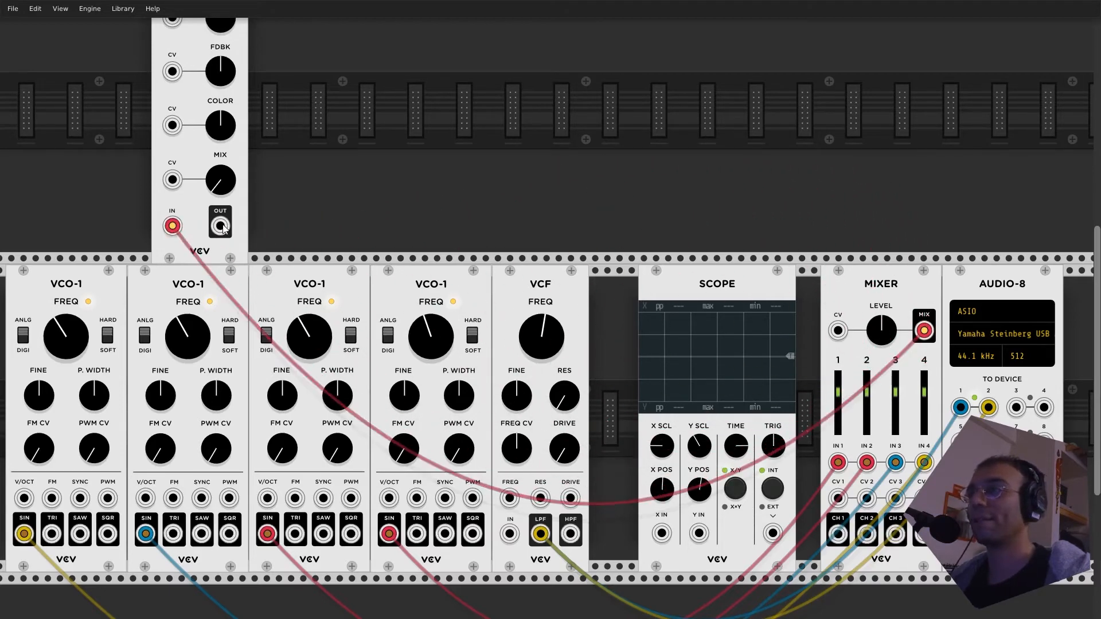
# - Detach the VCF's LPF cables from Audio-8, and route the Mixer's MIX into Delay IN and Delay OUT to device inputs 1 and 2
pyautogui.moveTo(960, 407); pyautogui.dragTo(772, 534)
pyautogui.moveTo(988, 407); pyautogui.dragTo(787, 517)
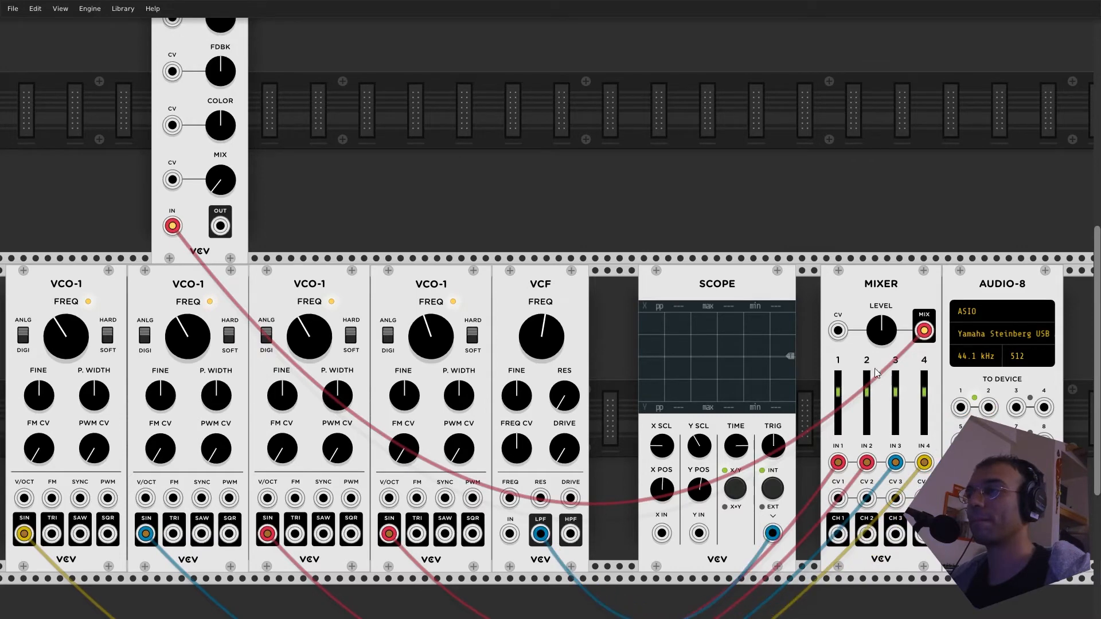
pyautogui.moveTo(923, 330); pyautogui.dragTo(616, 536)
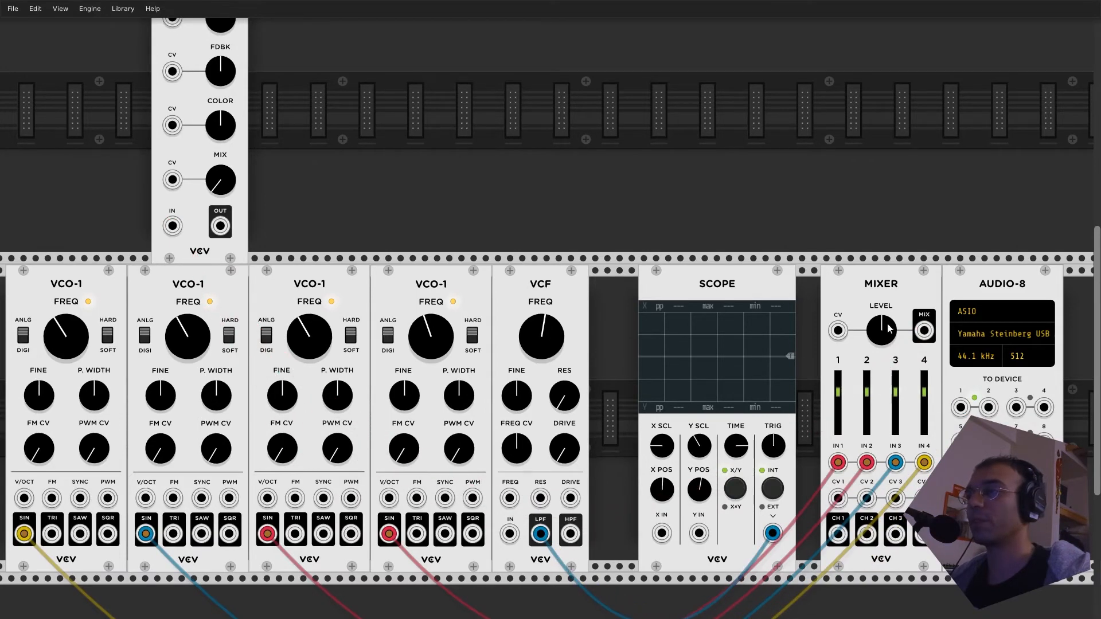
pyautogui.moveTo(924, 331); pyautogui.dragTo(961, 407)
pyautogui.moveTo(218, 225); pyautogui.dragTo(988, 407)
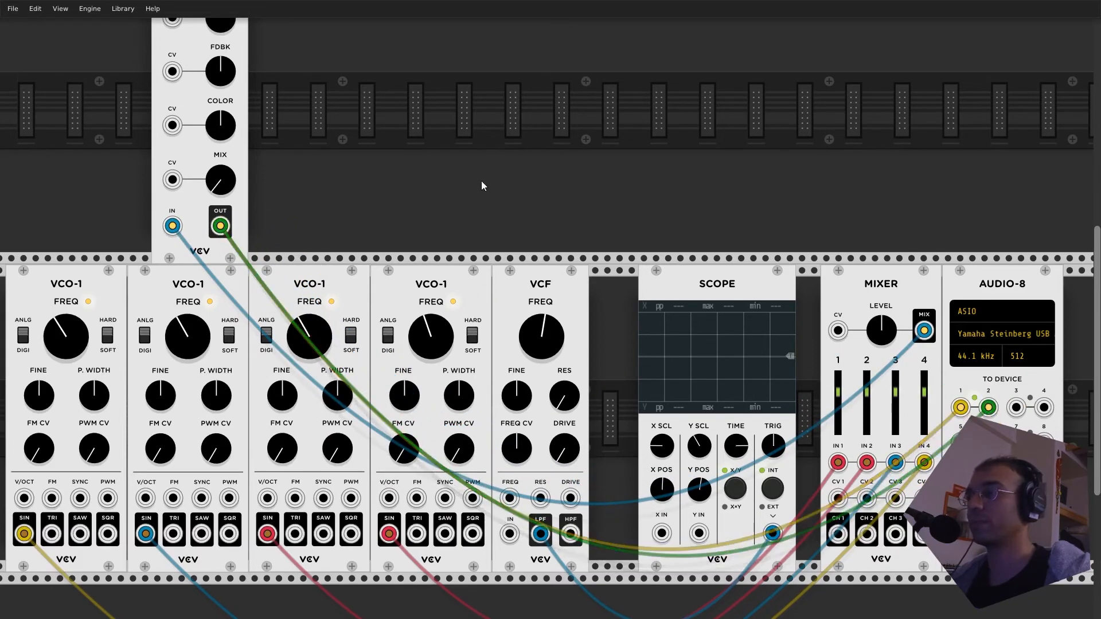
# - Disconnect the Delay's input and output cables from the Mixer and Audio-8
pyautogui.scroll(2, 477, 192)
pyautogui.scroll(1, 484, 241)
pyautogui.scroll(-2, 528, 289)
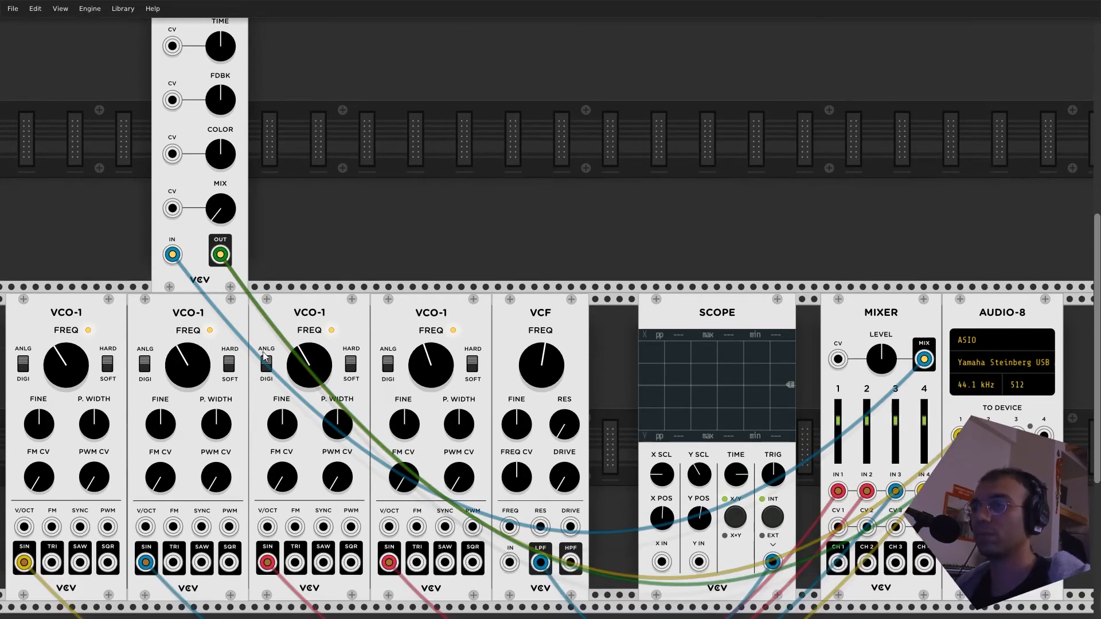
pyautogui.moveTo(220, 254); pyautogui.dragTo(580, 212)
pyautogui.scroll(-1, 545, 456)
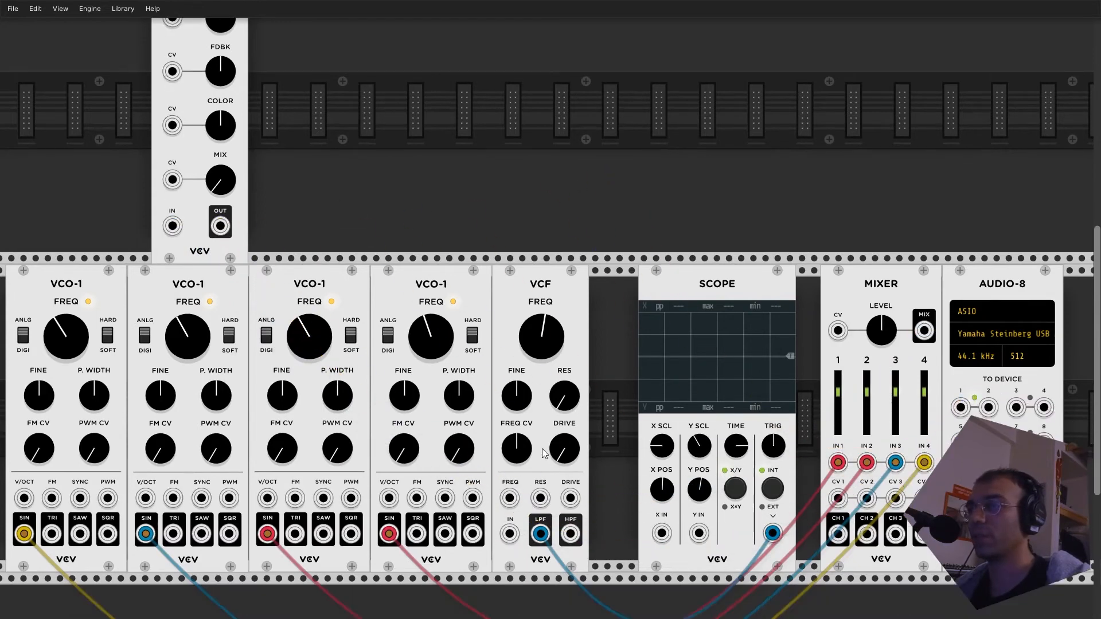
pyautogui.scroll(-1, 545, 456)
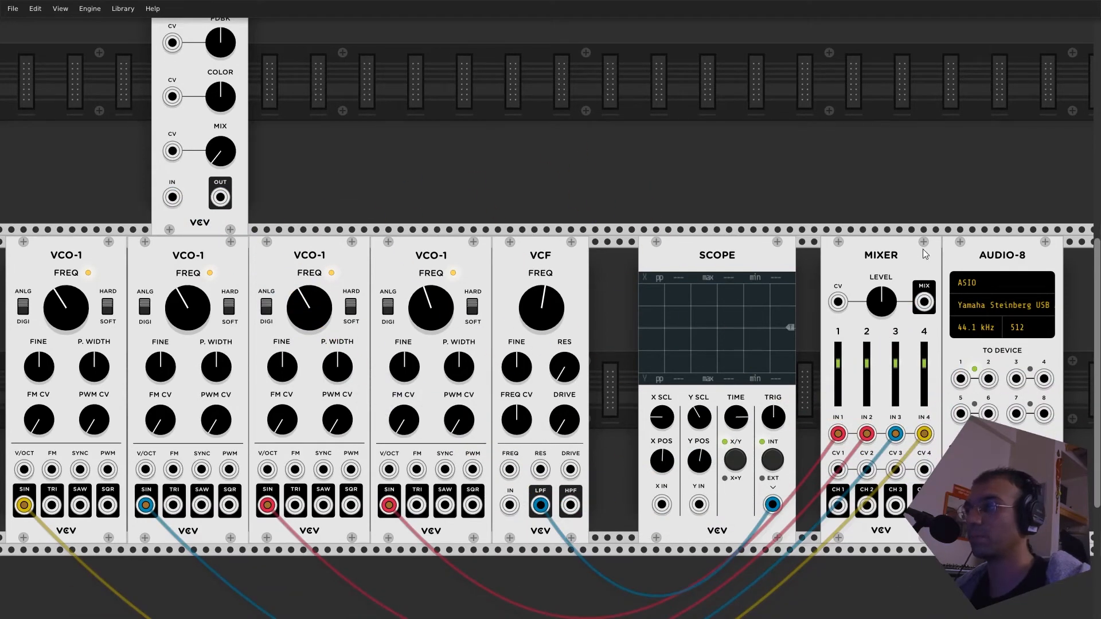
# - Route the Mixer's MIX into VCF IN, the VCF's LPF into Delay IN, and Delay OUT to Audio-8 device inputs 1 and 2
pyautogui.moveTo(919, 302); pyautogui.dragTo(766, 617)
pyautogui.moveTo(540, 453); pyautogui.dragTo(172, 146)
pyautogui.scroll(3, 293, 218)
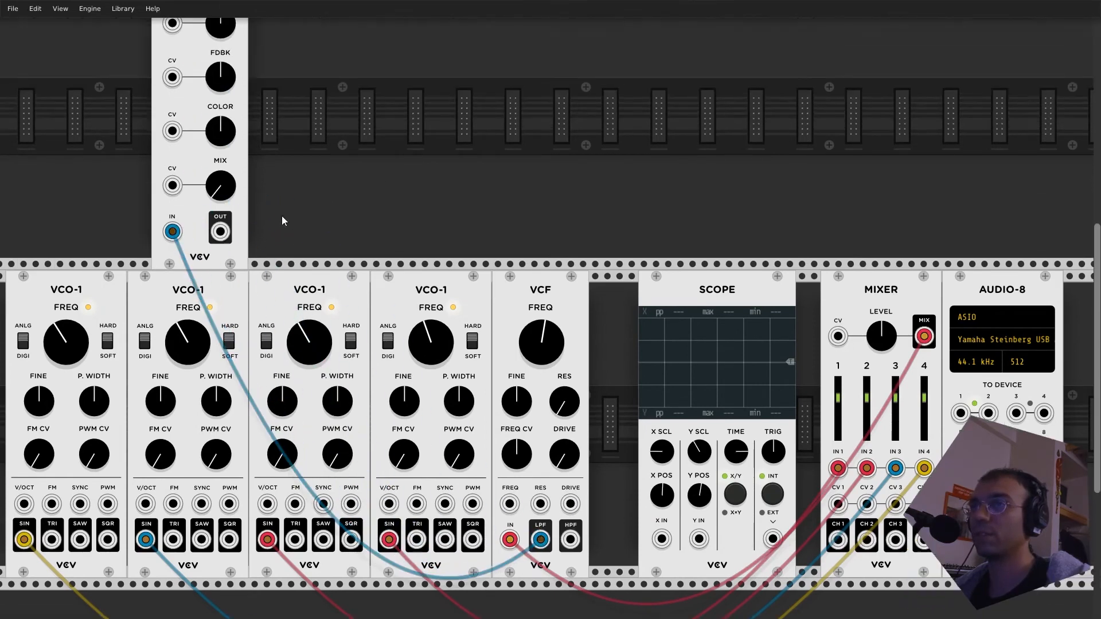
pyautogui.moveTo(220, 231); pyautogui.dragTo(960, 413)
pyautogui.moveTo(220, 232); pyautogui.dragTo(987, 413)
pyautogui.scroll(2, 344, 140)
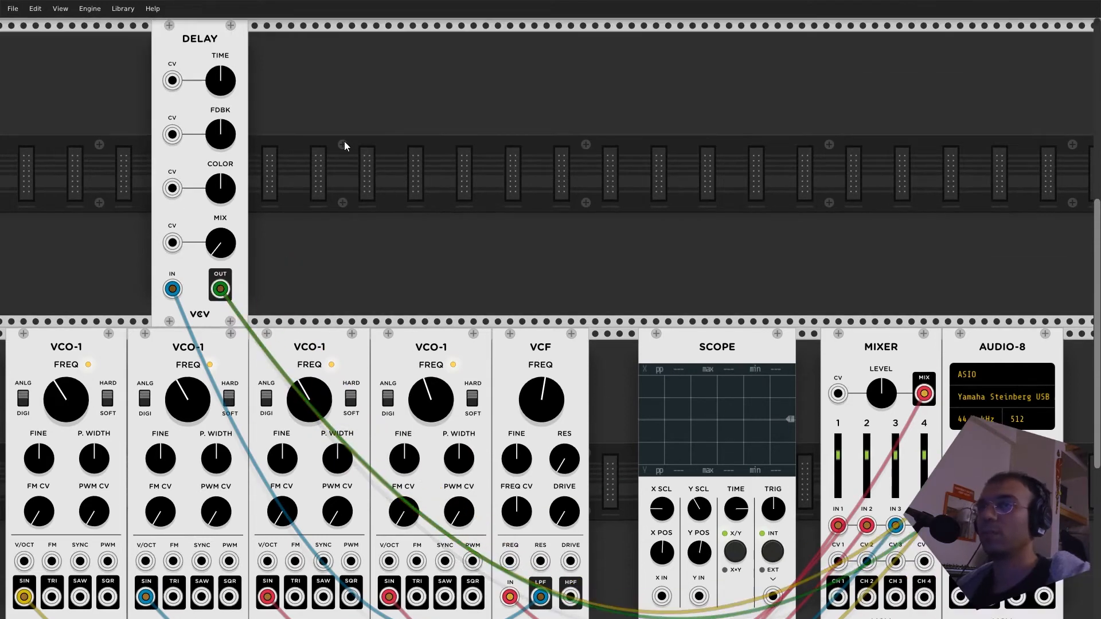
# - Lower the VCF's FREQ and raise the Delay's TIME, FDBK, COLOR and MIX knobs
pyautogui.moveTo(554, 400); pyautogui.dragTo(554, 442)
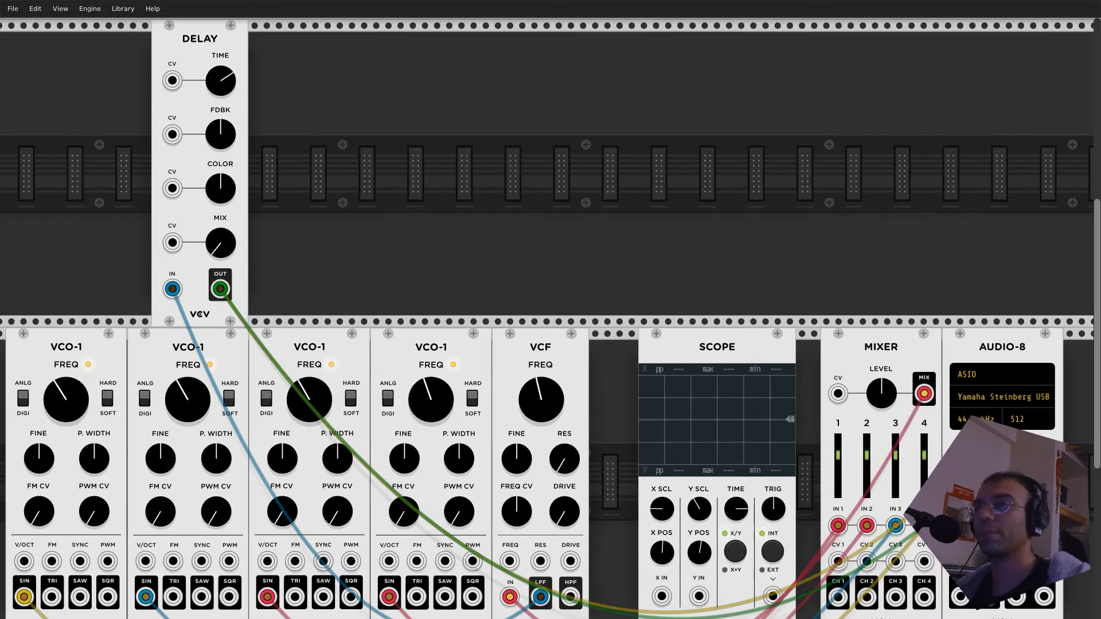
pyautogui.moveTo(208, 145); pyautogui.dragTo(207, 129)
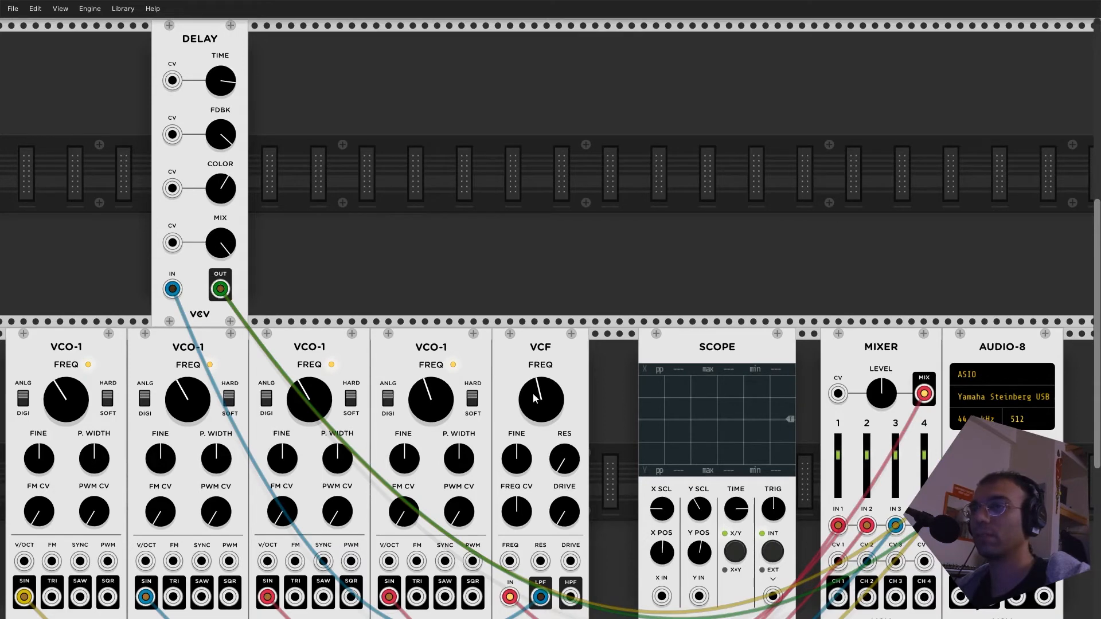
pyautogui.moveTo(541, 400)
pyautogui.mouseDown()
pyautogui.moveTo(540, 378)
pyautogui.moveTo(540, 399)
pyautogui.mouseUp()
pyautogui.moveTo(541, 400); pyautogui.dragTo(541, 395)
# - Add an LFO-2 in the Delay's row, patch its OUT into the VCF's FREQ input, and raise the VCF's FREQ CV
pyautogui.rightClick(486, 155)
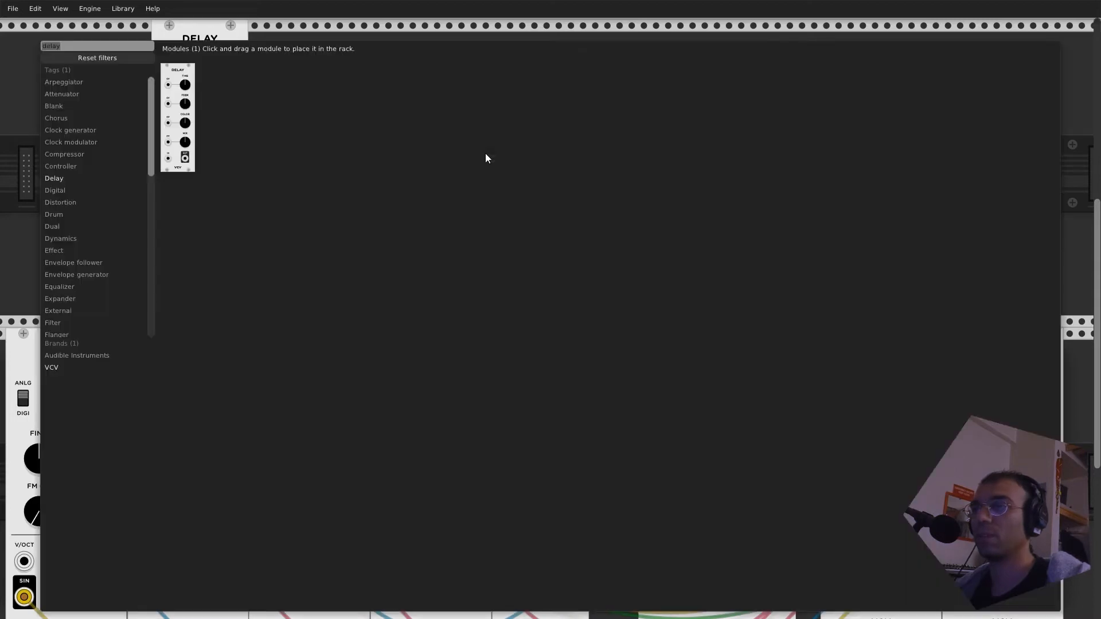
pyautogui.write('LFO')
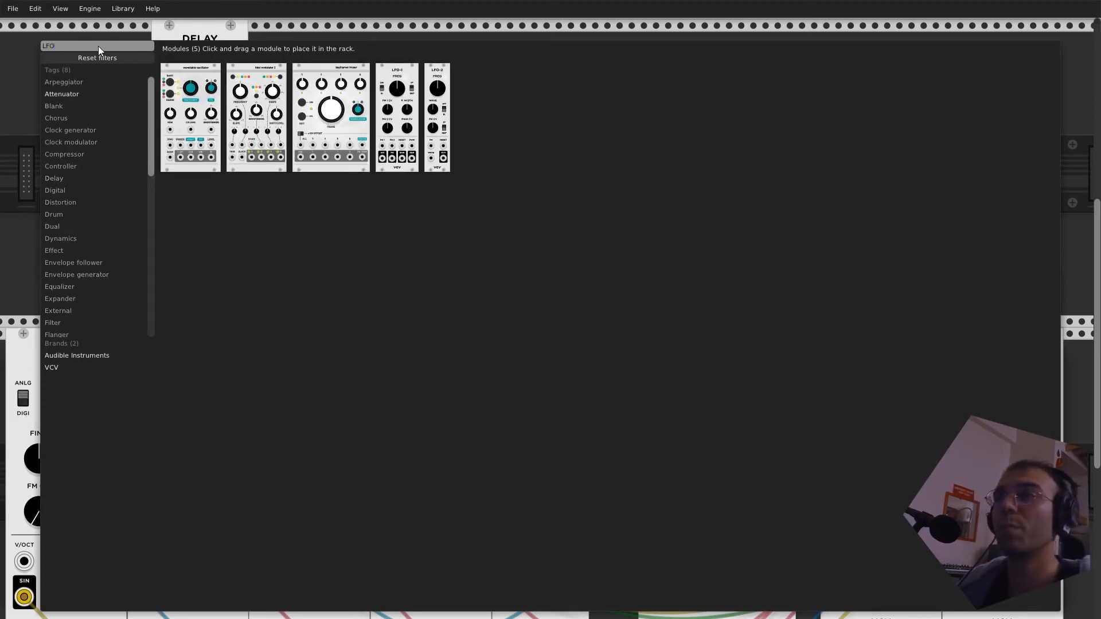
pyautogui.click(442, 111)
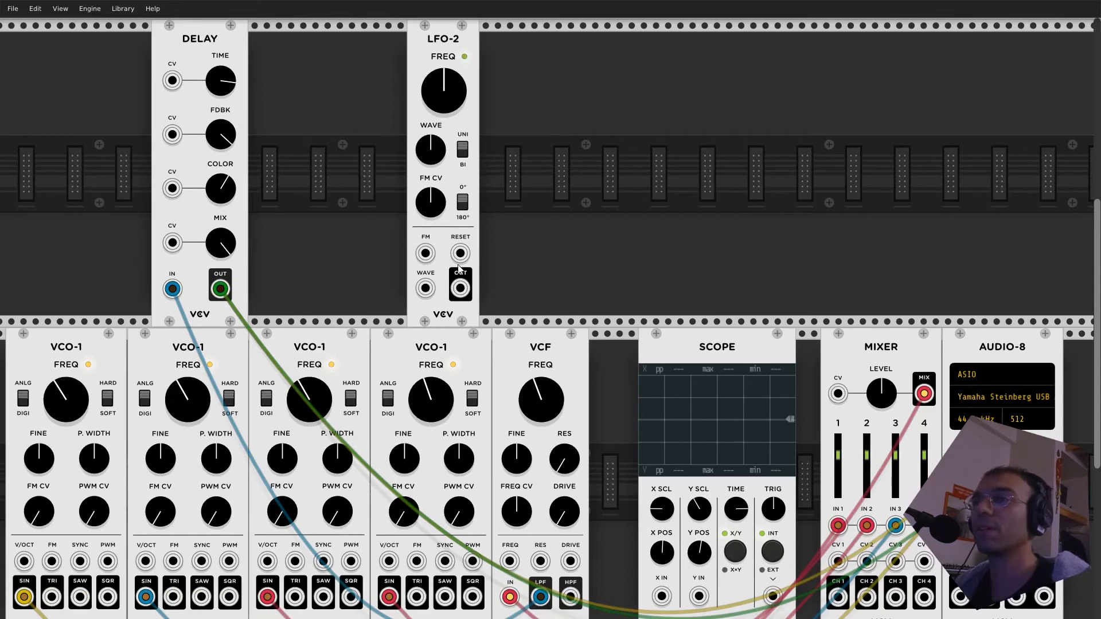
pyautogui.moveTo(459, 290); pyautogui.dragTo(515, 569)
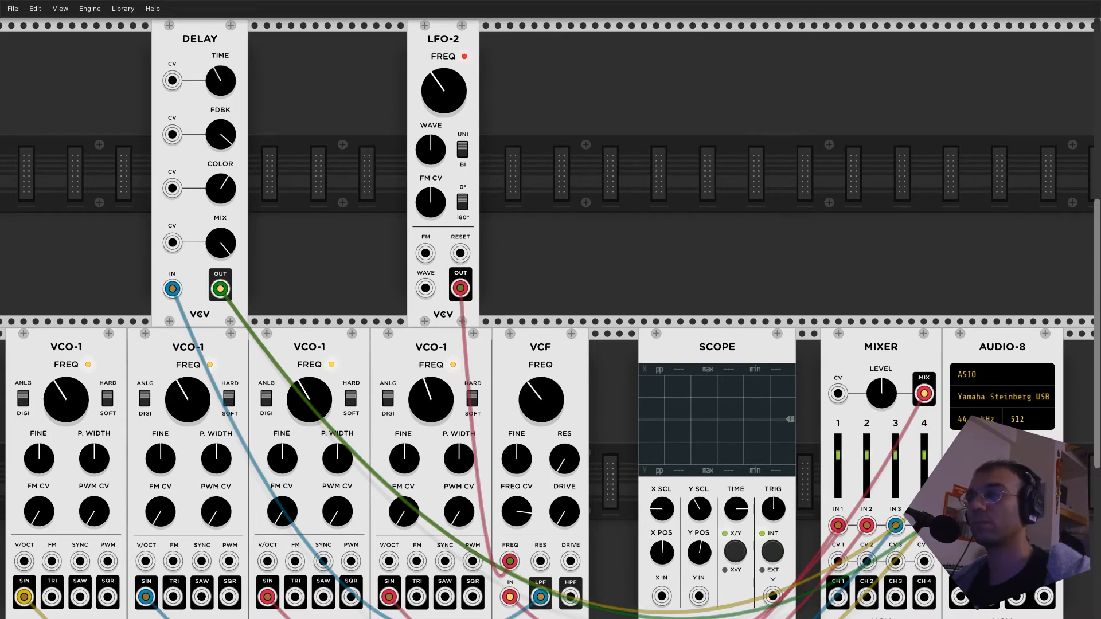
# - Lower the Delay's TIME and FDBK, and patch the LFO-2's OUT into the Delay's TIME CV input
pyautogui.moveTo(221, 80); pyautogui.dragTo(221, 95)
pyautogui.moveTo(459, 289); pyautogui.dragTo(172, 80)
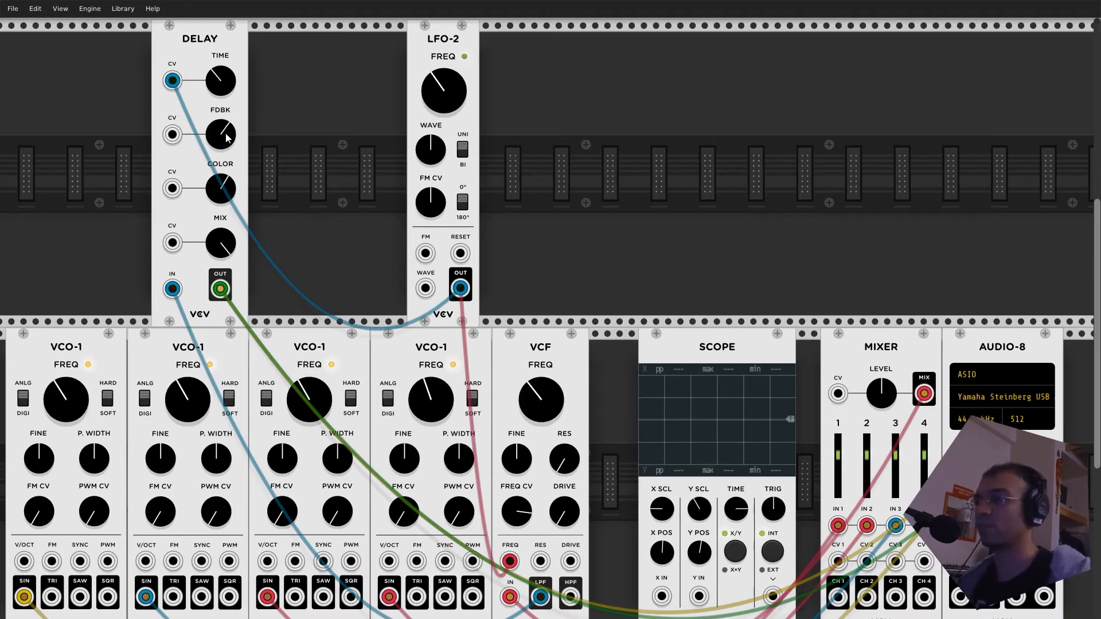
pyautogui.scroll(-2, 430, 226)
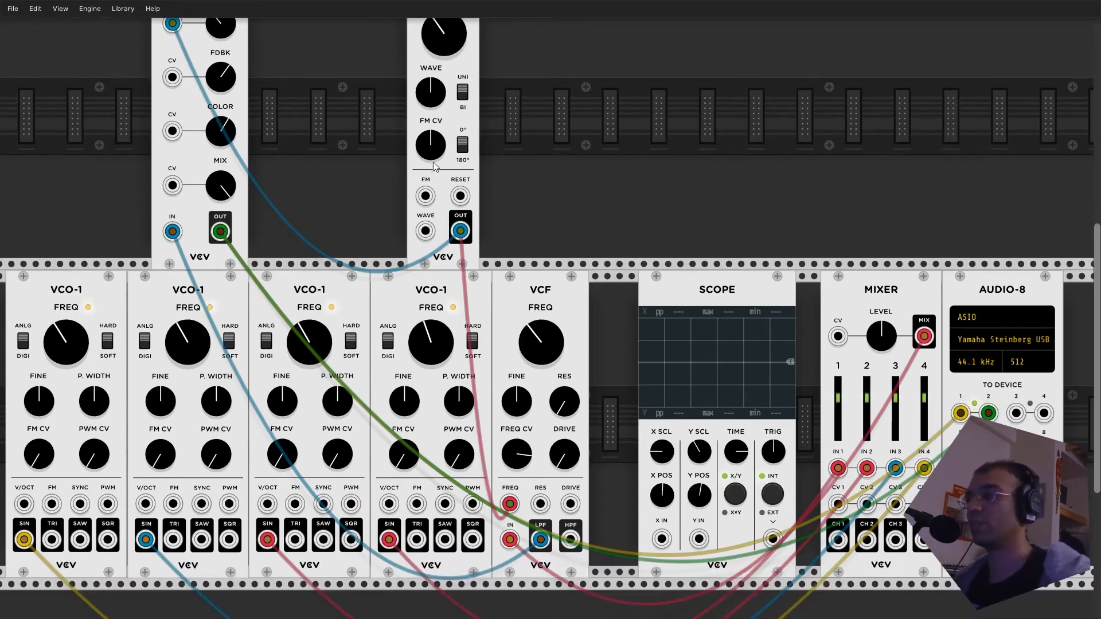
# - Delete the Delay module and open the patch containing the macro oscillator, SEQ-3 and texture synthesizer
pyautogui.scroll(1, 430, 201)
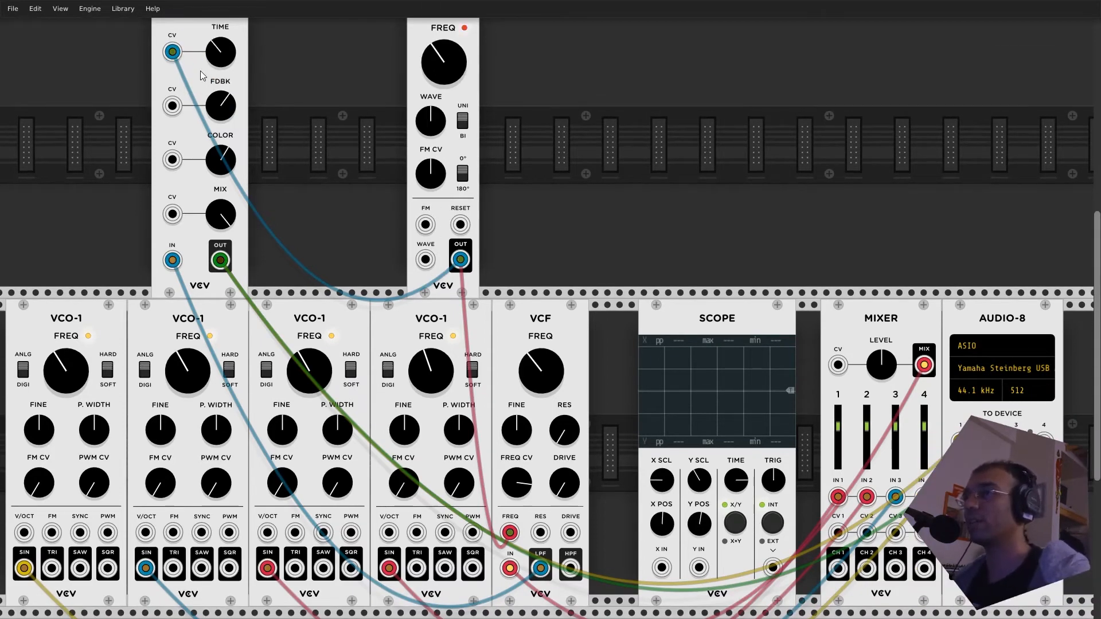
pyautogui.press('Delete')
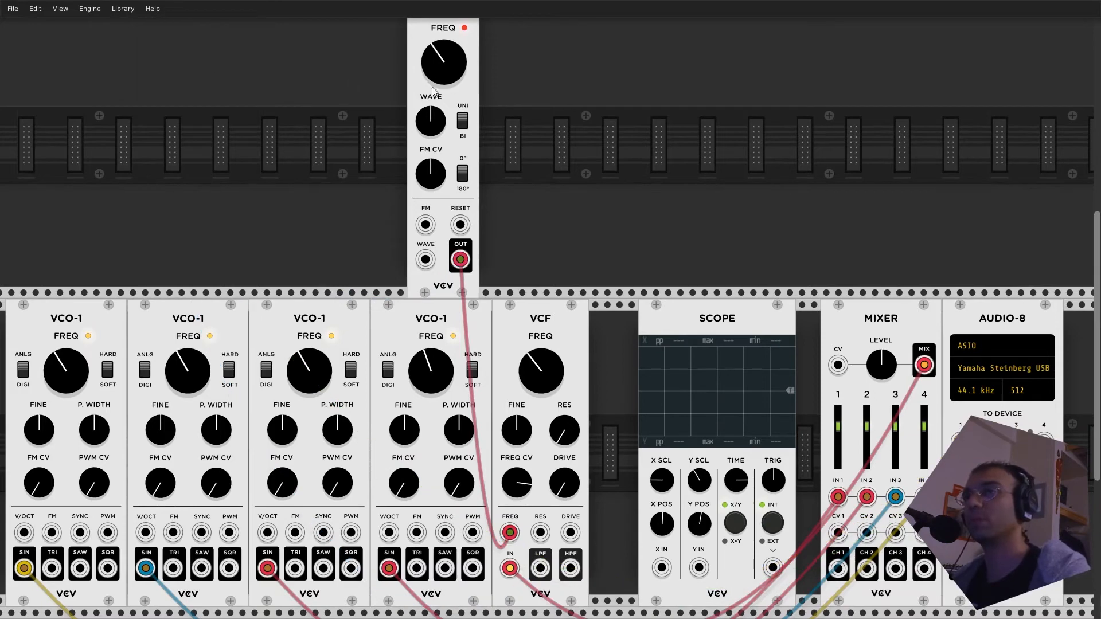
pyautogui.click(12, 9)
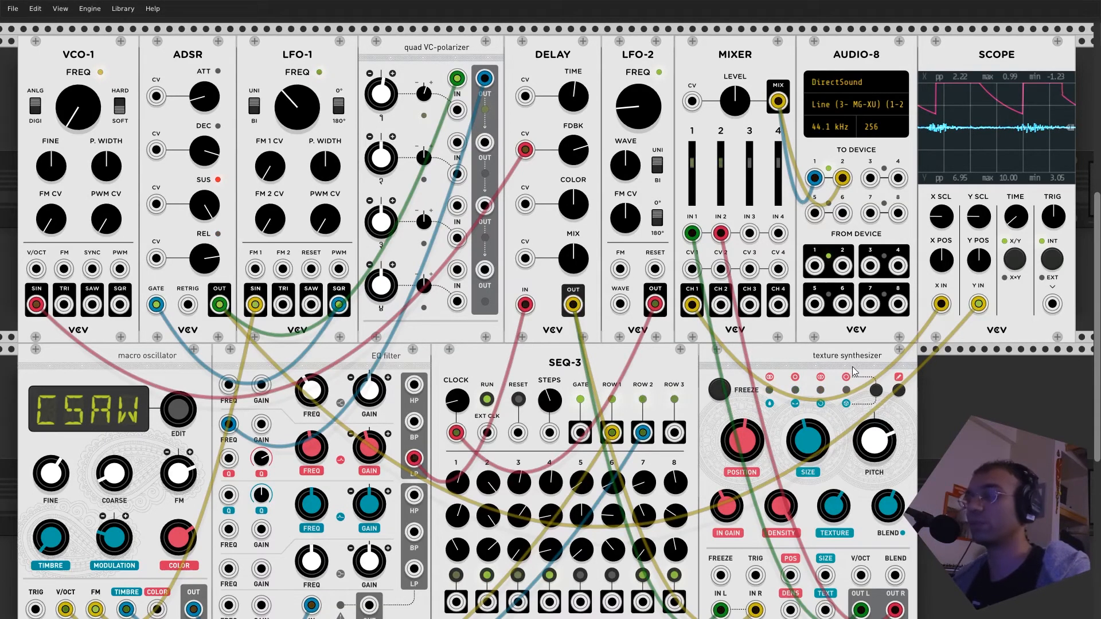
# - Lower LFO-1's FREQ, raise VCO-1's FREQ, and adjust the texture synthesizer's SIZE and POSITION
pyautogui.moveTo(297, 100); pyautogui.dragTo(481, 316)
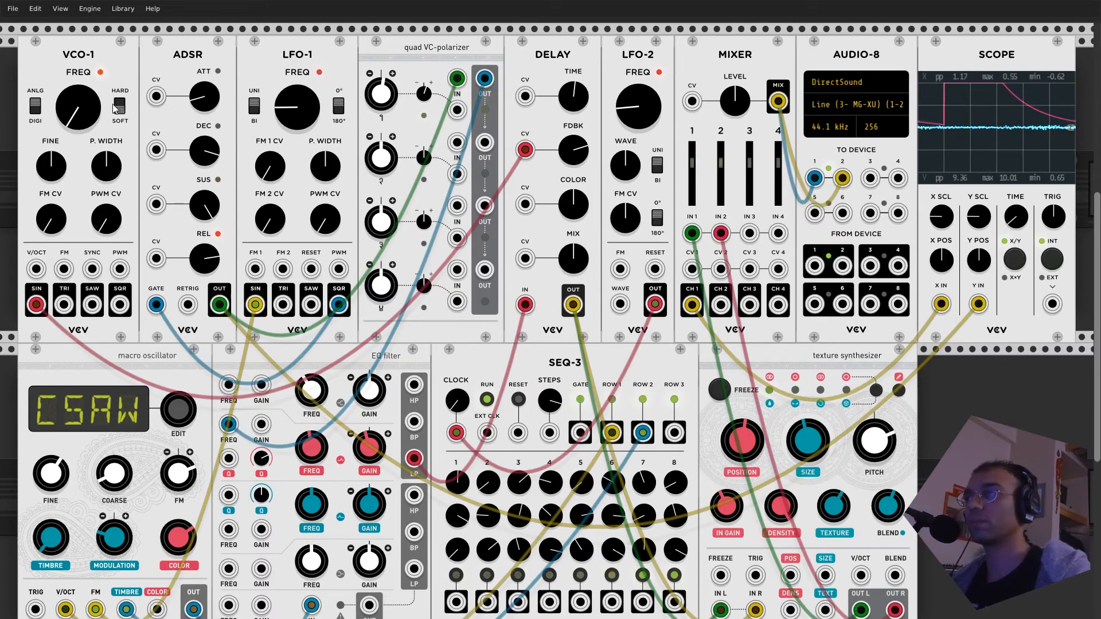
pyautogui.moveTo(78, 107); pyautogui.dragTo(78, 67)
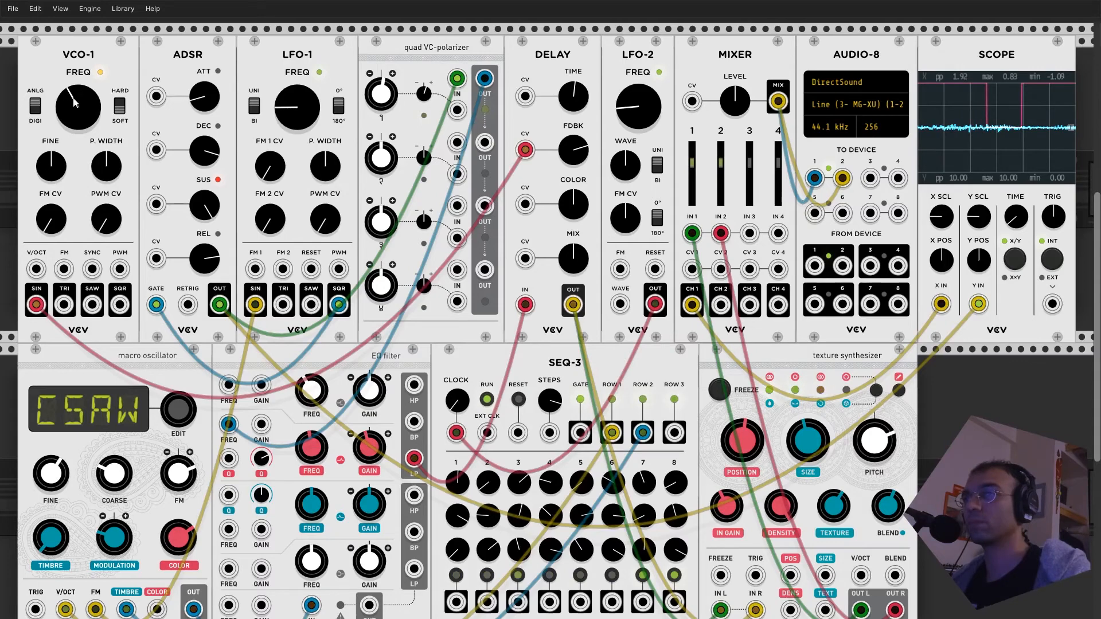
pyautogui.moveTo(801, 445); pyautogui.dragTo(801, 364)
pyautogui.moveTo(744, 443); pyautogui.dragTo(748, 419)
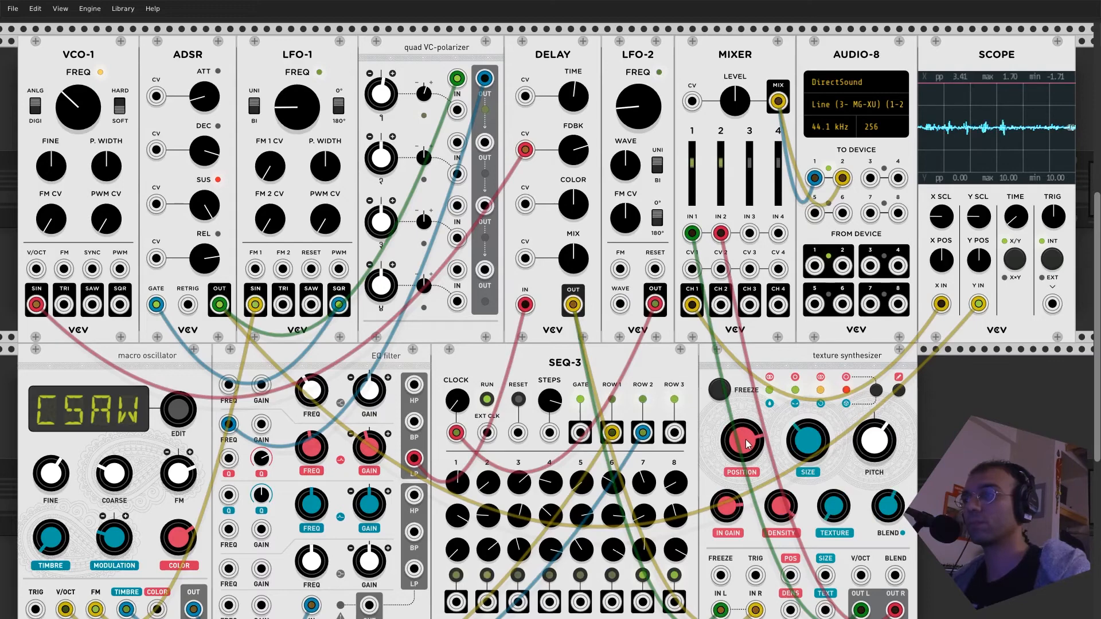
pyautogui.hotkey('ctrl', 'r')
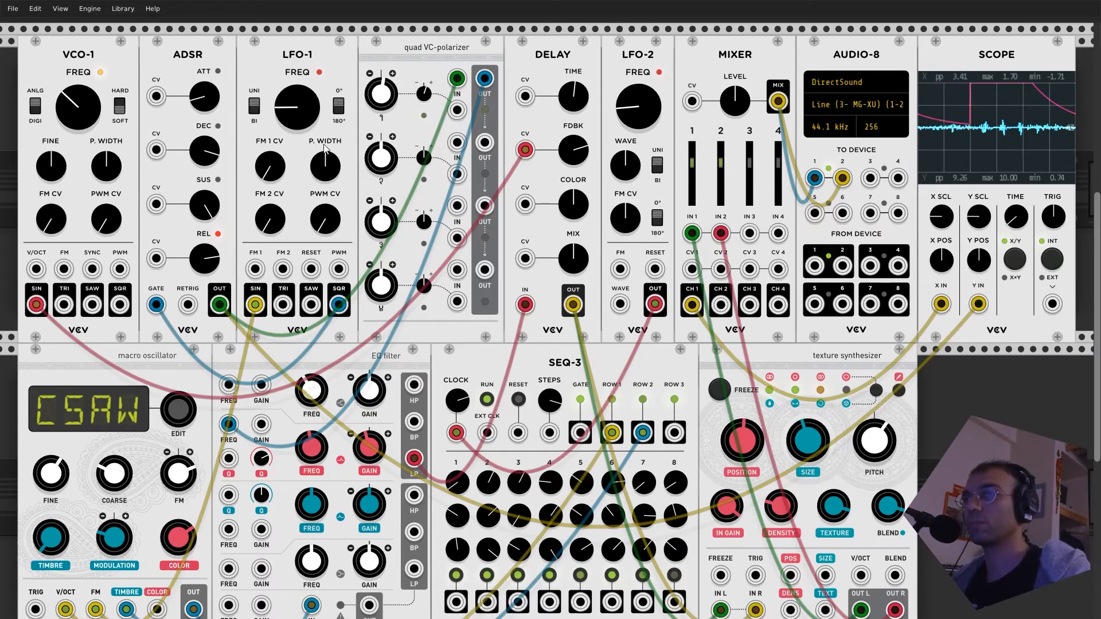
# - Raise LFO-1's FREQ, randomize LFO-1's settings, and lower VCO-1's FREQ
pyautogui.moveTo(297, 107); pyautogui.dragTo(297, 69)
pyautogui.hotkey('ctrl', 'r')
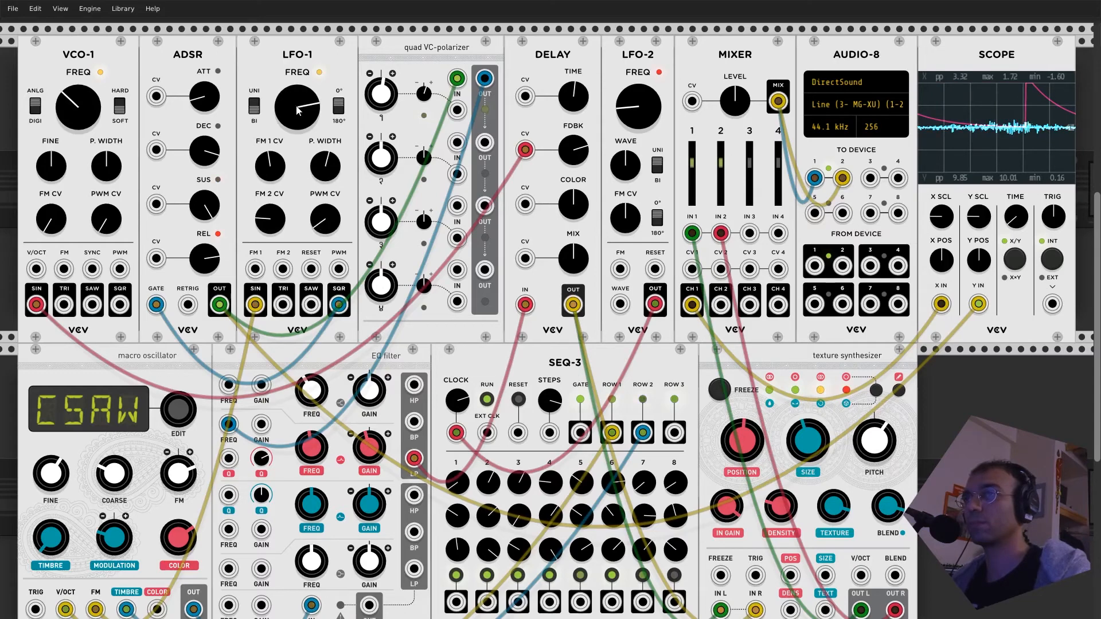
pyautogui.moveTo(71, 108); pyautogui.dragTo(71, 121)
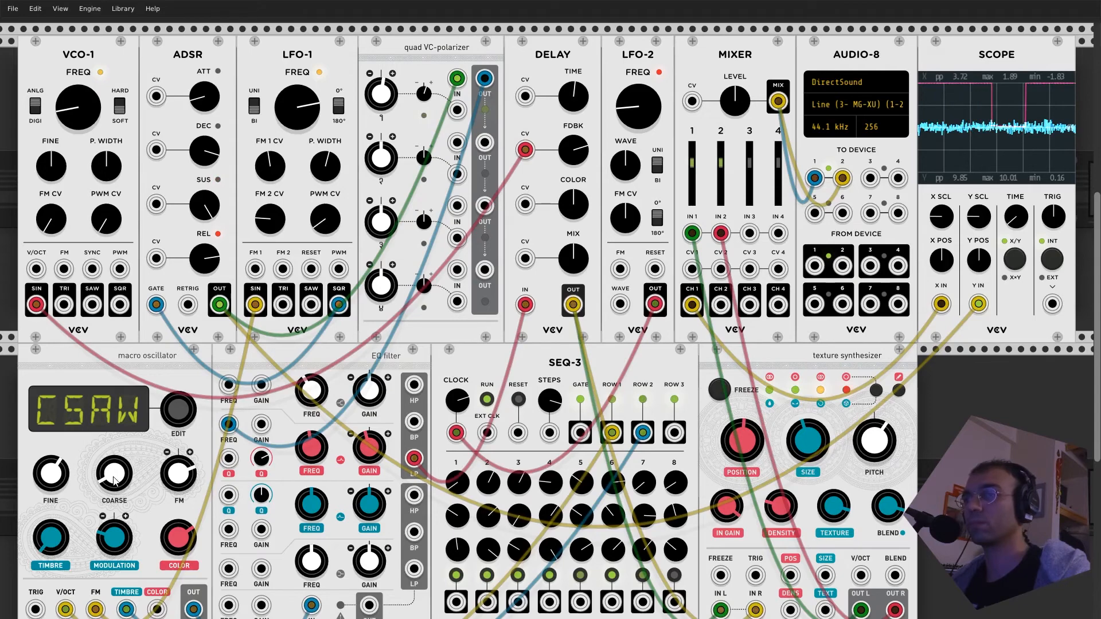
# - Randomize the settings of the LFO-2 and Delay modules, repeating it on the Delay for another variation
pyautogui.hotkey('ctrl', 'r')
pyautogui.hotkey('ctrl', 'r')
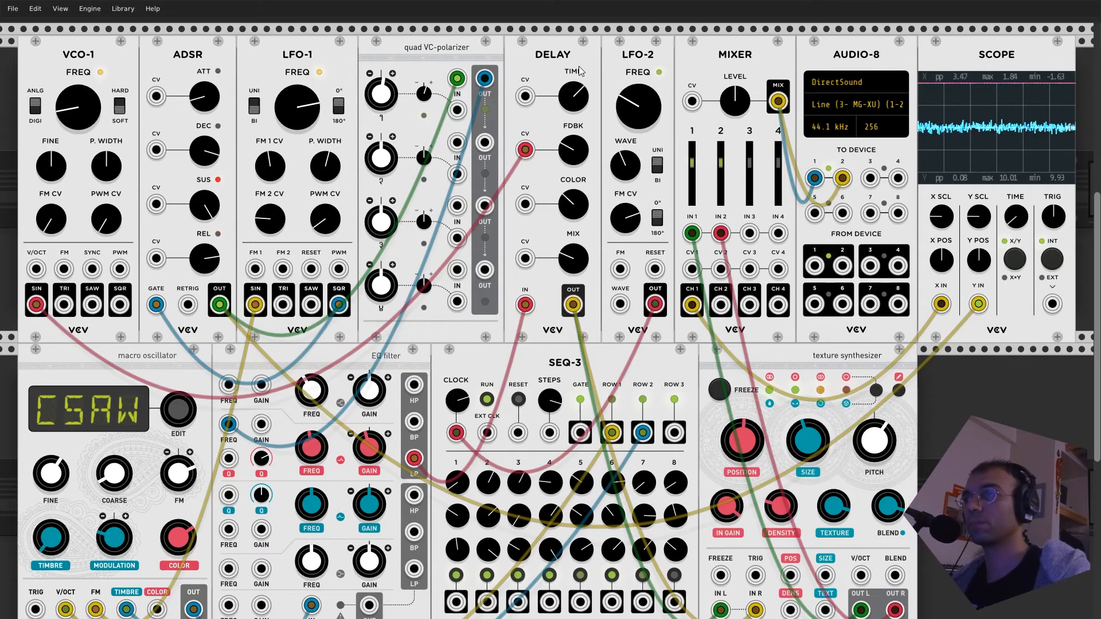
pyautogui.hotkey('ctrl', 'r')
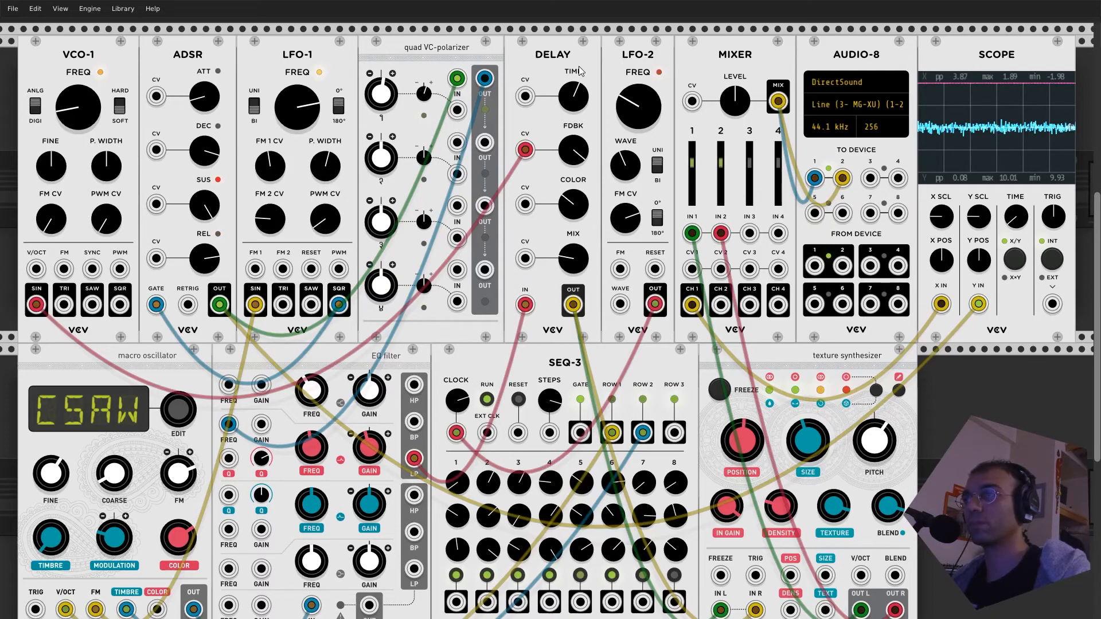
pyautogui.hotkey('ctrl', 'r')
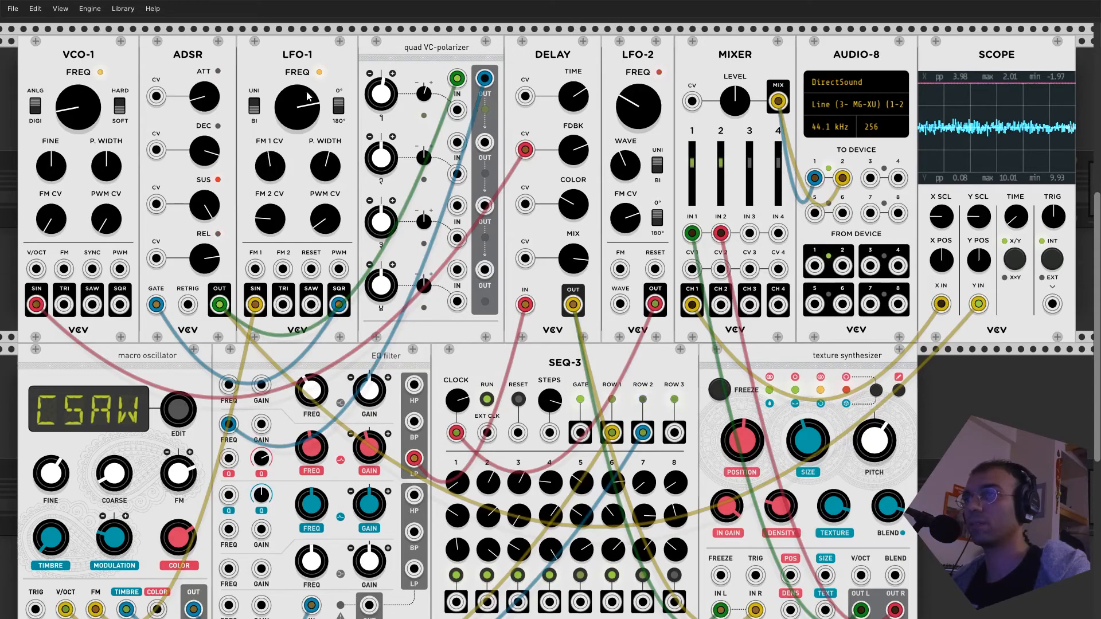
# - Lower LFO-1's FREQ and raise VCO-1's FREQ well past its middle position
pyautogui.moveTo(297, 109); pyautogui.dragTo(297, 143)
pyautogui.moveTo(75, 120); pyautogui.dragTo(75, 26)
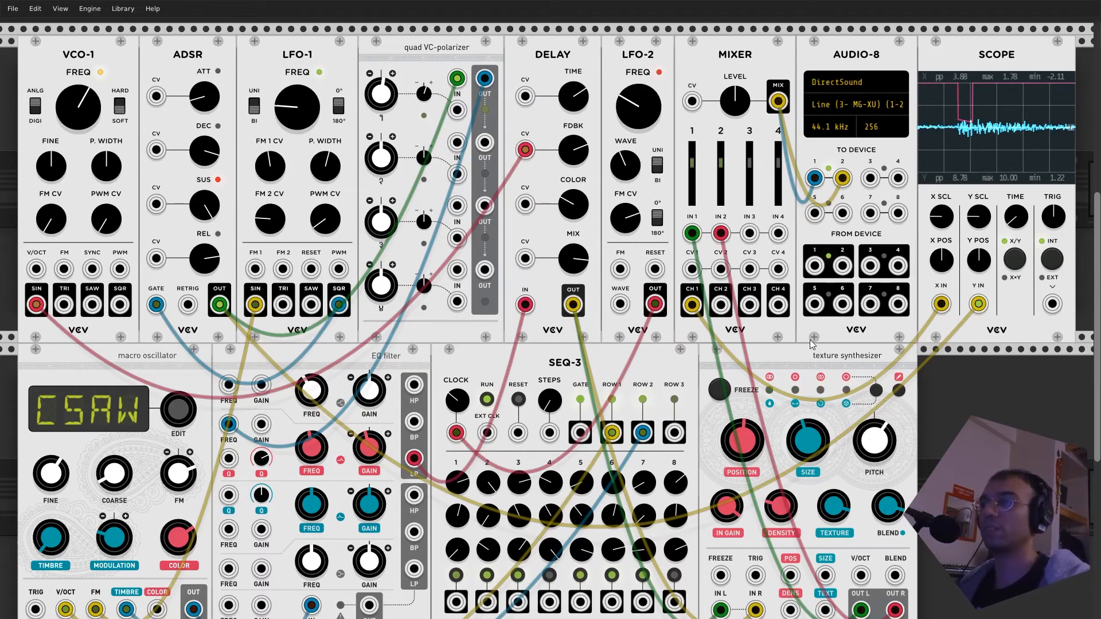
# - Unpatch the MIXER's MIX output from AUDIO-8 and delete every module except AUDIO-8 and SCOPE
pyautogui.moveTo(779, 103); pyautogui.dragTo(822, 148)
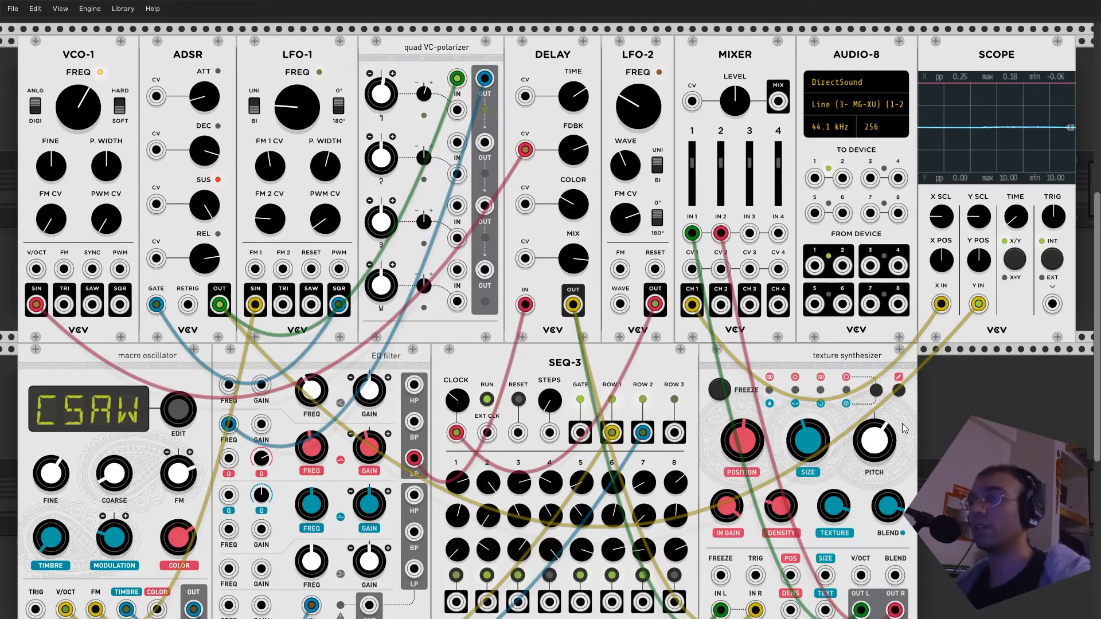
pyautogui.press('Delete')
pyautogui.press('Delete')
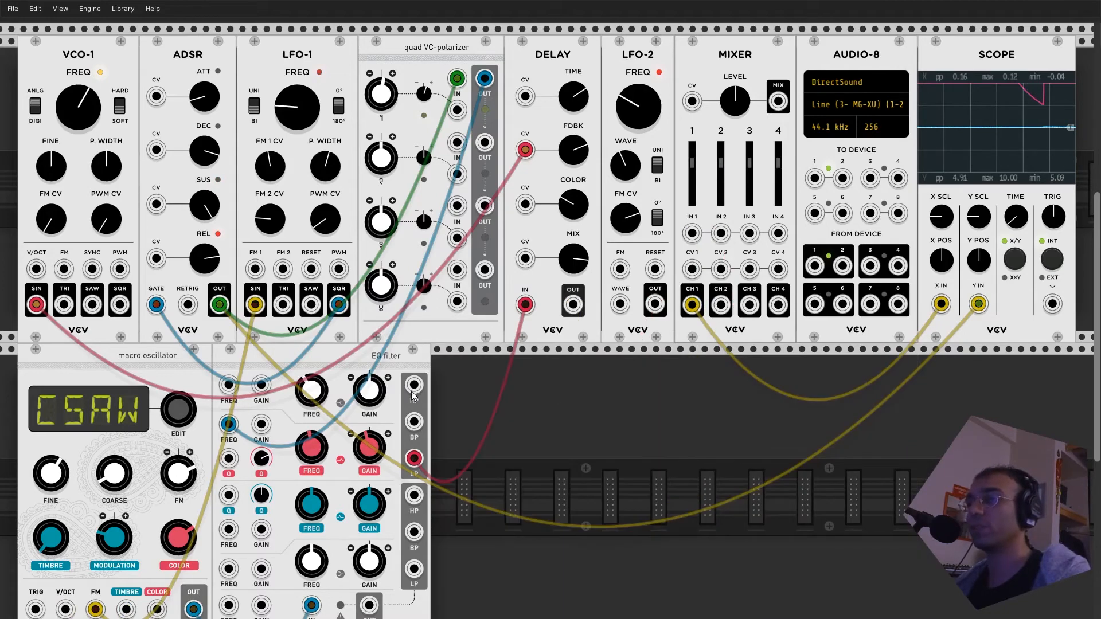
pyautogui.press('Delete')
pyautogui.press('Delete')
pyautogui.press('Delete')
pyautogui.press('Delete')
pyautogui.press('Delete')
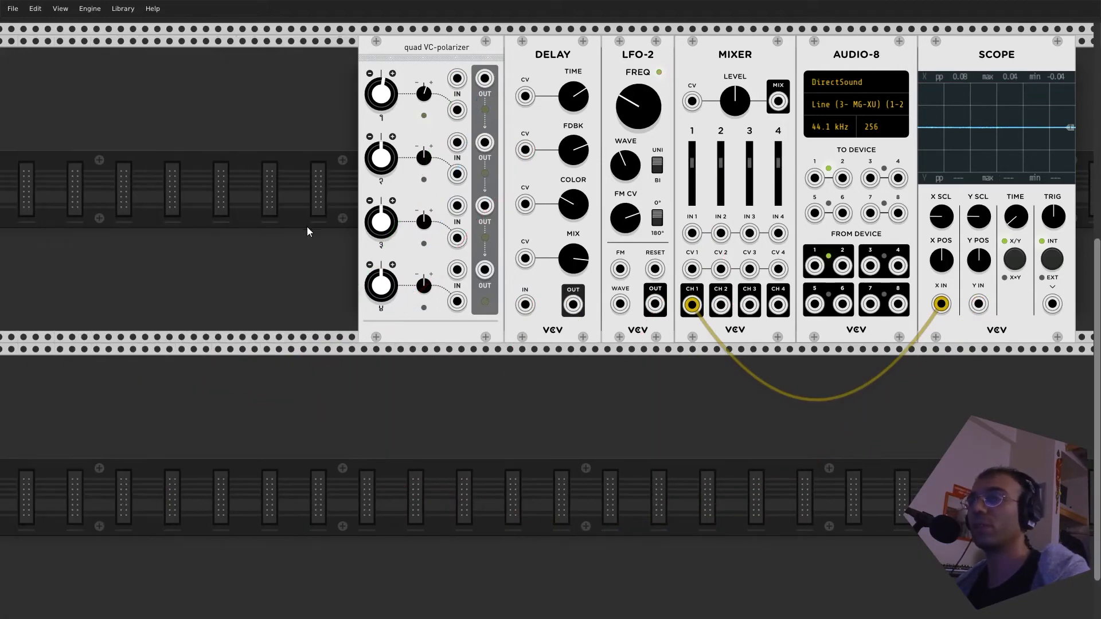
pyautogui.press('Delete')
pyautogui.press('Delete')
pyautogui.press('Delete')
pyautogui.press('Delete')
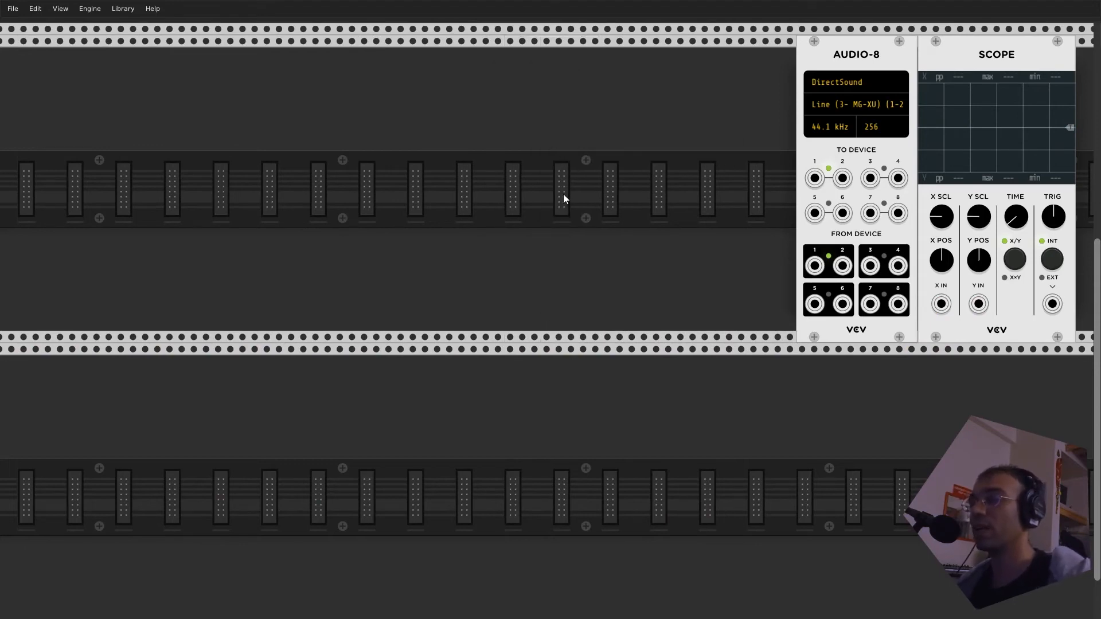
pyautogui.rightClick(361, 181)
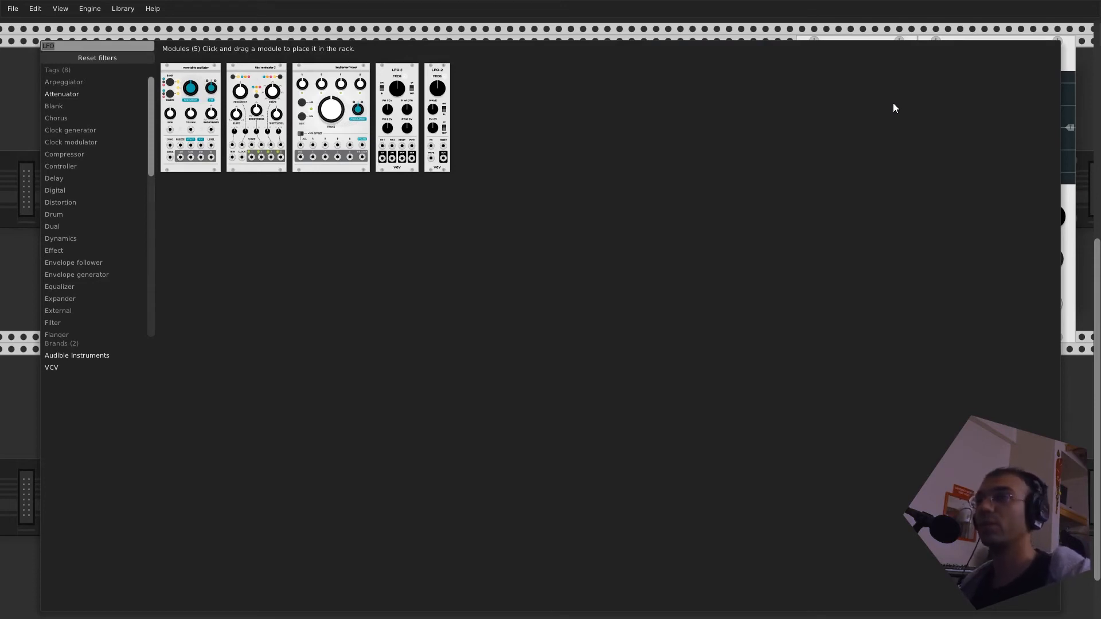
pyautogui.press('Escape')
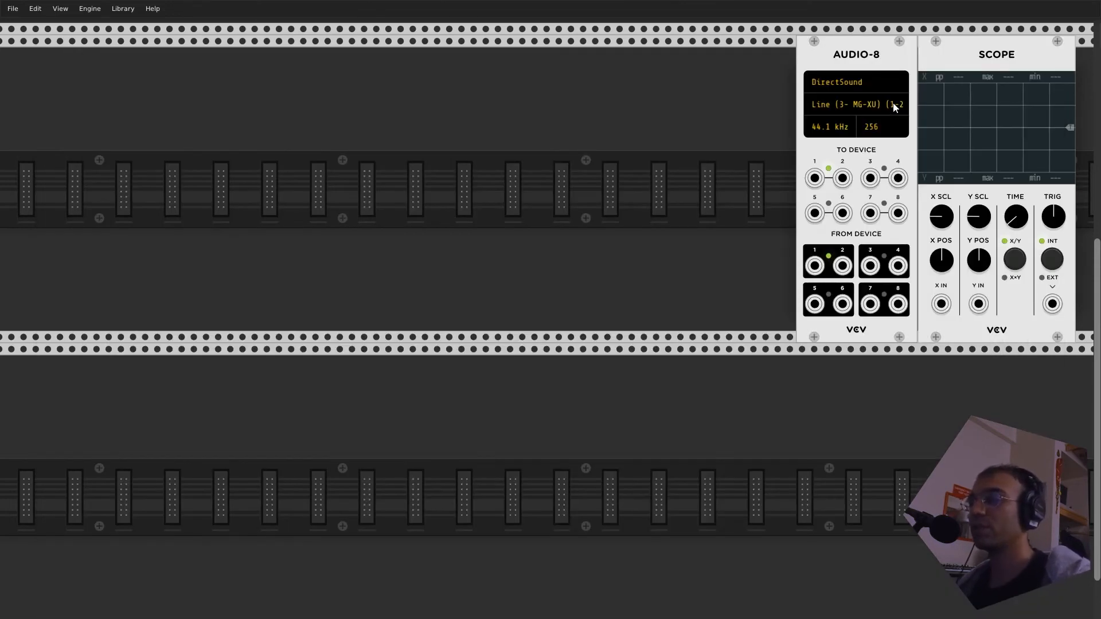